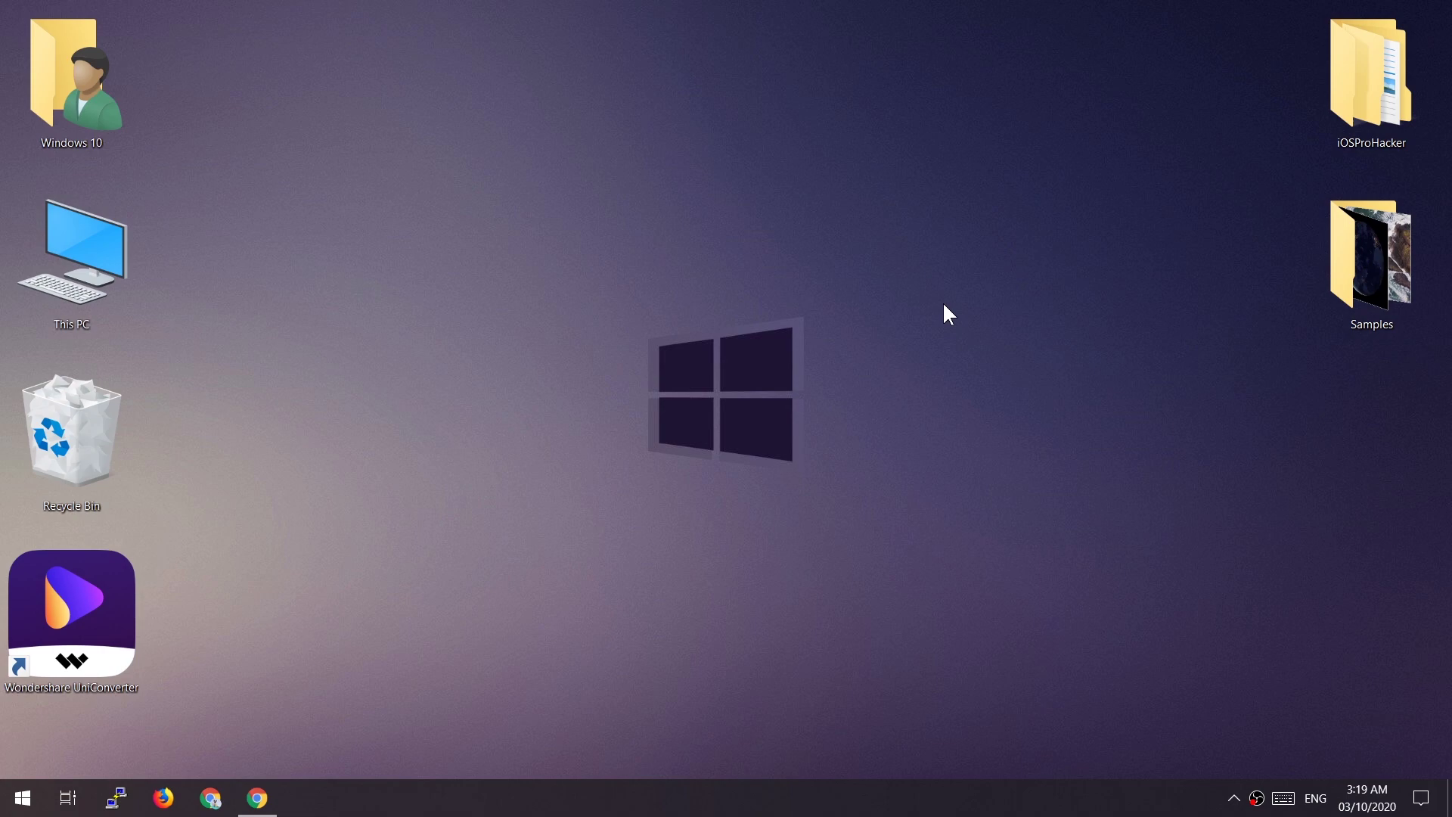
# - Restore the Chrome window showing the UniConverter free trial download page
pyautogui.click(275, 798)
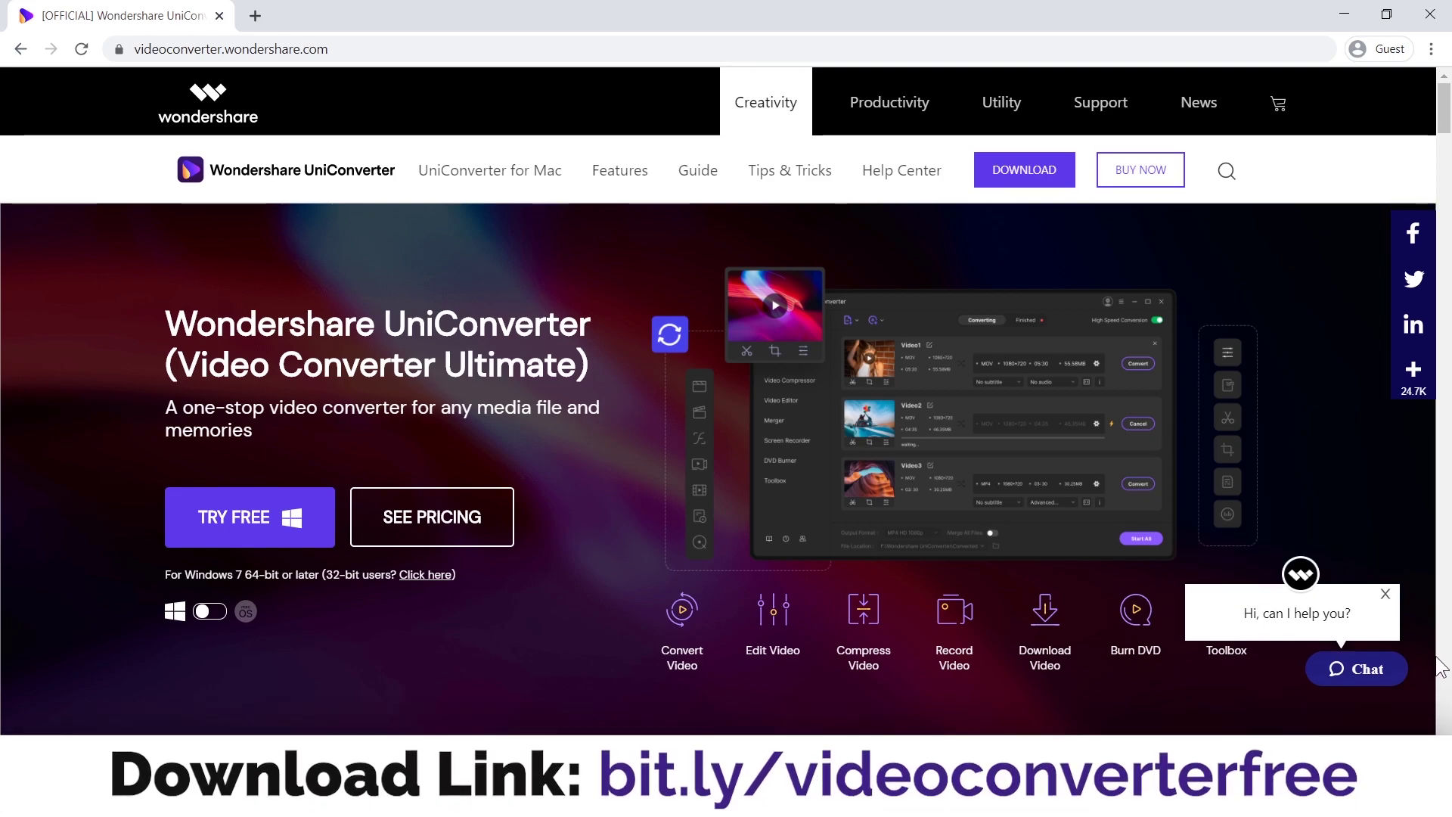
# - Close the 'Hi, can I help you?' chat popup on the product page
pyautogui.click(1385, 596)
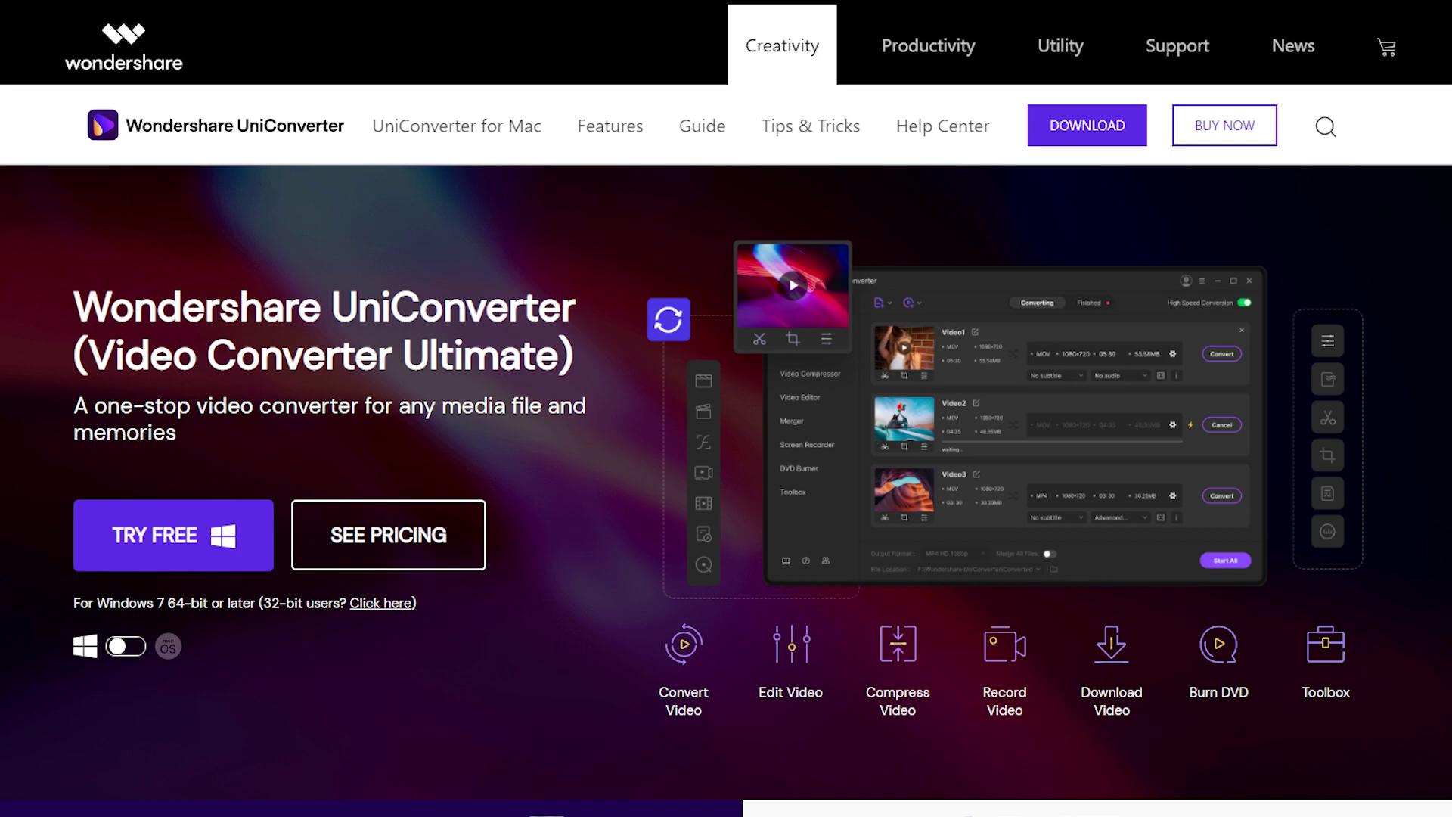
# - Scroll down the product page's feature sections to screen recording, then back up
pyautogui.scroll(-15, 726, 408)
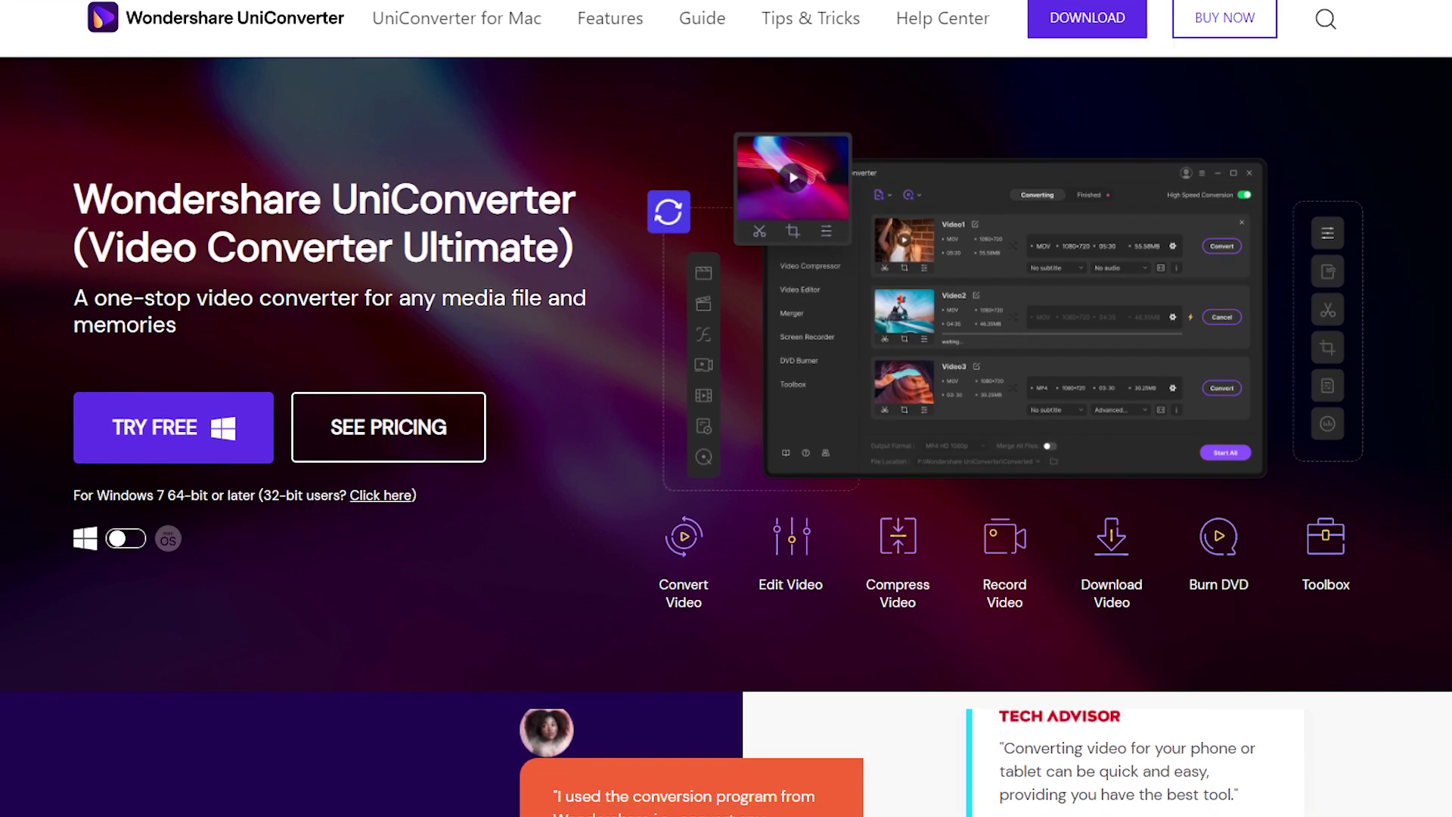
pyautogui.scroll(-13, 726, 409)
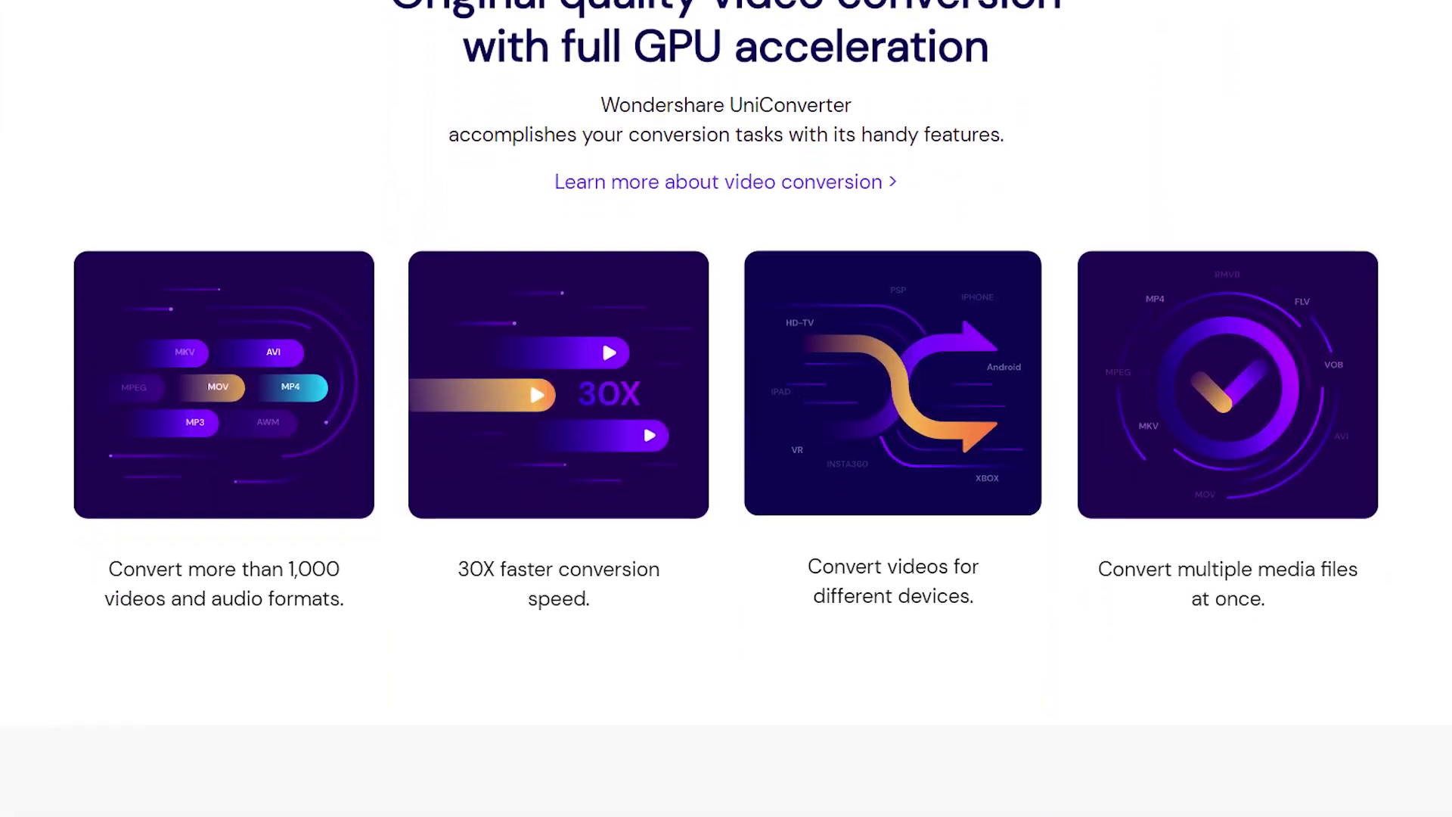
pyautogui.scroll(-1, 726, 409)
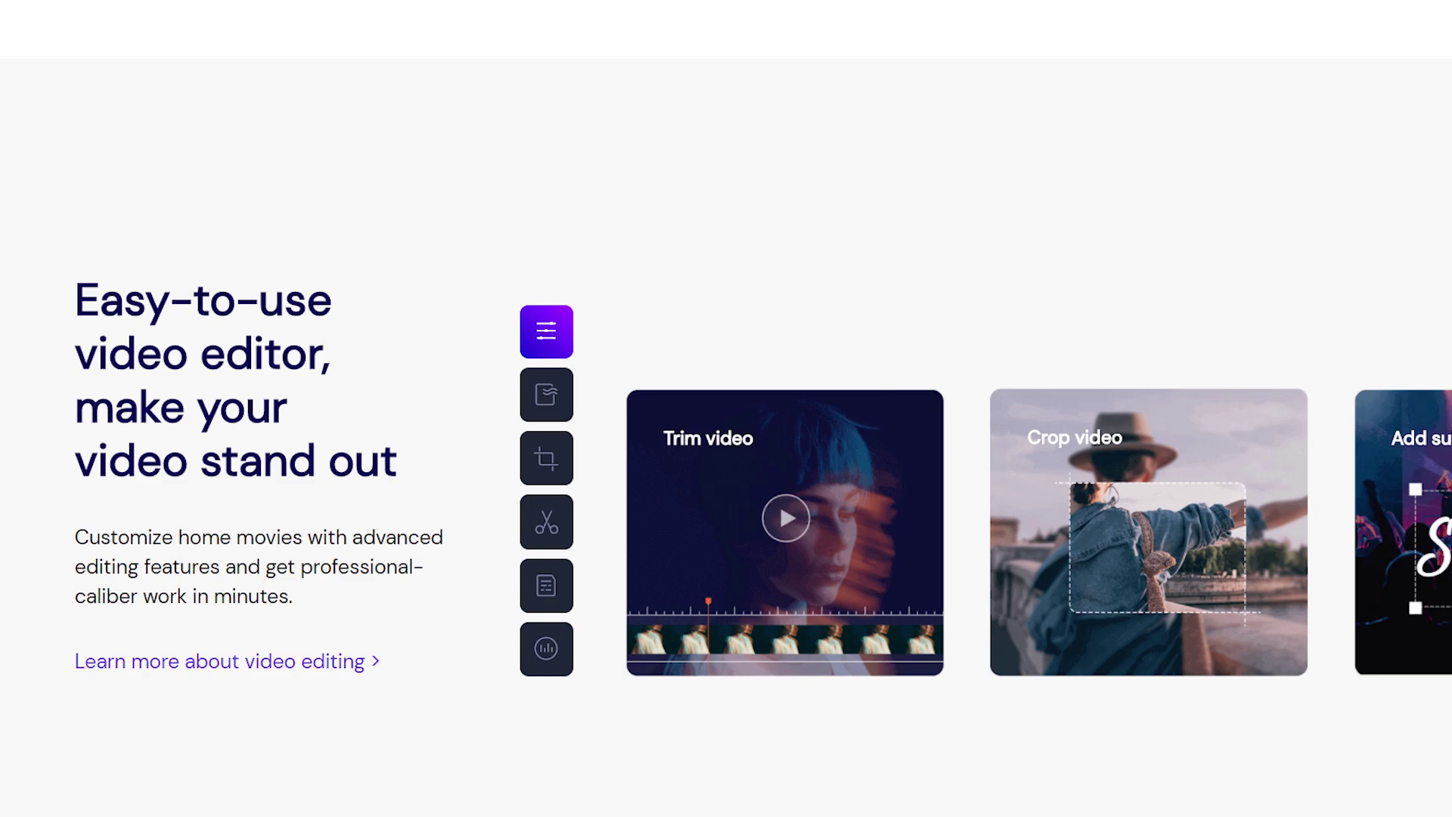
pyautogui.scroll(-20, 726, 408)
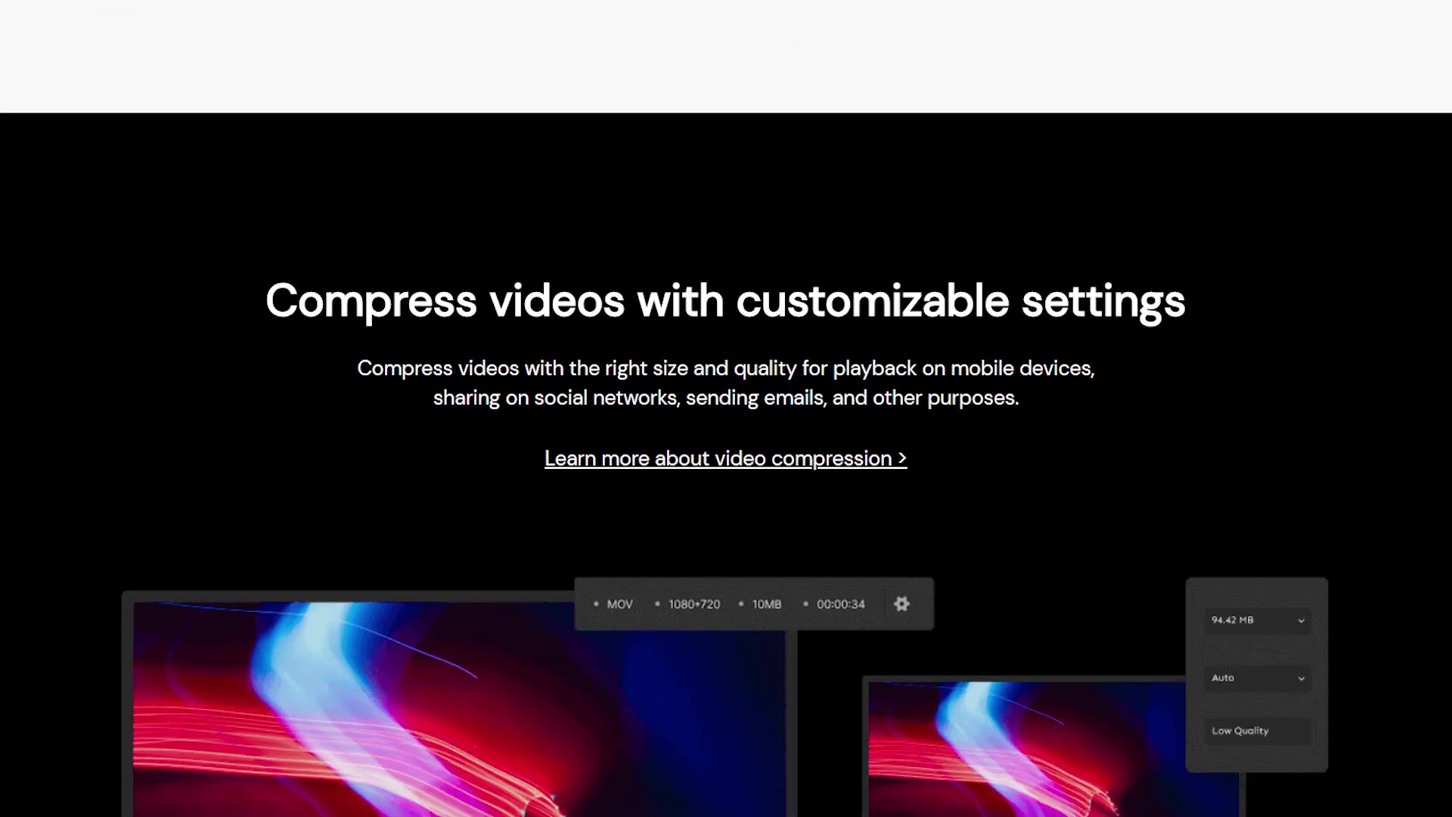
pyautogui.scroll(-15, 726, 409)
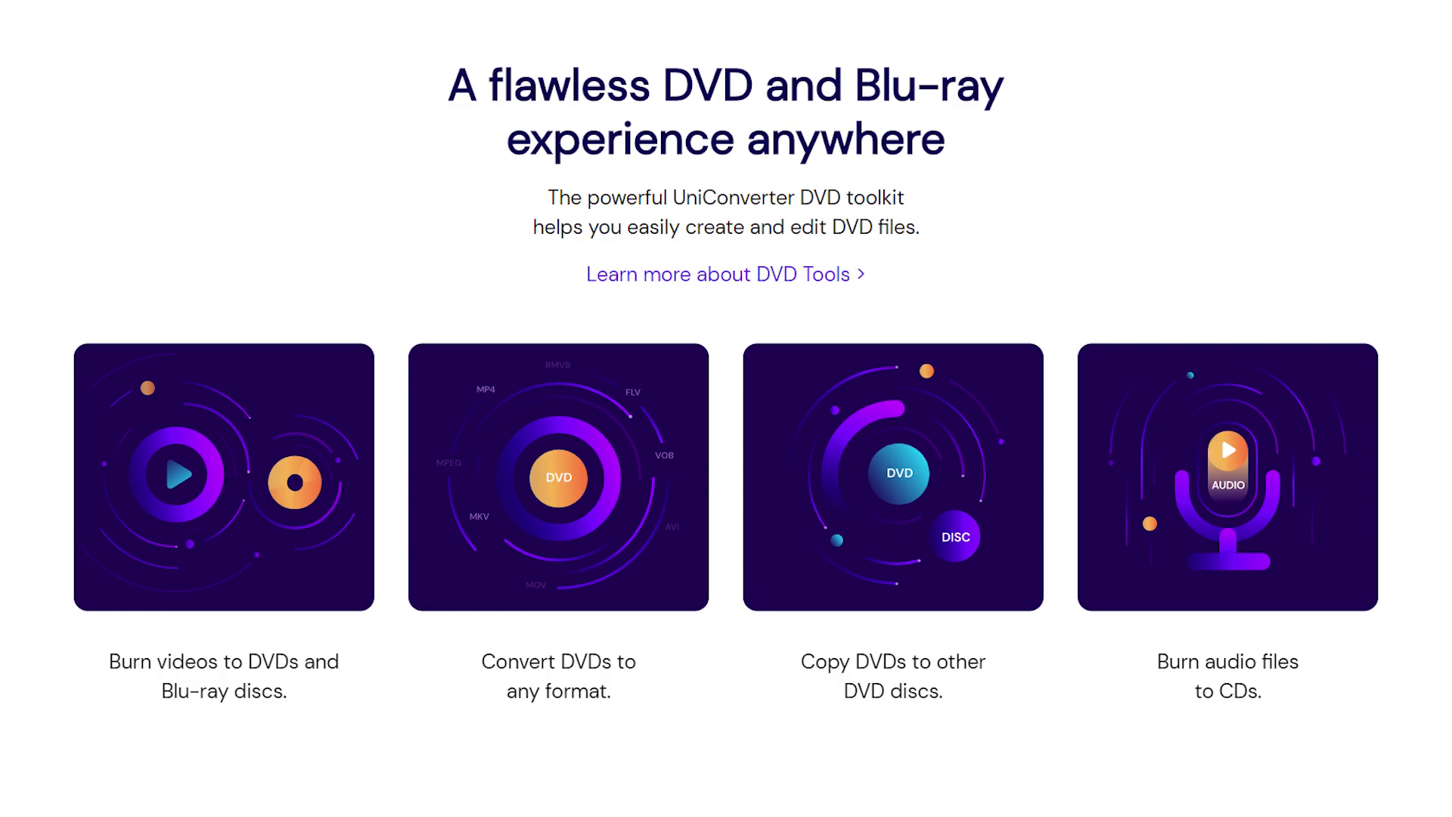
pyautogui.scroll(4, 726, 409)
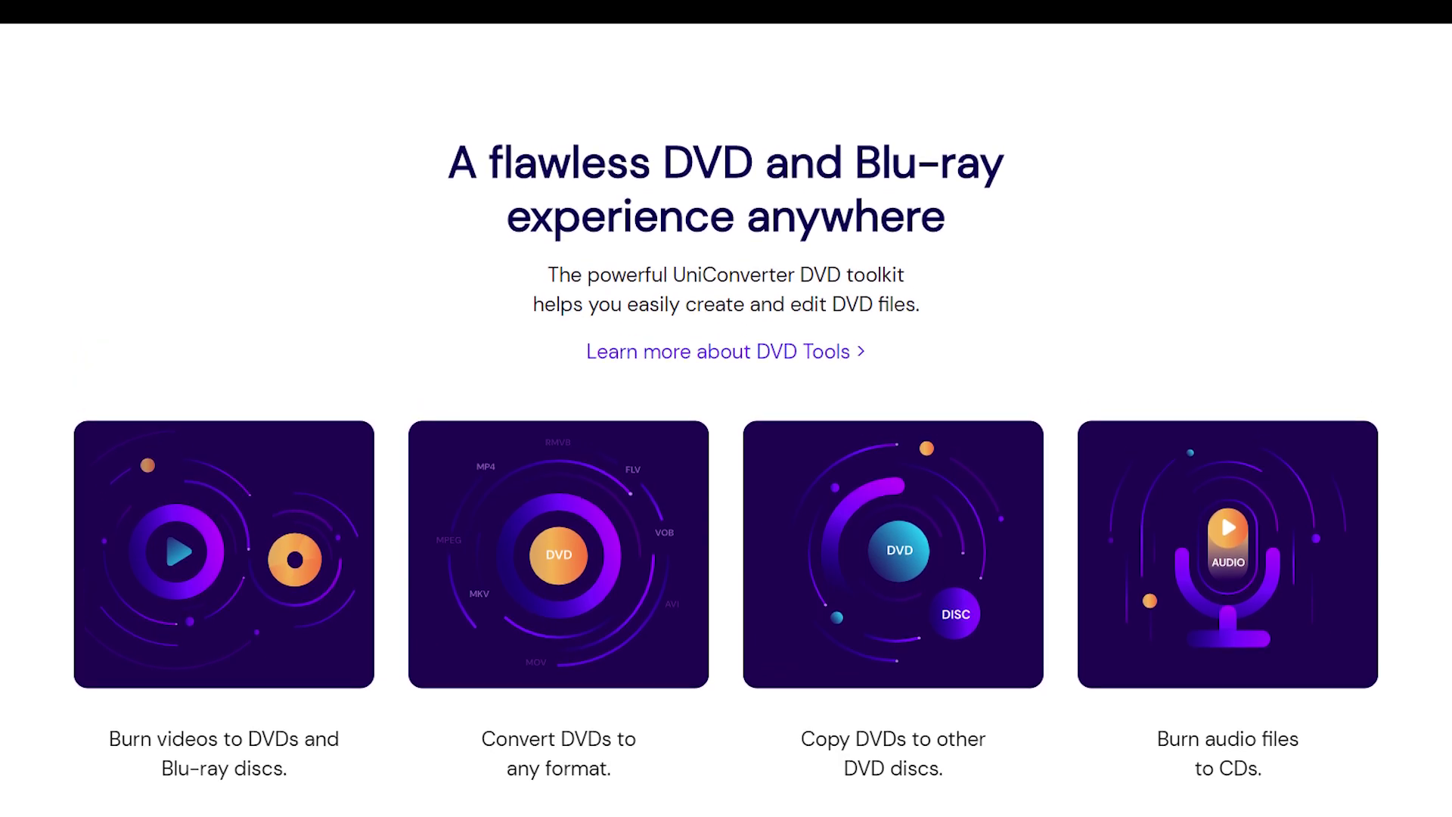
pyautogui.scroll(9, 726, 409)
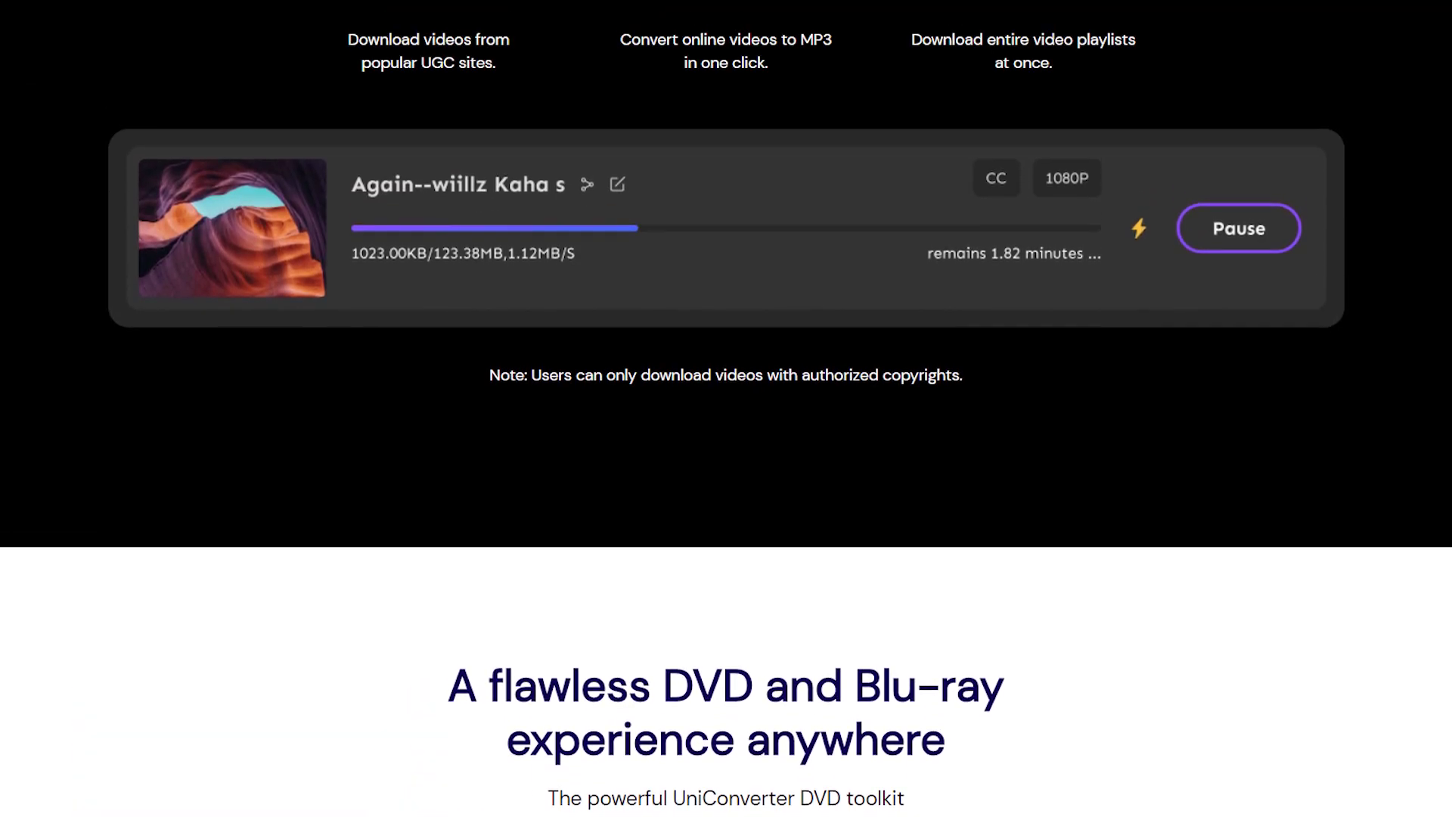
pyautogui.scroll(11, 726, 408)
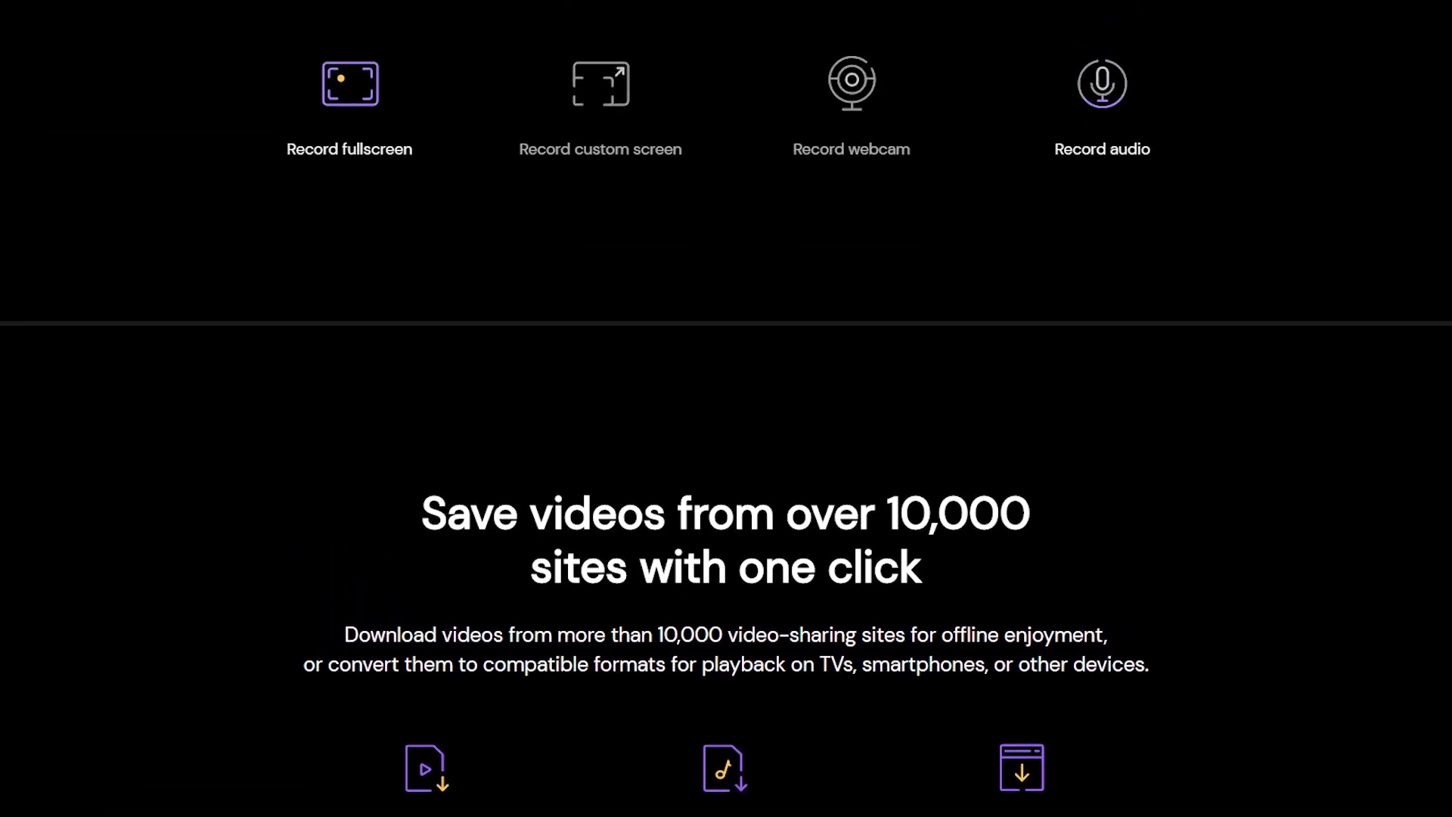
pyautogui.scroll(4, 726, 408)
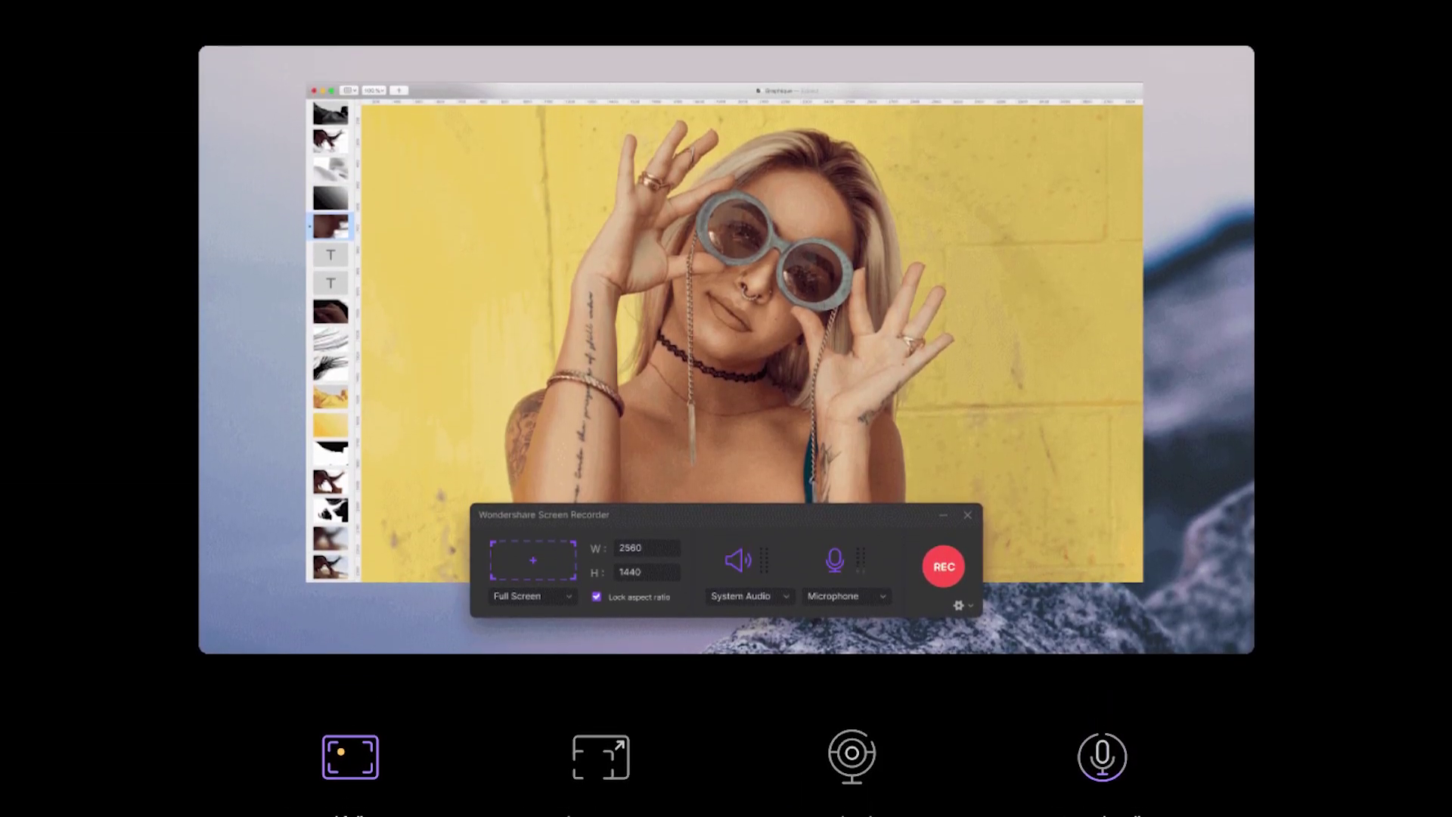
pyautogui.scroll(1, 726, 409)
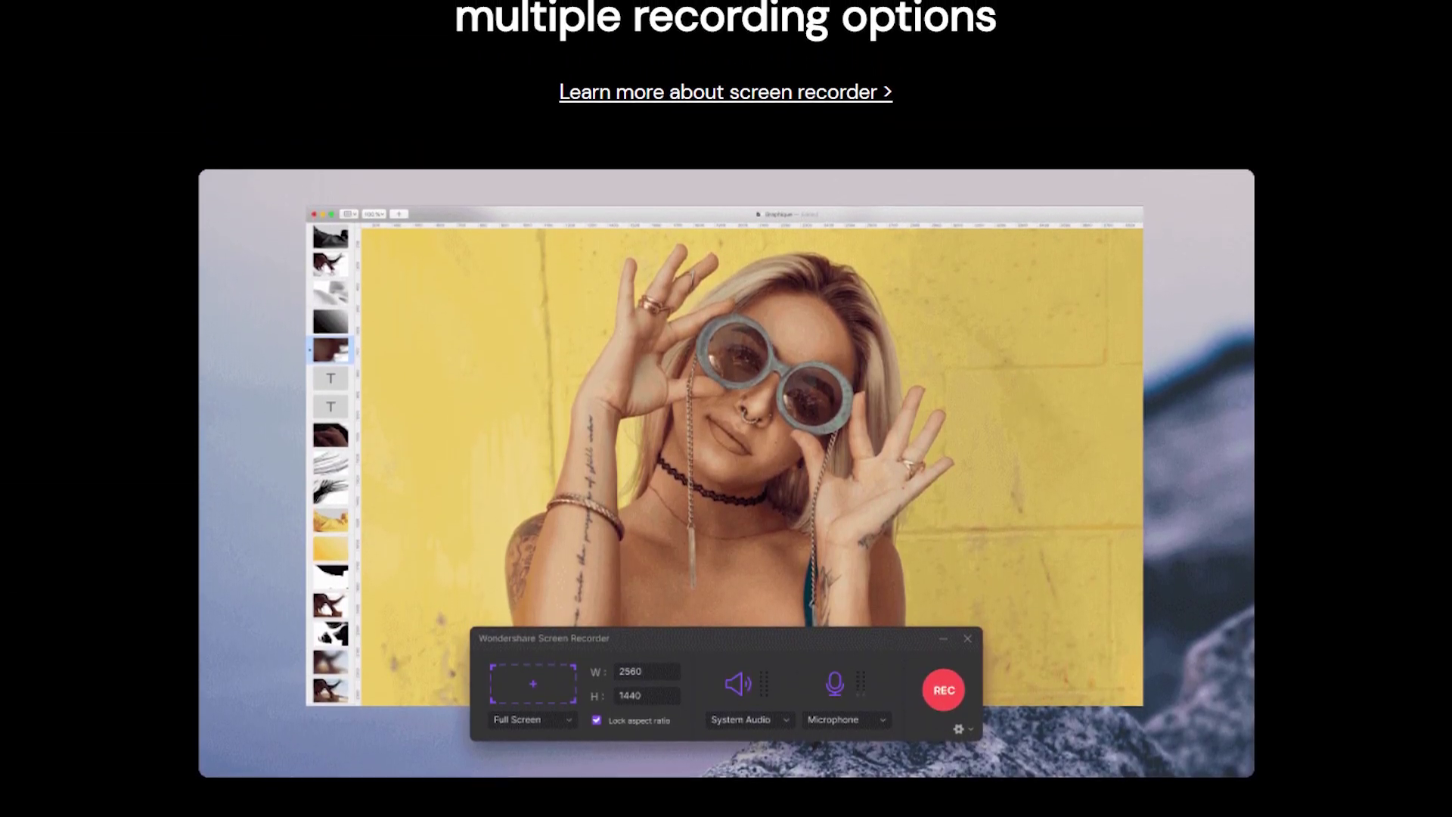
pyautogui.scroll(1, 726, 408)
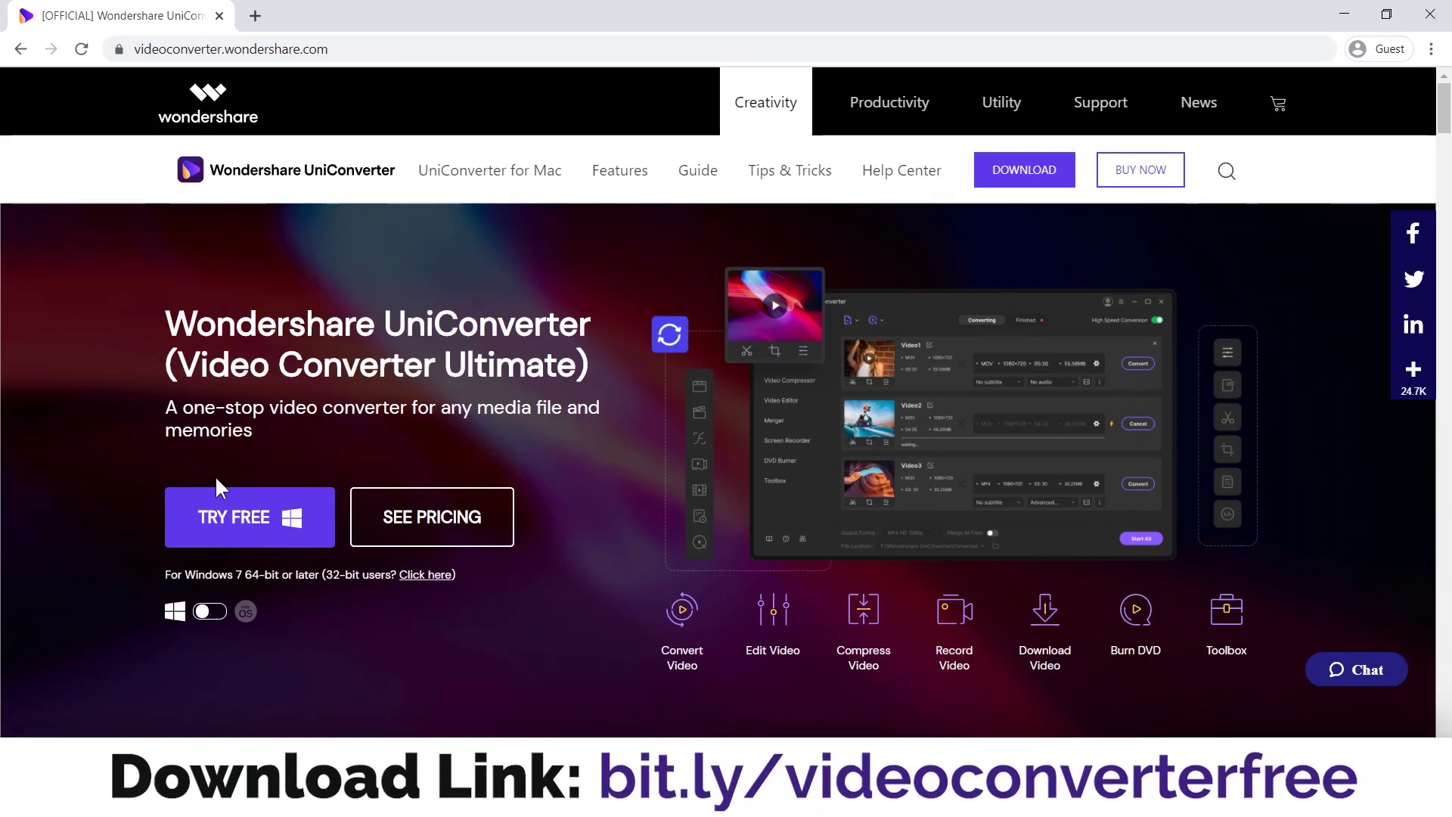
# - Toggle the download version to macOS and back to Windows, then minimize the browser
pyautogui.click(206, 614)
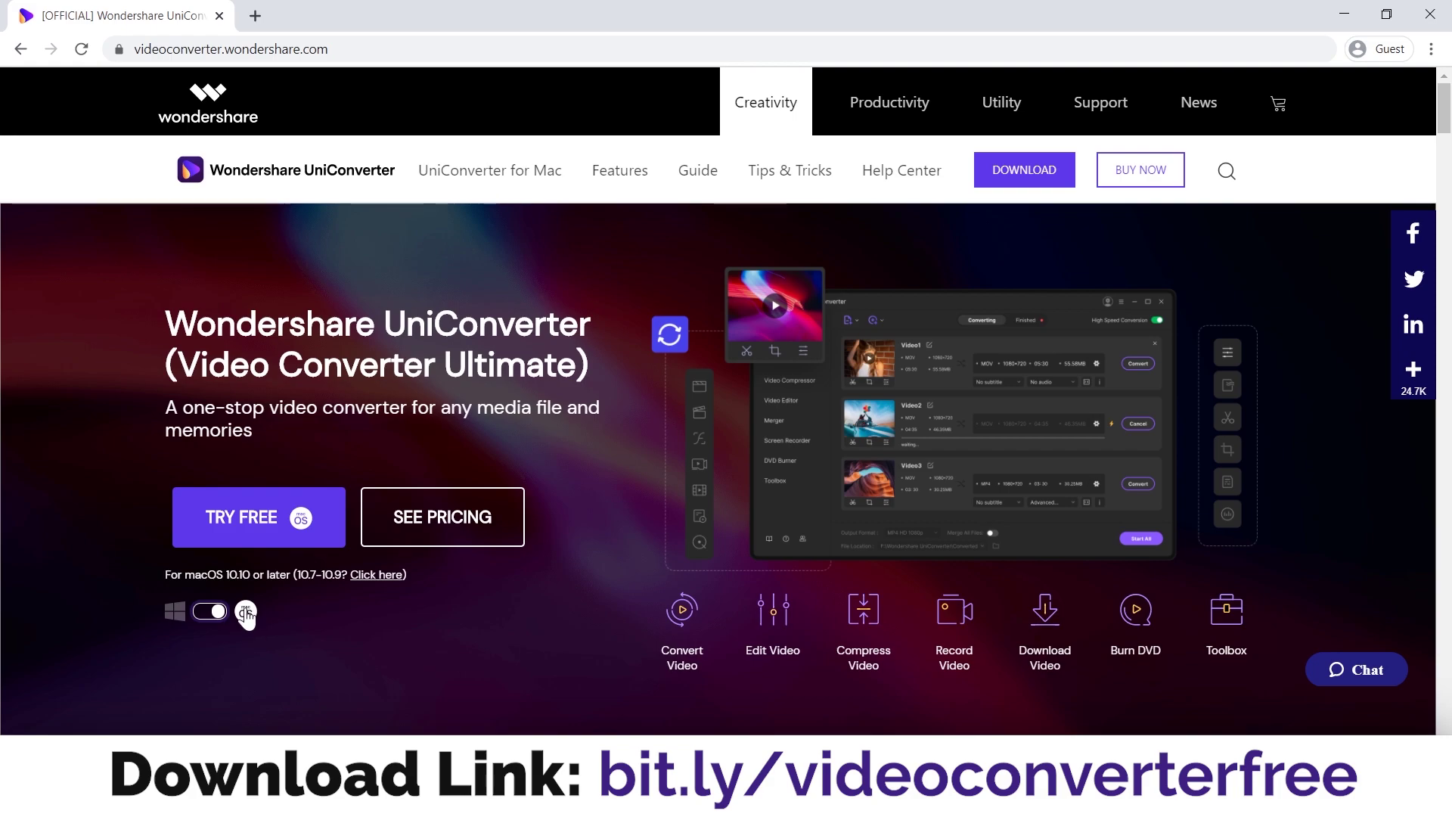
pyautogui.click(209, 616)
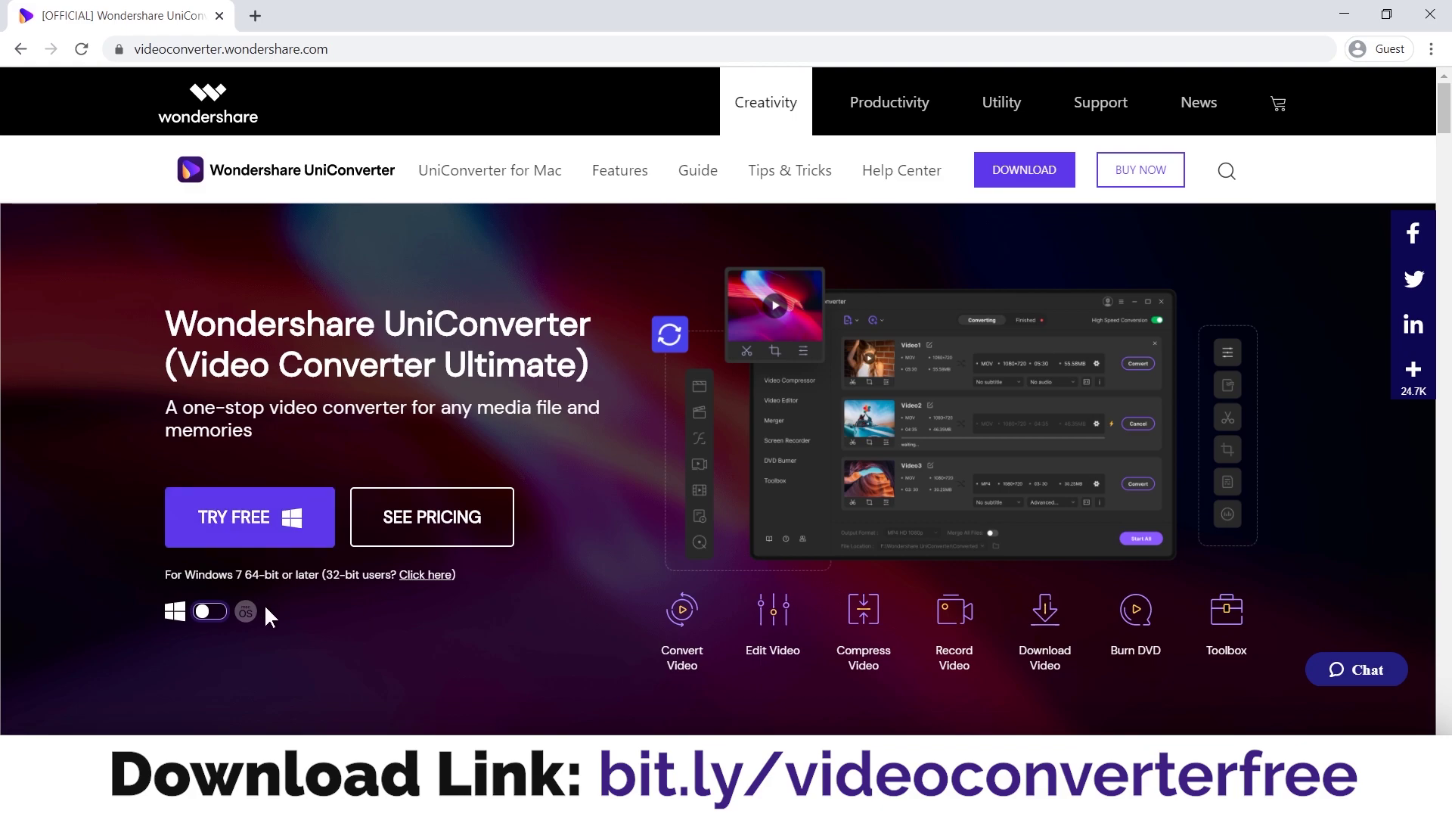
pyautogui.click(1350, 13)
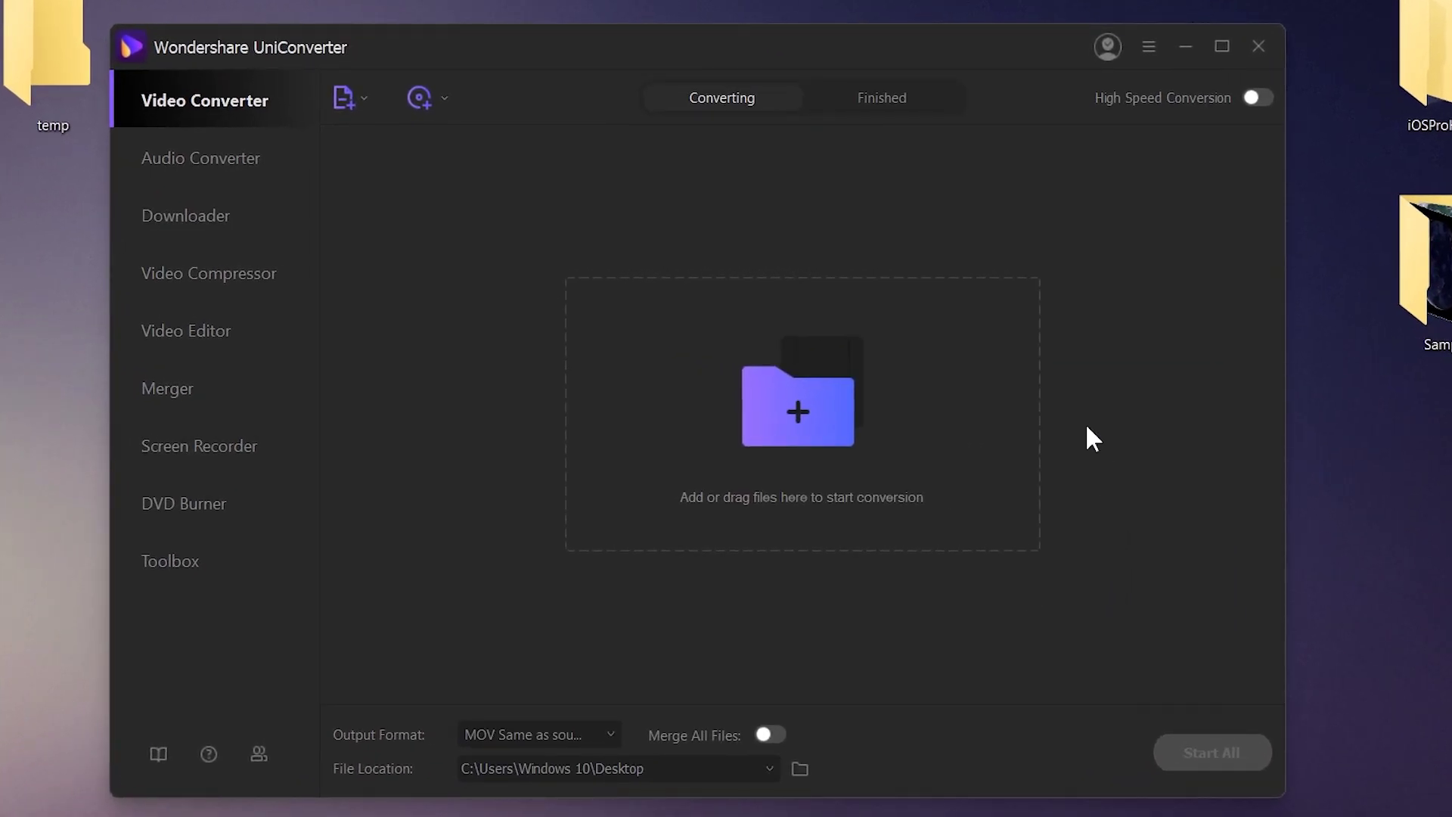
# - Visit Audio Converter, Downloader, Video Compressor, Video Editor and Merger, ending on Video Compressor
pyautogui.click(228, 156)
pyautogui.click(235, 214)
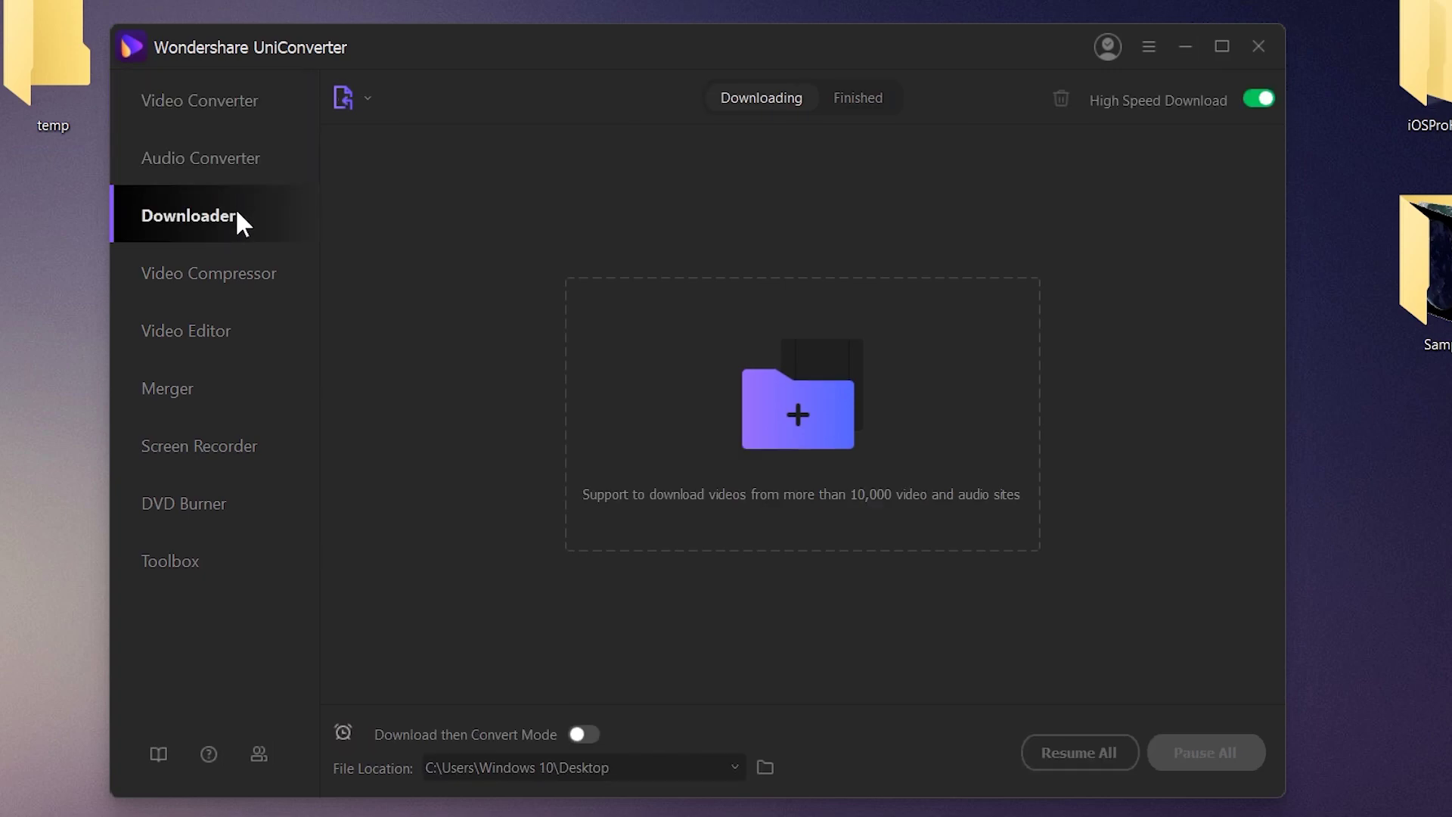
pyautogui.click(255, 272)
pyautogui.click(264, 333)
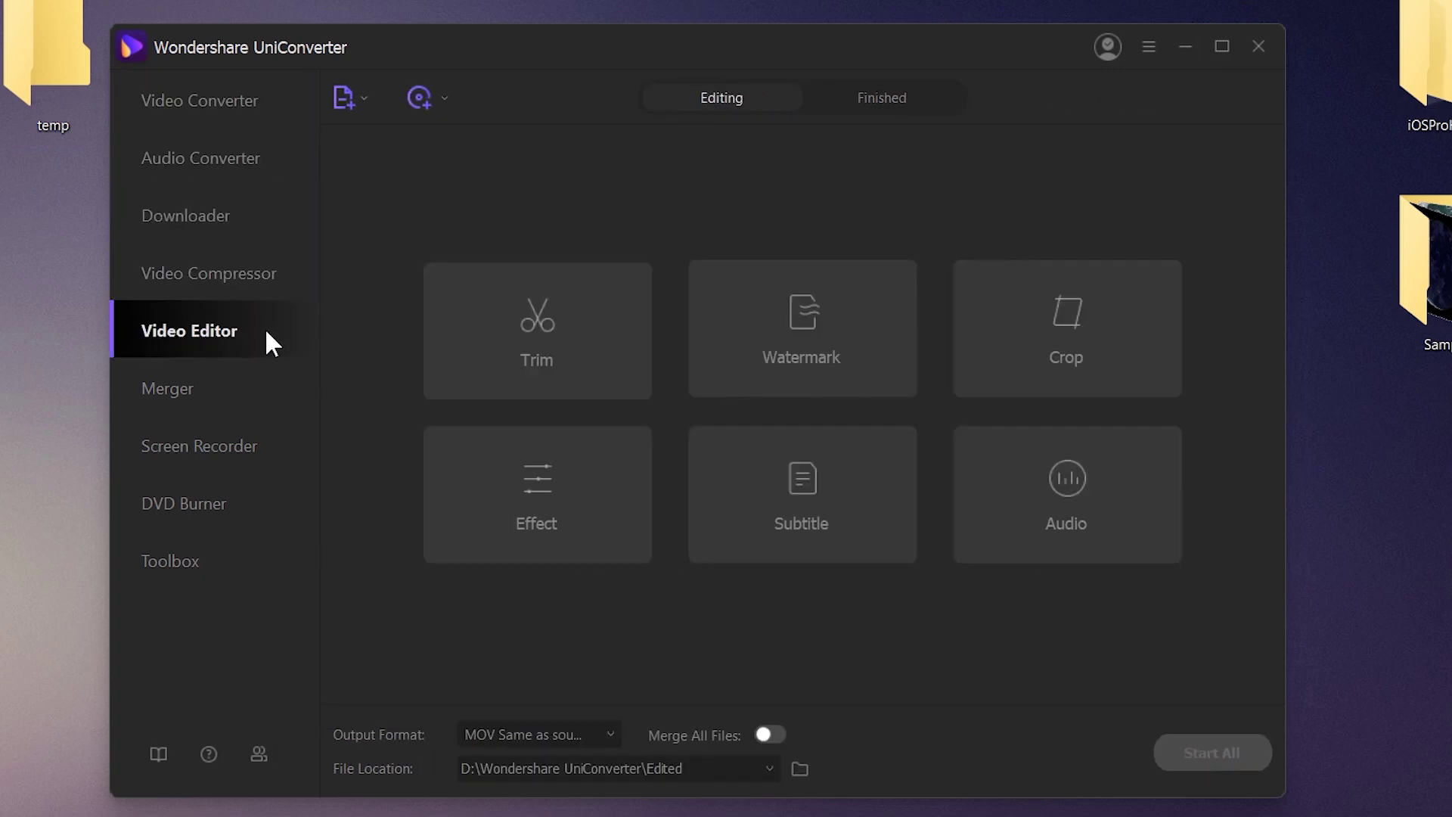
pyautogui.click(269, 389)
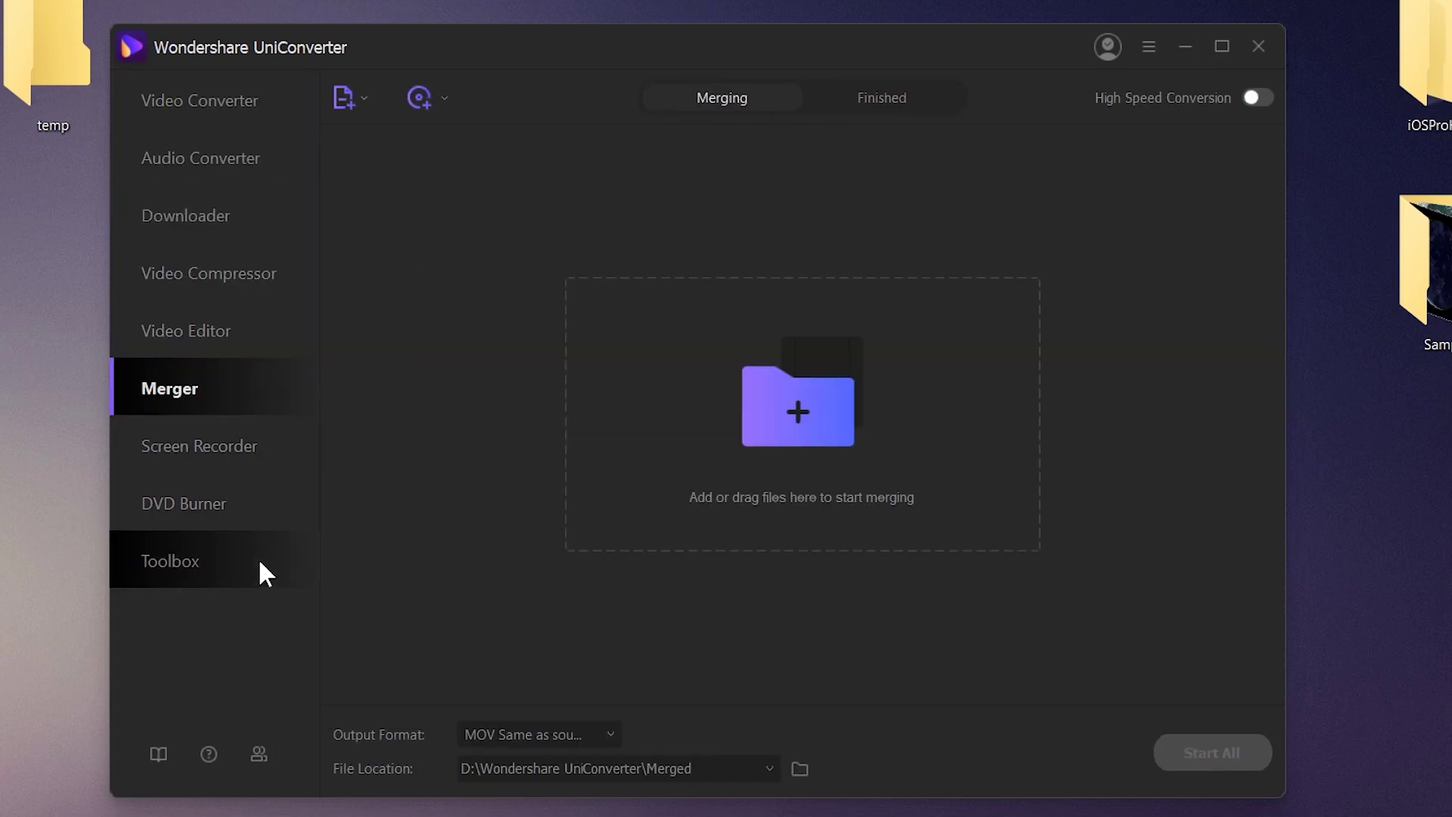
pyautogui.click(249, 119)
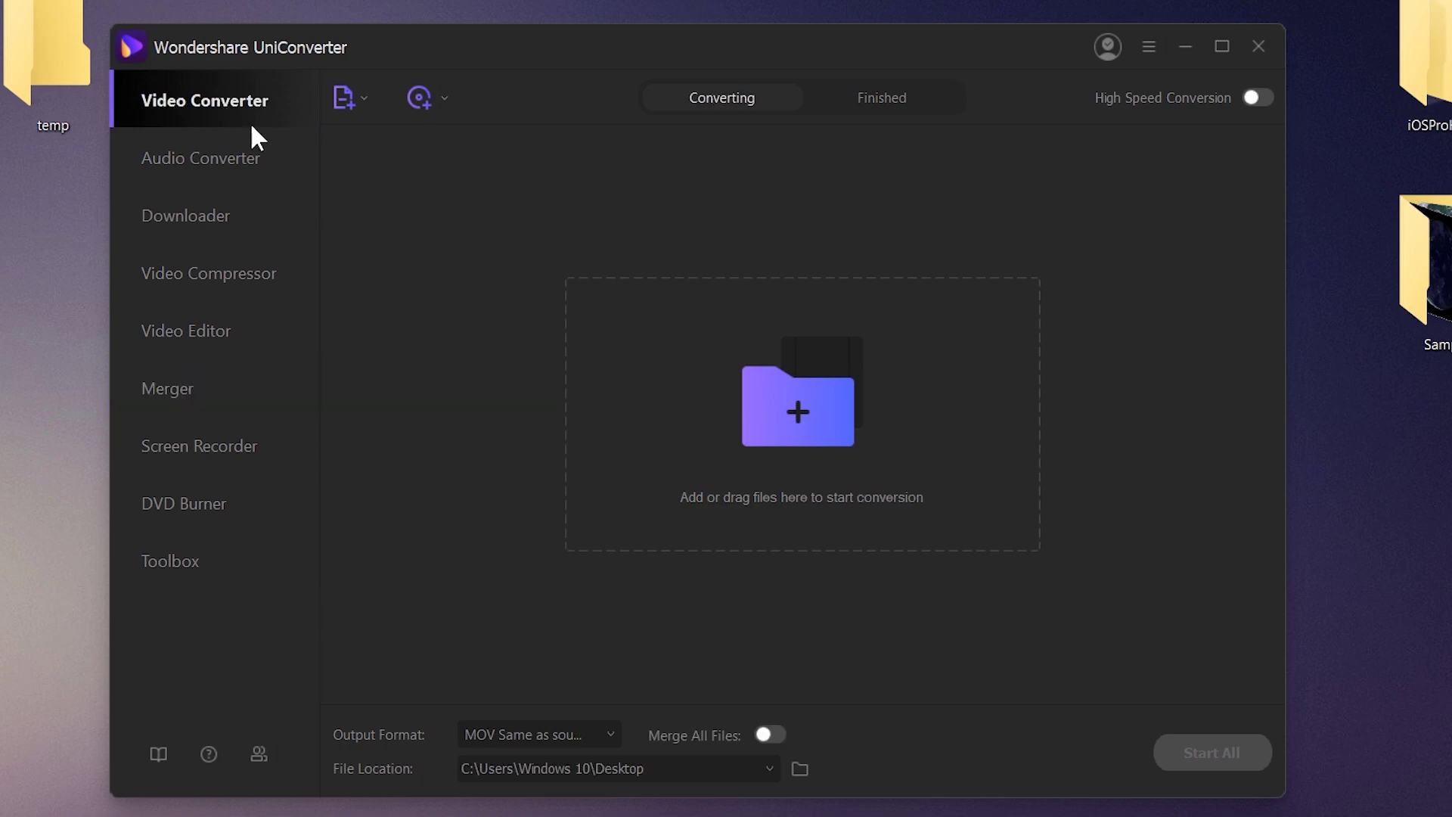
pyautogui.click(197, 157)
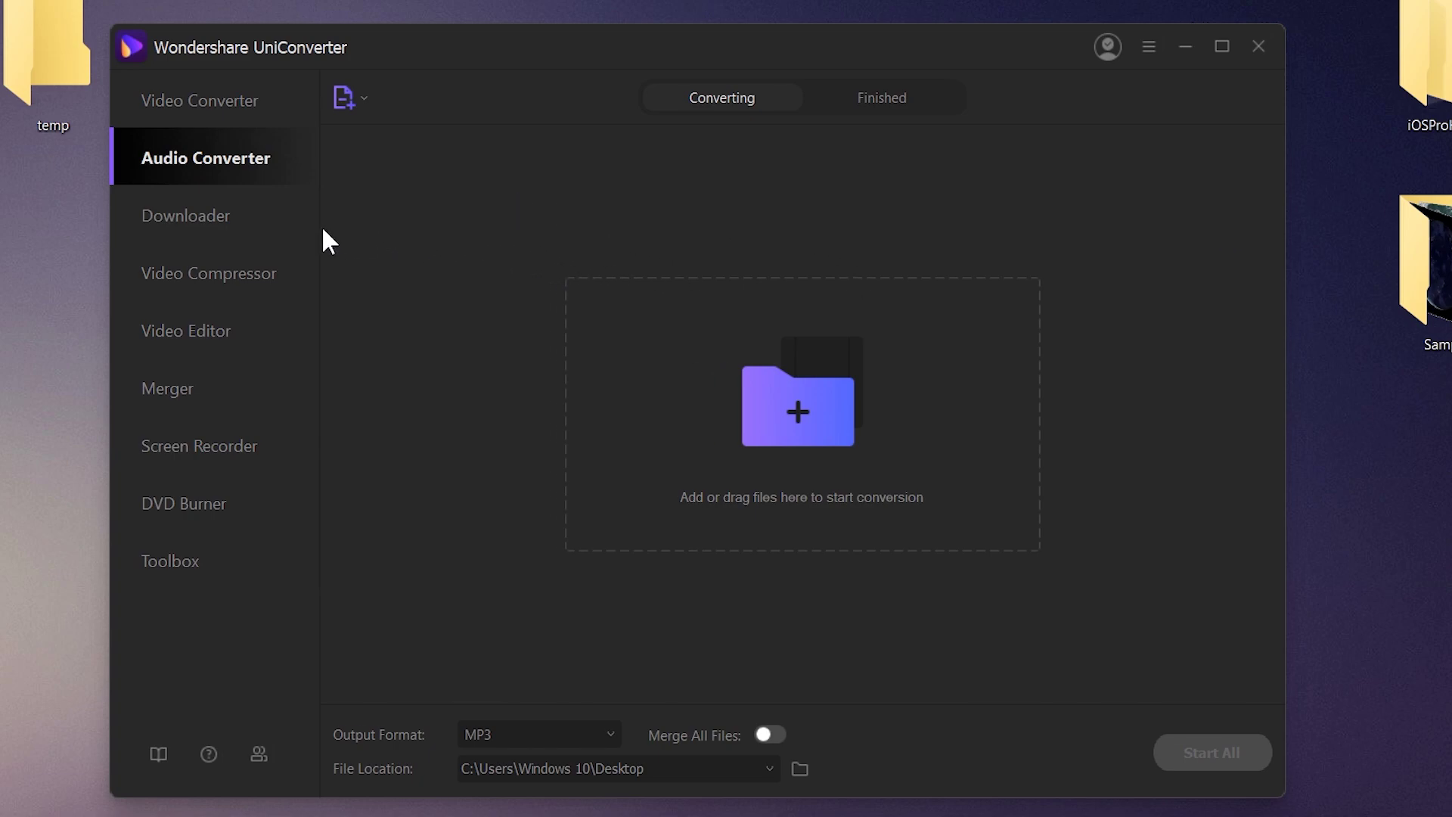
pyautogui.click(296, 213)
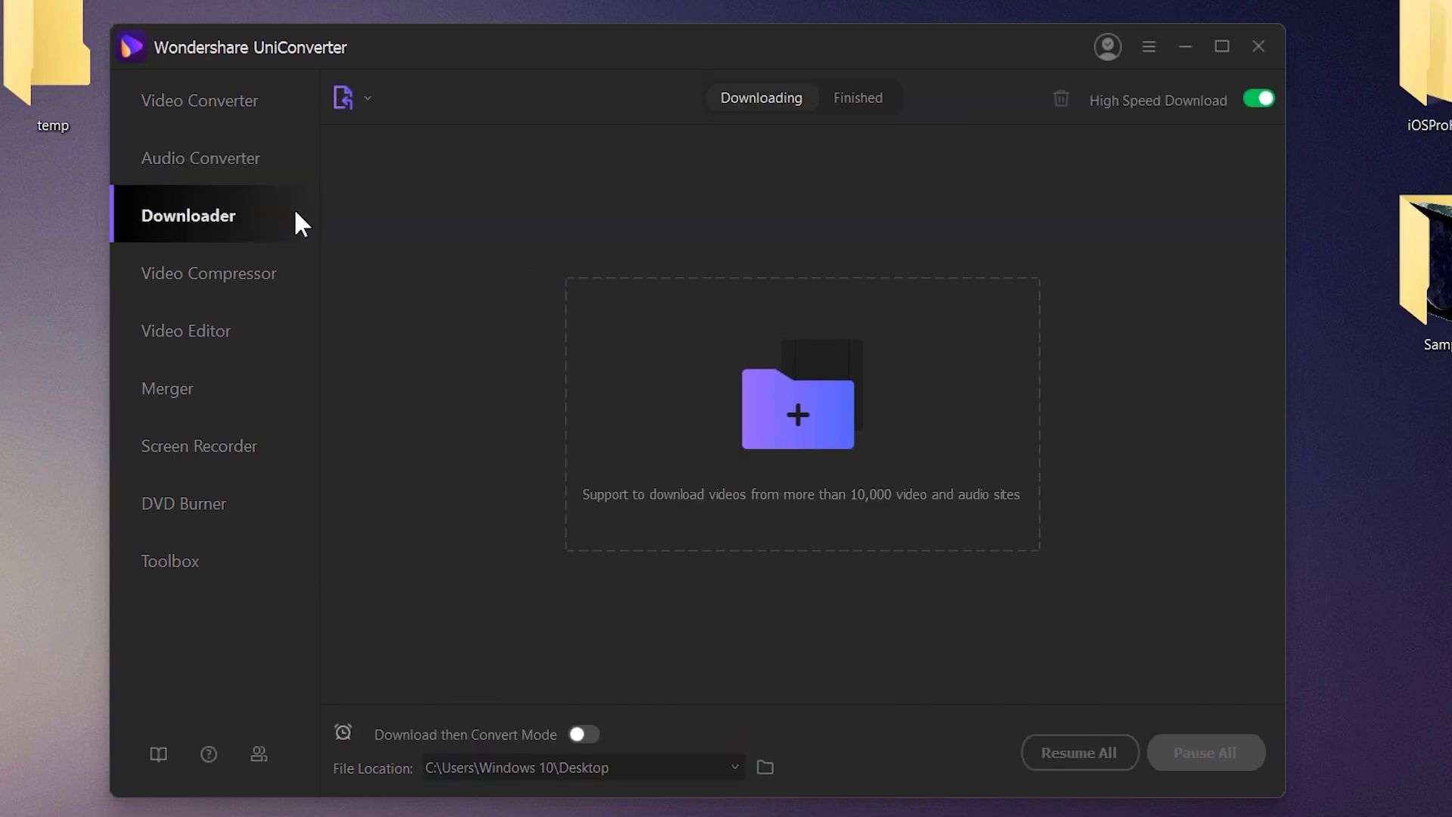
pyautogui.click(206, 273)
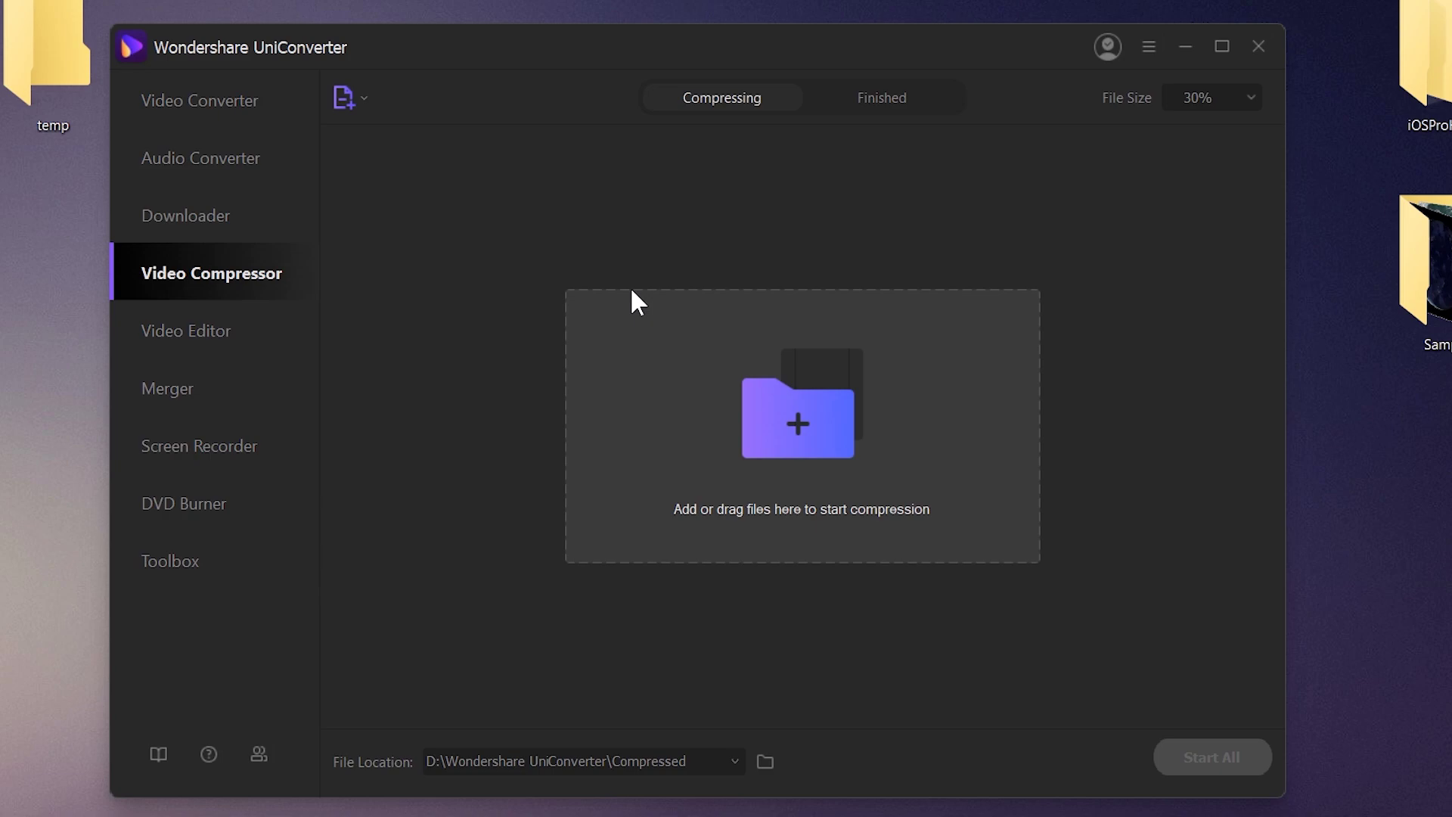
# - Show the Video Editor, Merger, Screen Recorder, DVD Burner and Toolbox pages, then return to Video Converter
pyautogui.click(285, 354)
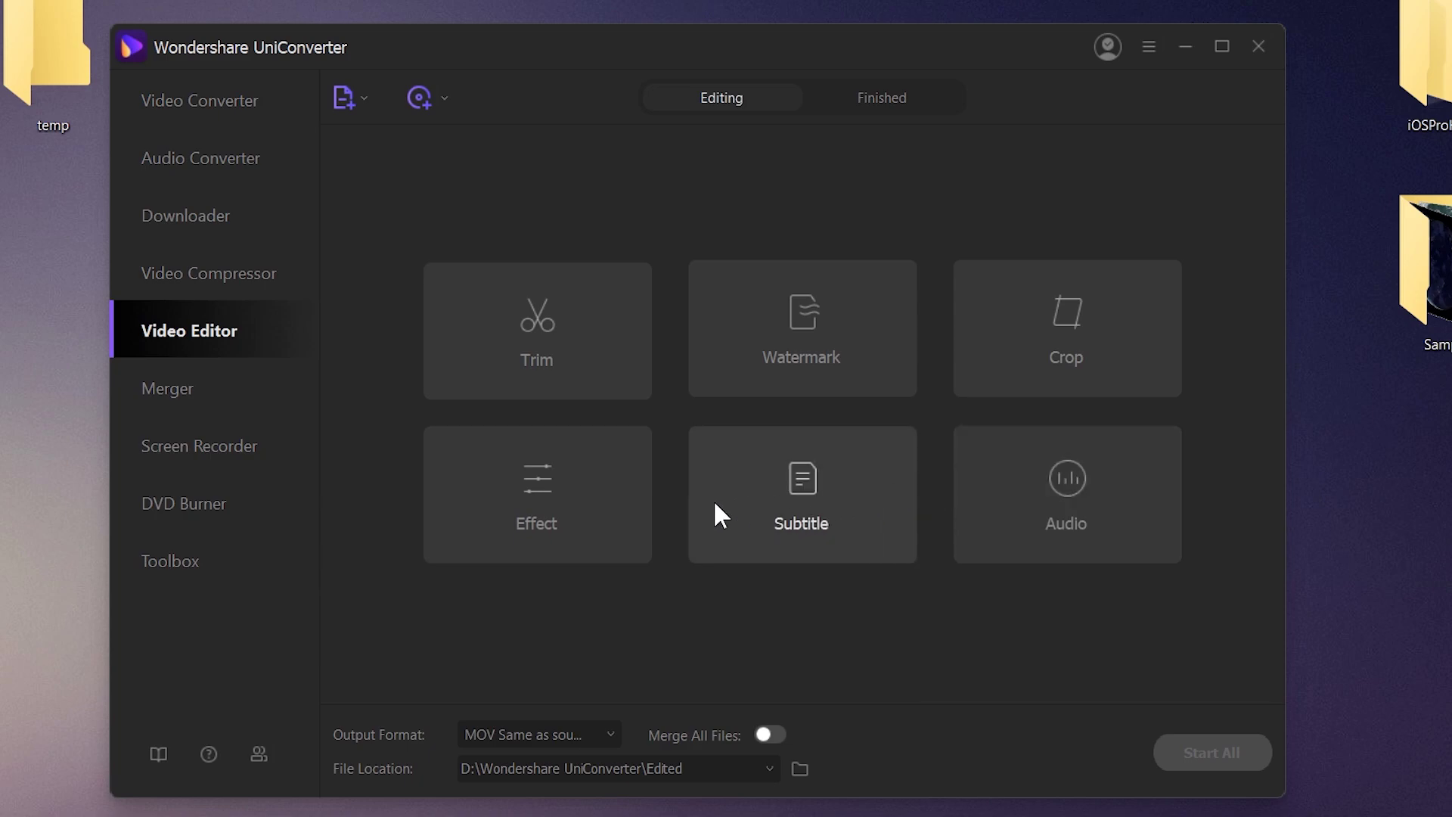
pyautogui.click(189, 389)
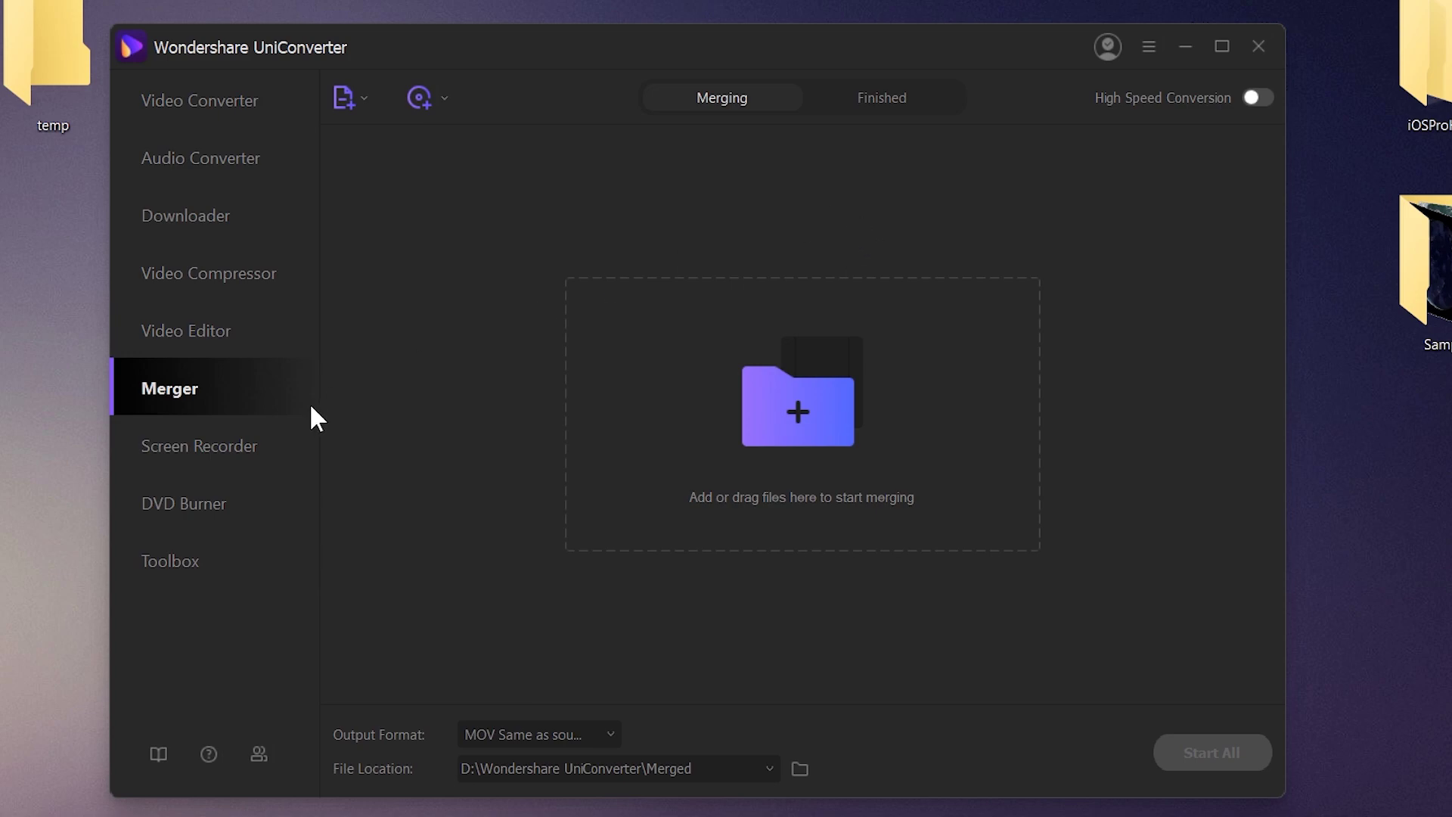
pyautogui.click(280, 443)
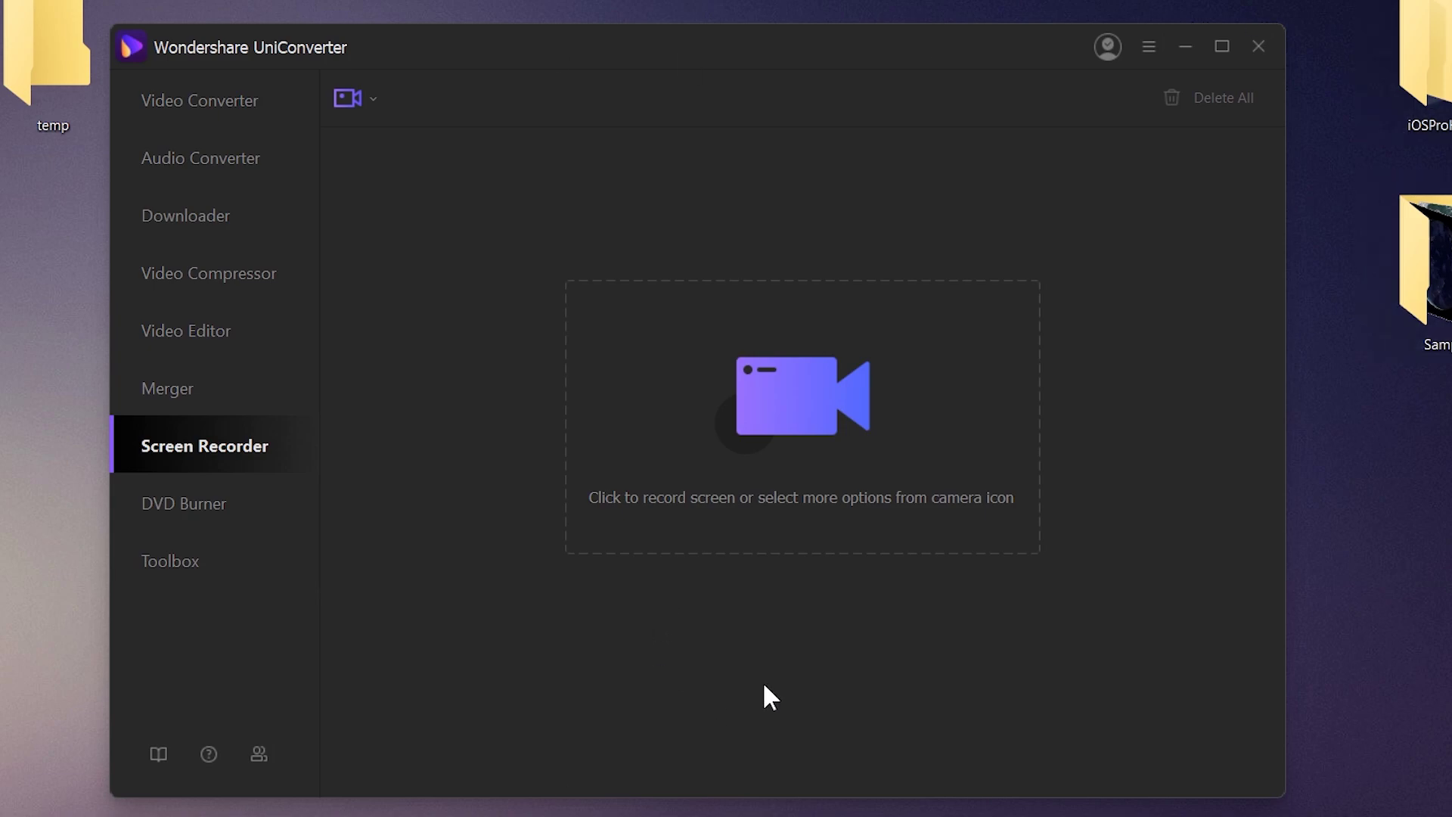
pyautogui.click(274, 524)
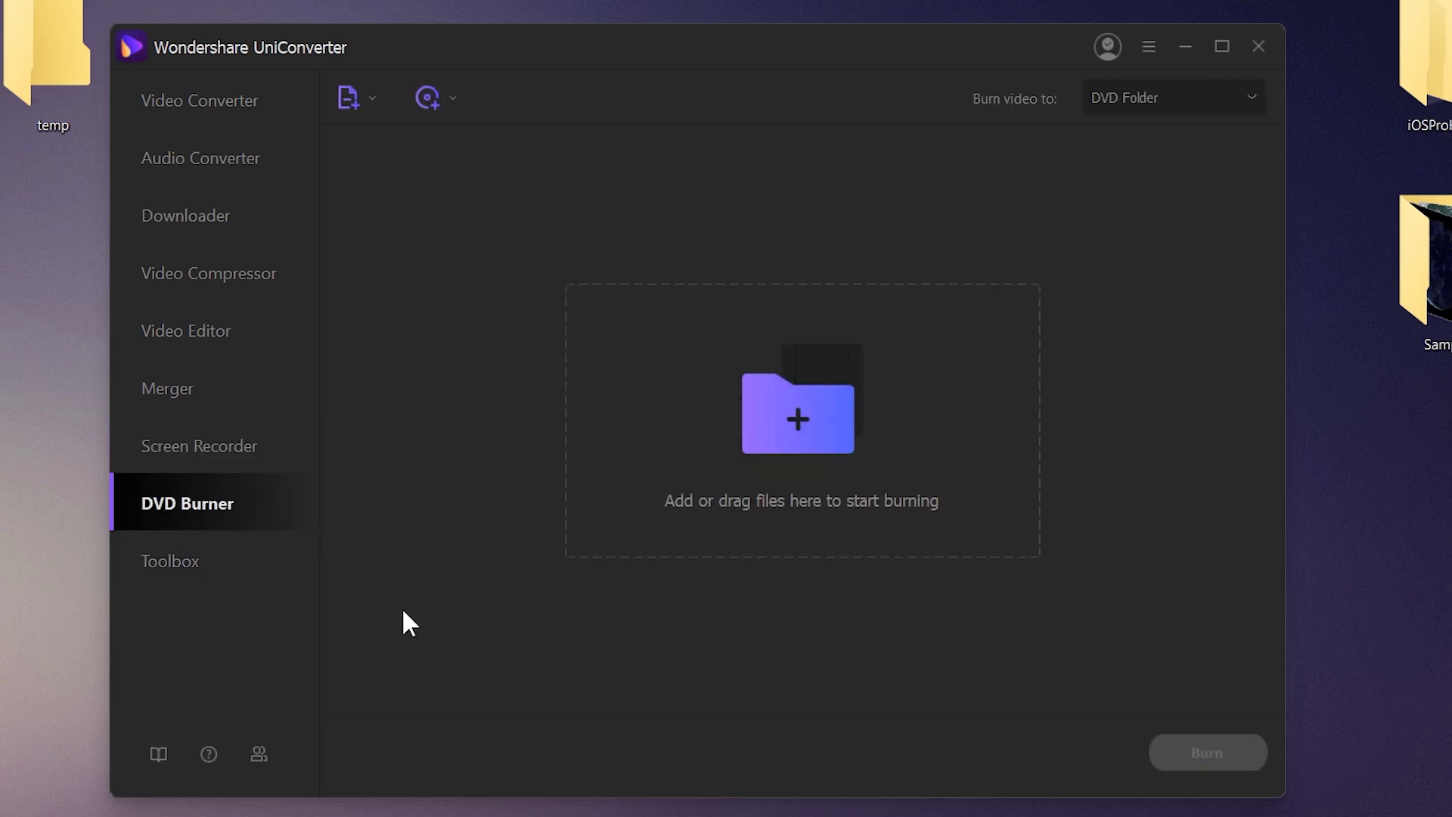
pyautogui.click(215, 569)
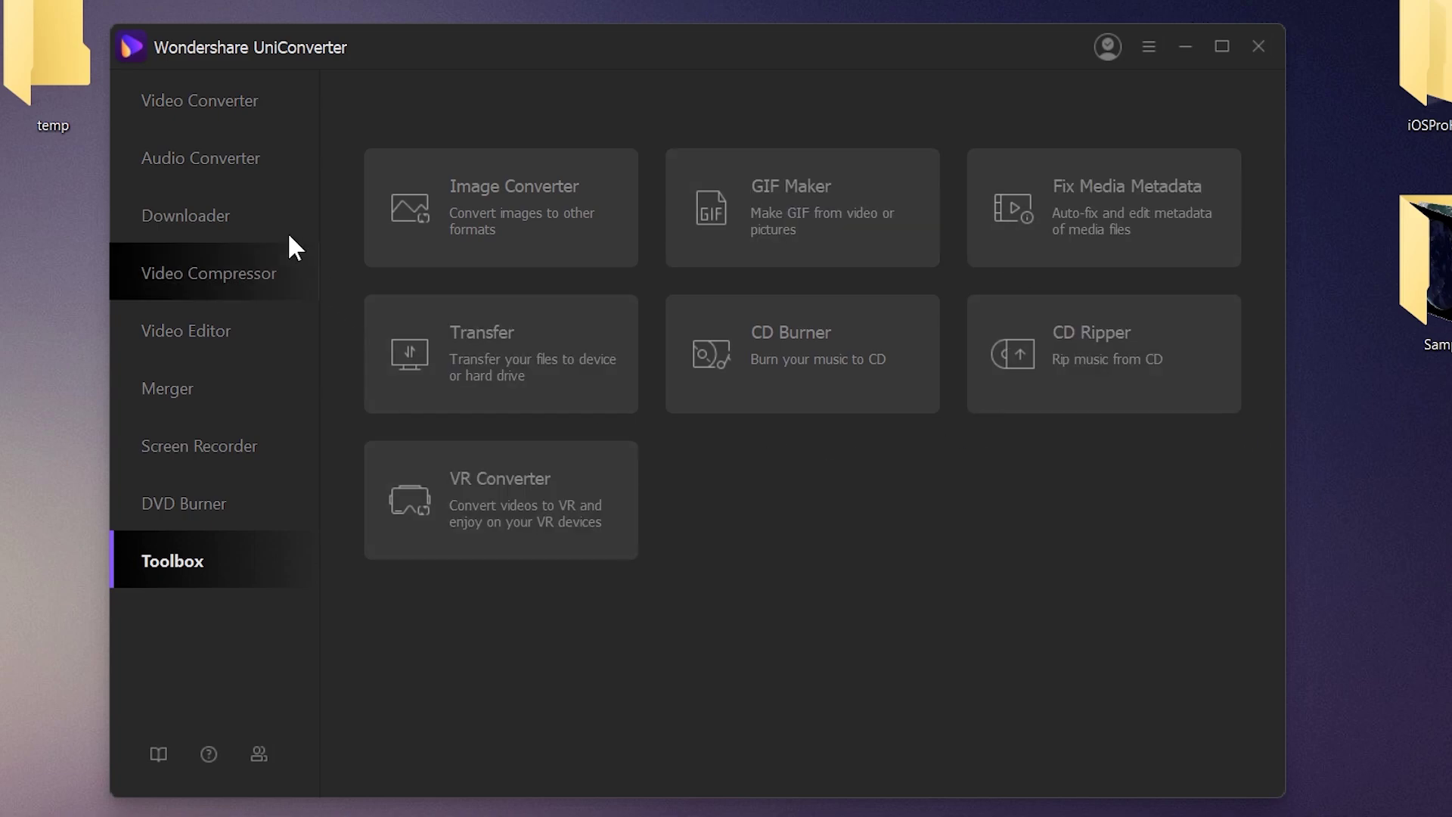
pyautogui.click(249, 145)
pyautogui.click(219, 101)
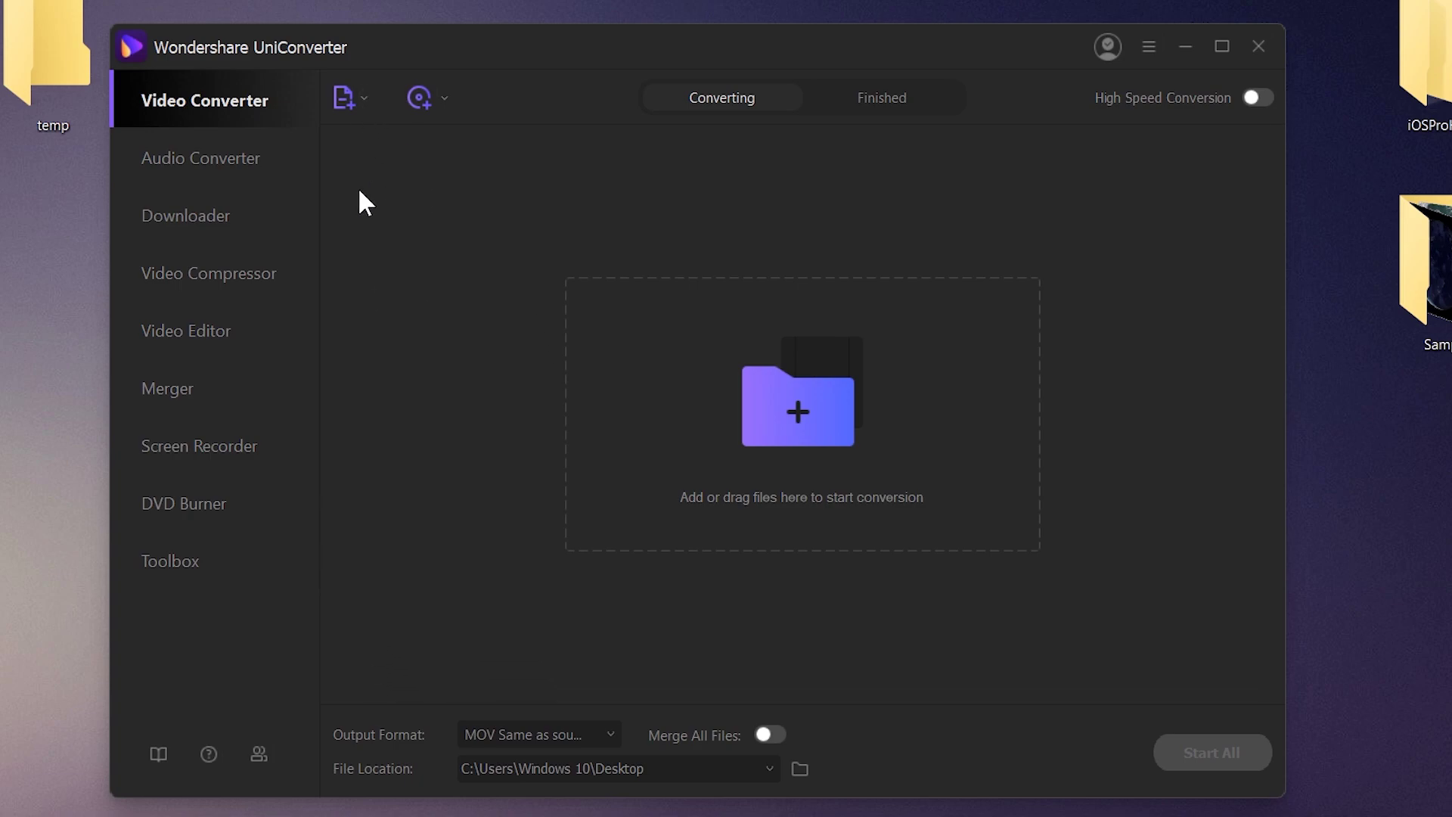
# - Check the Add Files options, then open the desktop Samples folder and select several sample clips
pyautogui.click(364, 99)
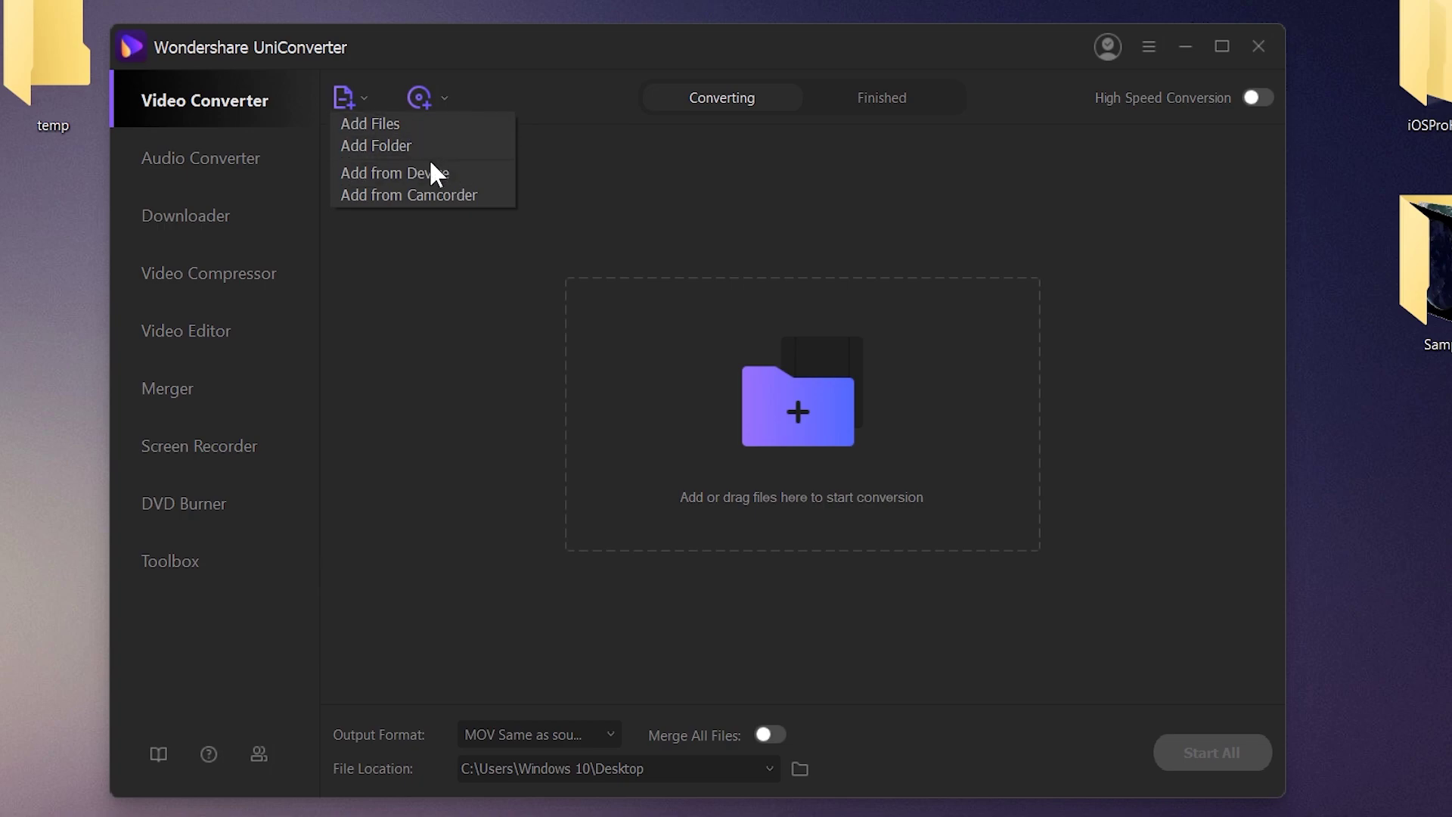
pyautogui.click(439, 235)
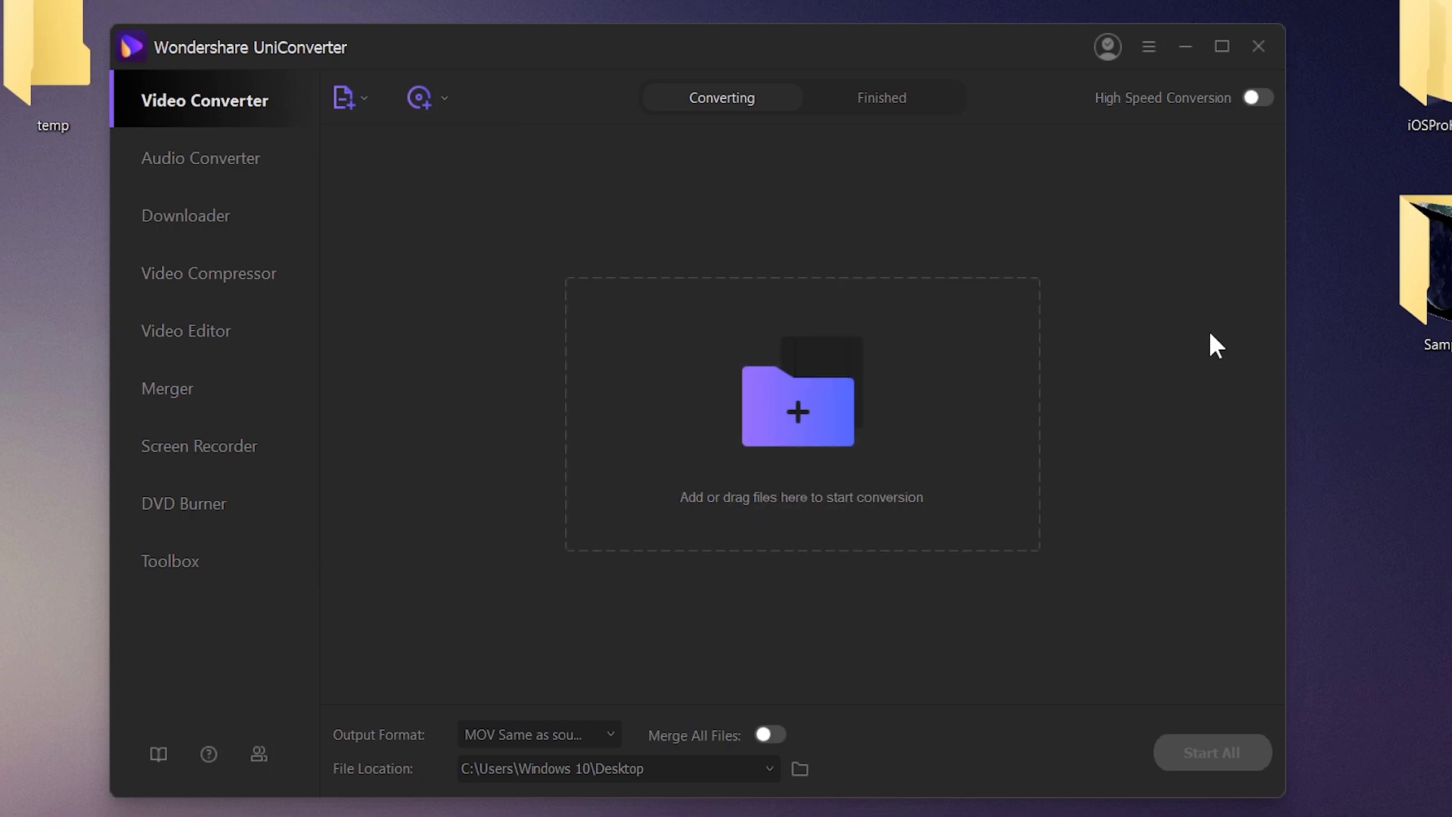
pyautogui.doubleClick(1389, 286)
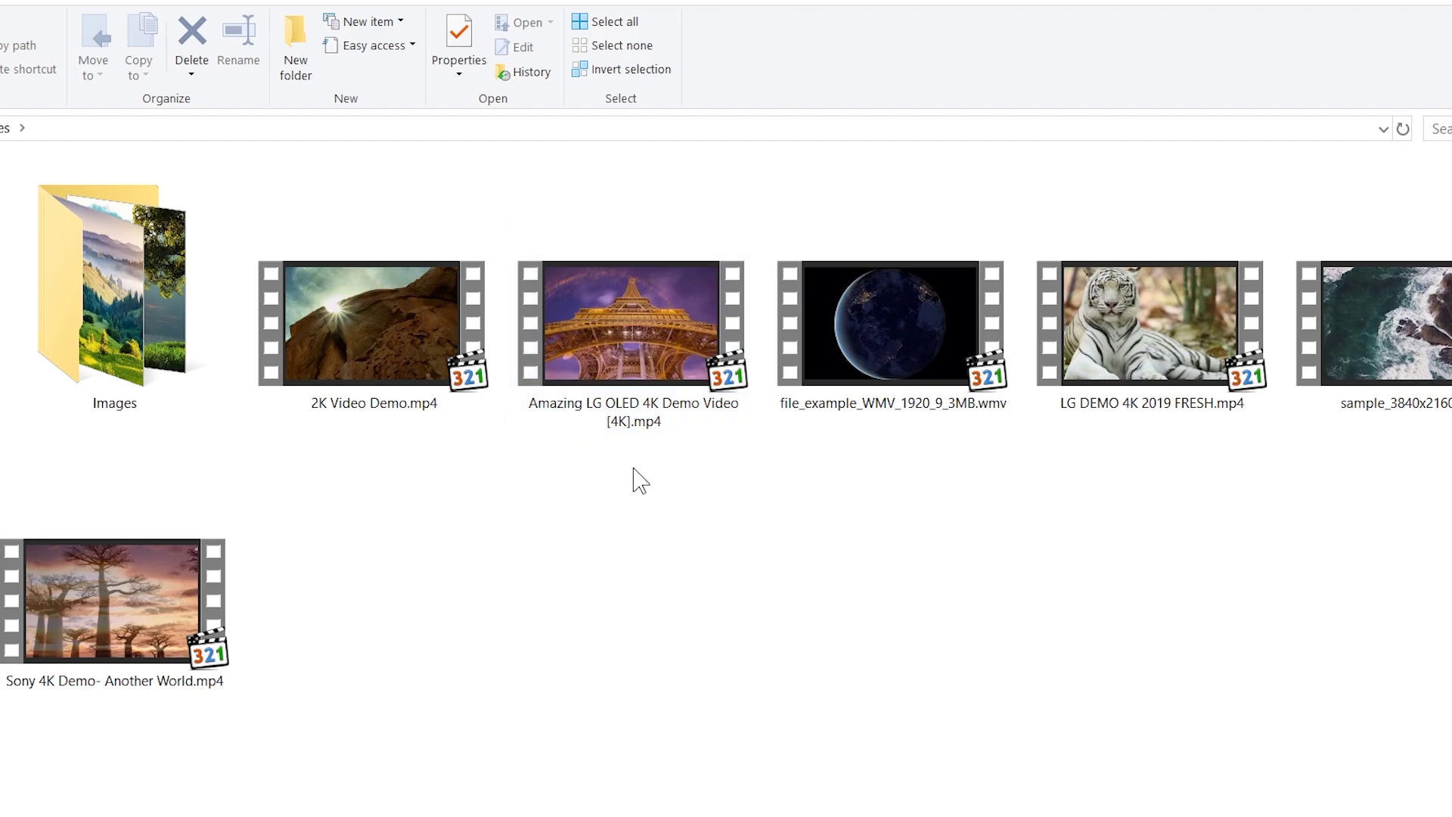
pyautogui.click(454, 408)
pyautogui.click(592, 416)
pyautogui.click(919, 375)
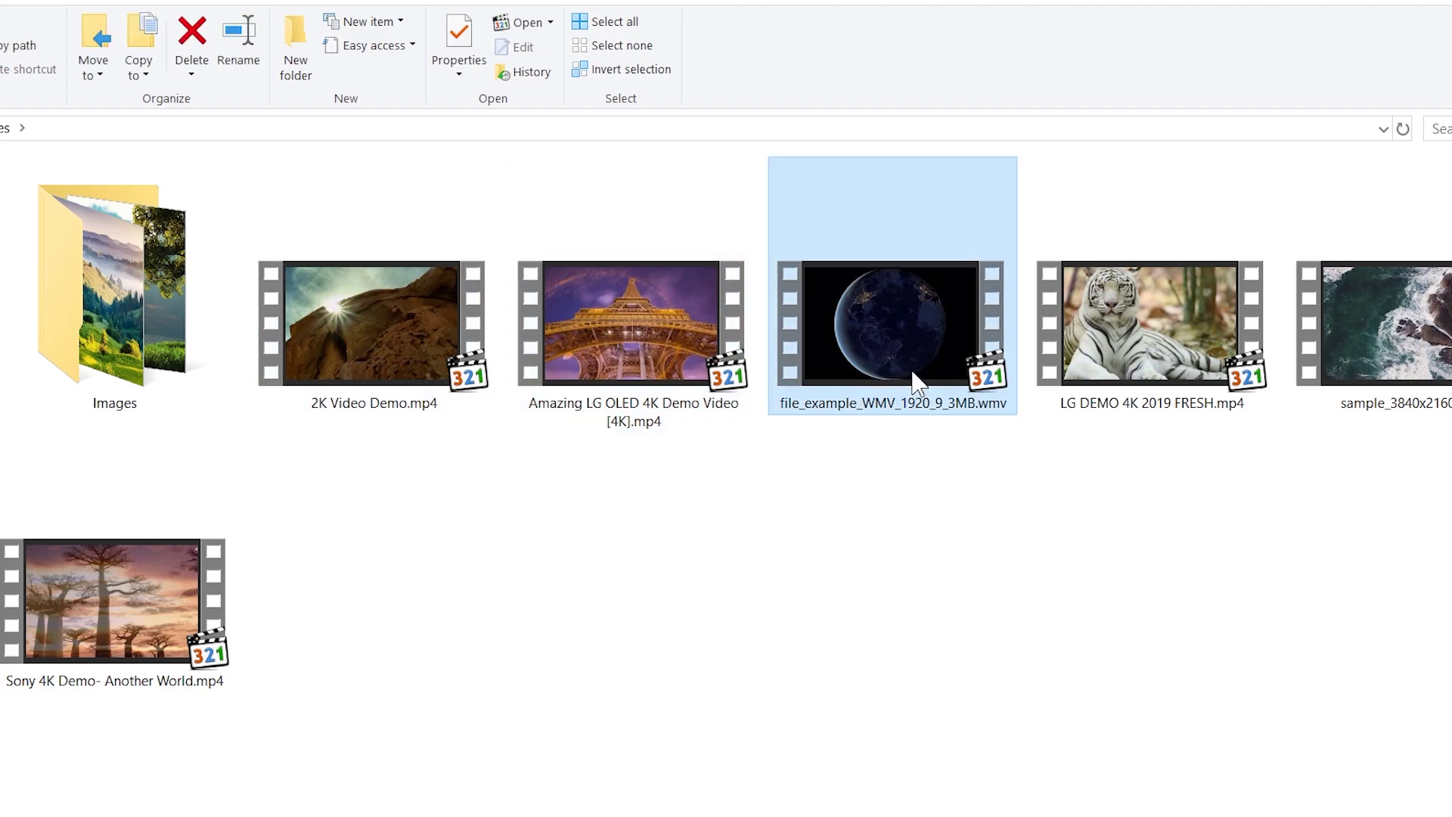
# - Drag sample_3840x2160.mkv into the conversion list and preview its playback
pyautogui.click(1354, 363)
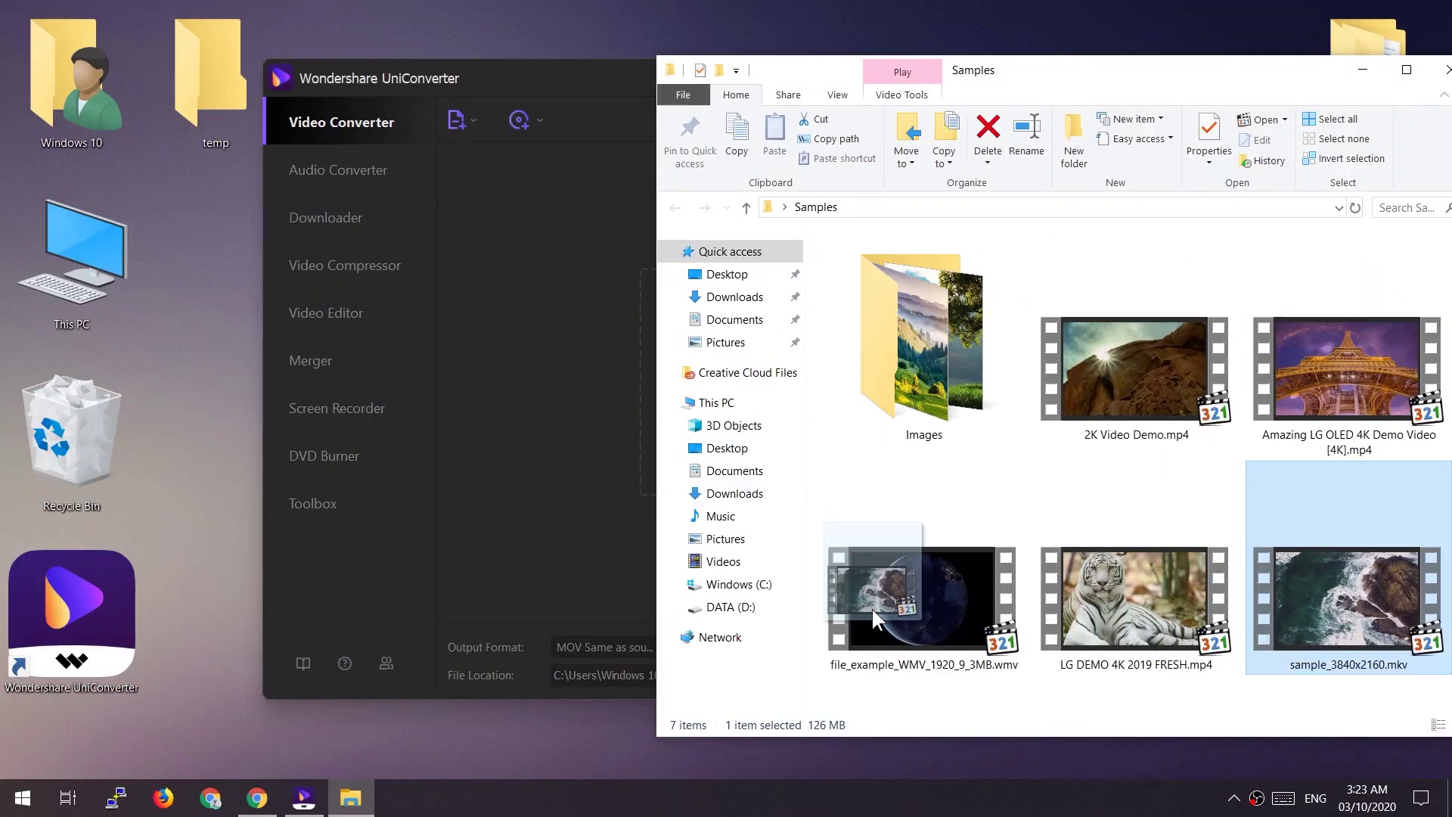
pyautogui.moveTo(872, 606); pyautogui.dragTo(609, 406)
pyautogui.moveTo(608, 406); pyautogui.dragTo(608, 406)
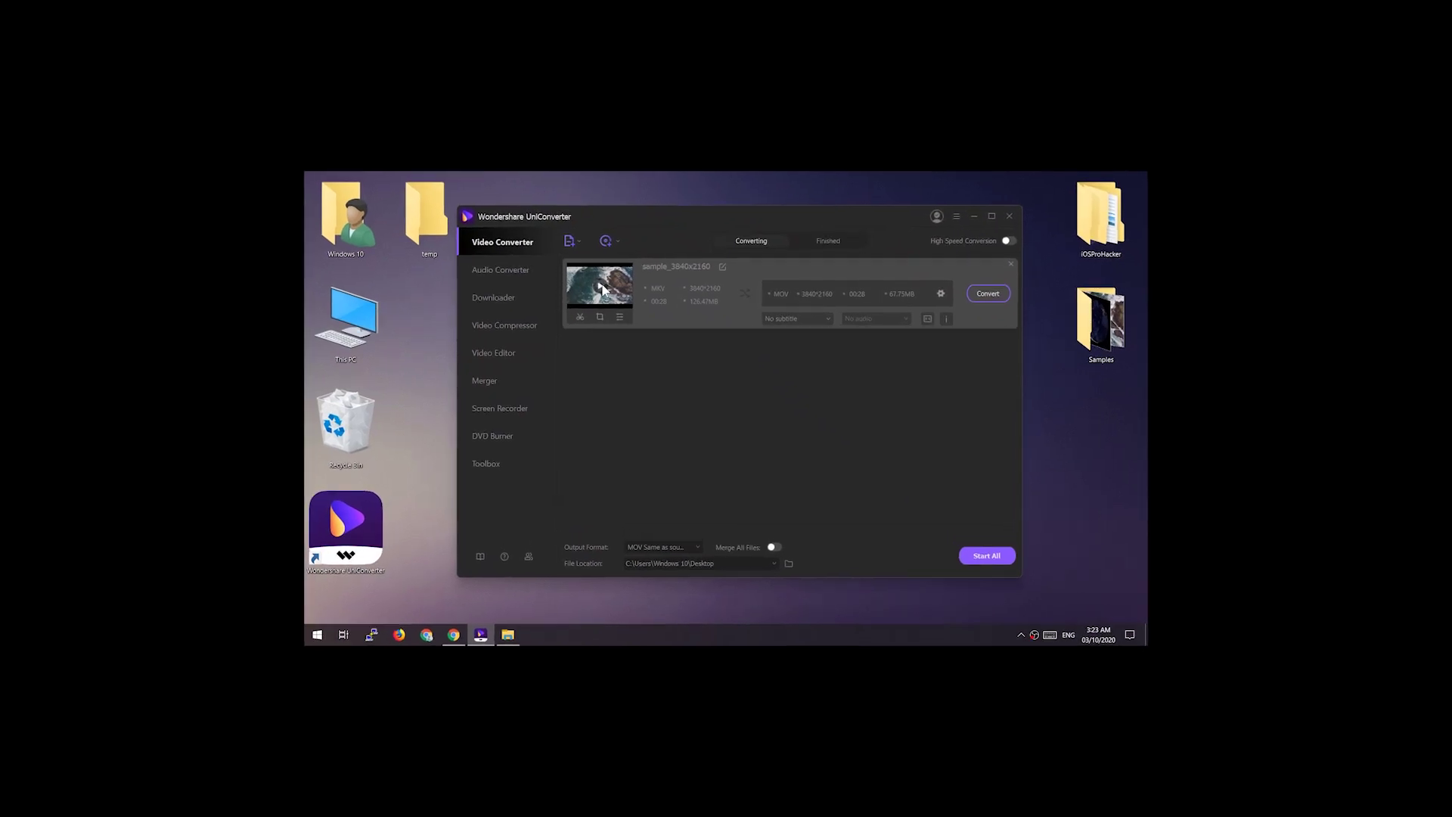
pyautogui.click(629, 298)
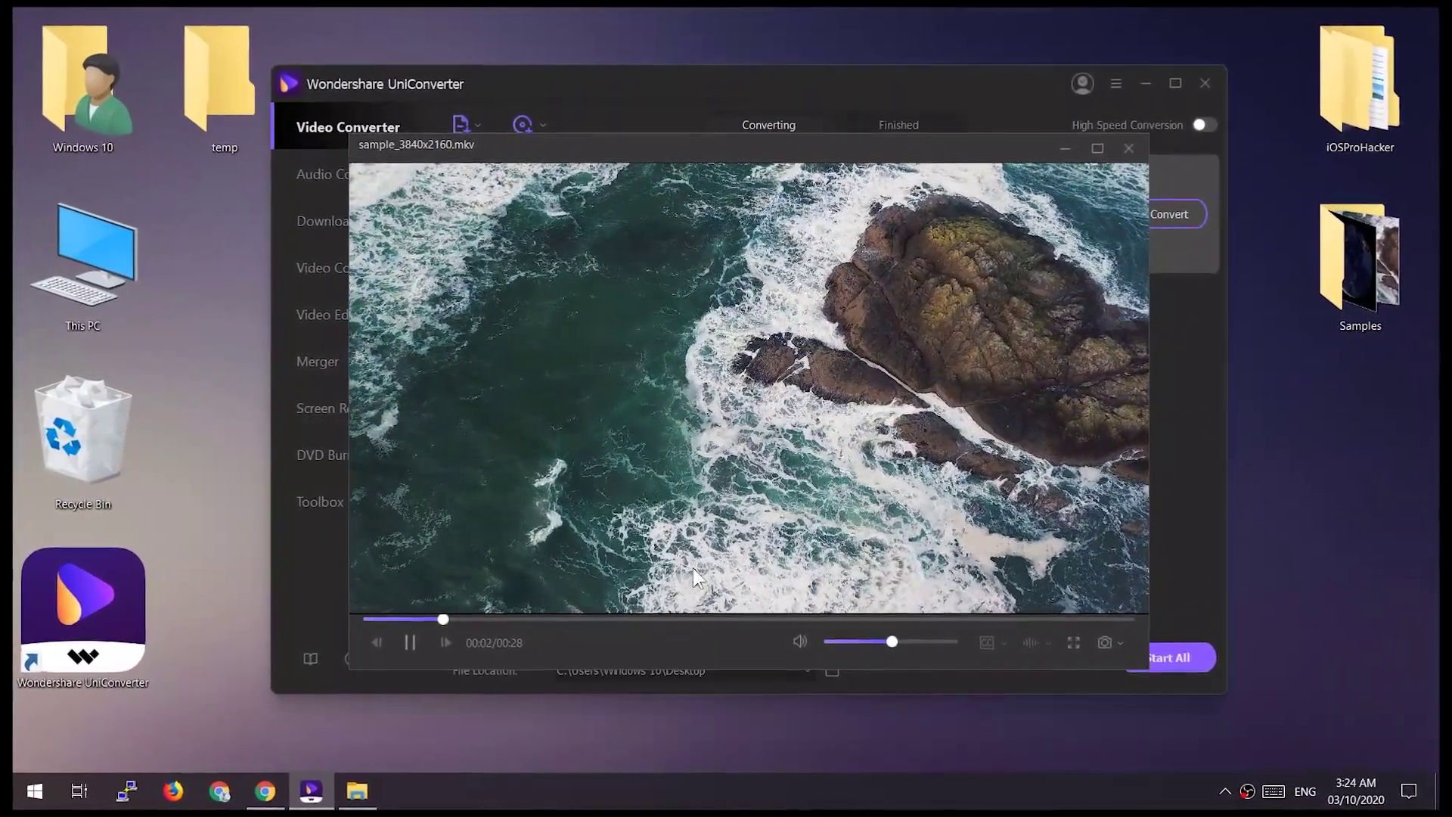
pyautogui.click(1130, 149)
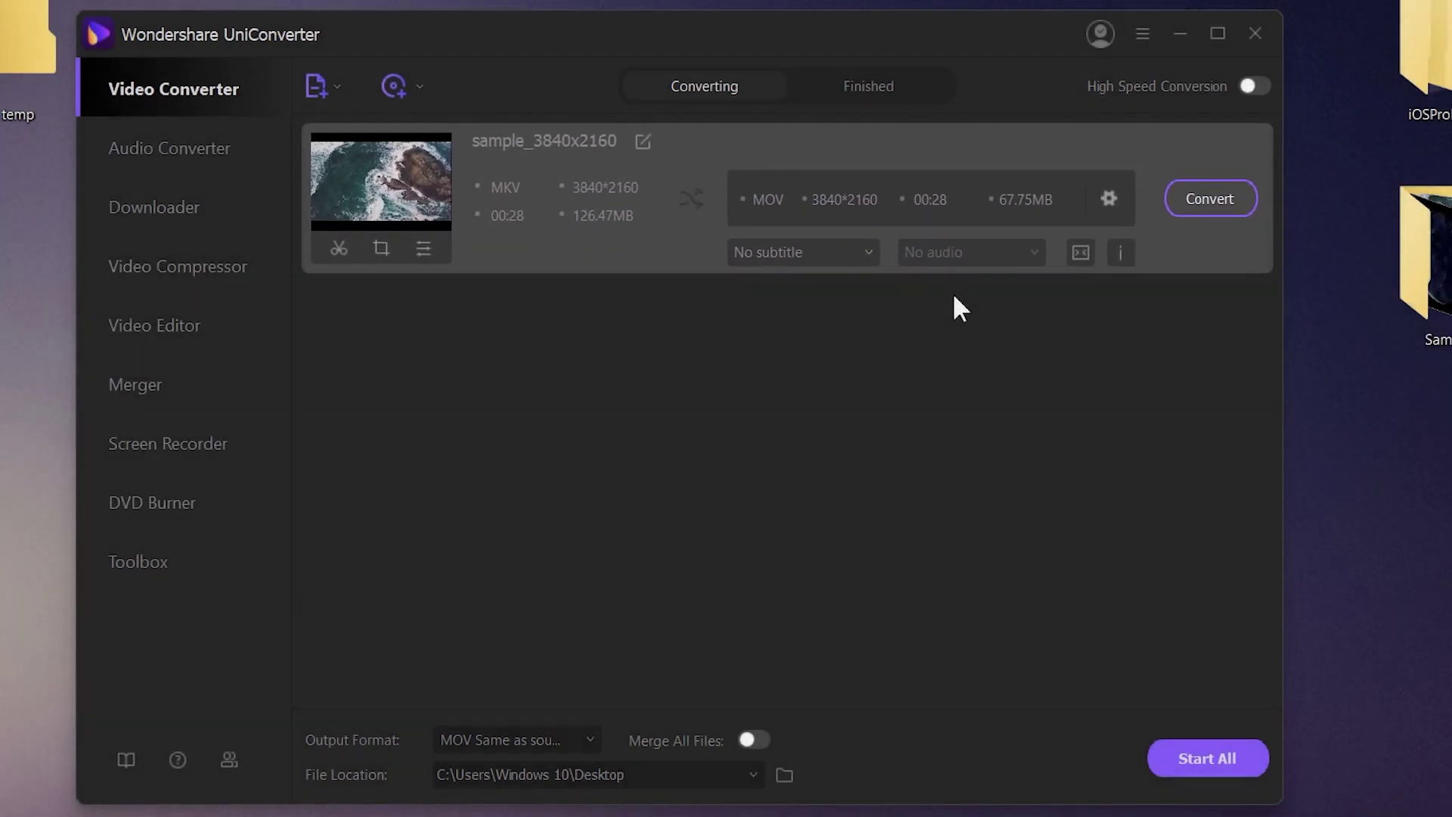
# - Open the clip's output format list, browse the Video and Audio tabs, and show the MP4 presets
pyautogui.click(1109, 200)
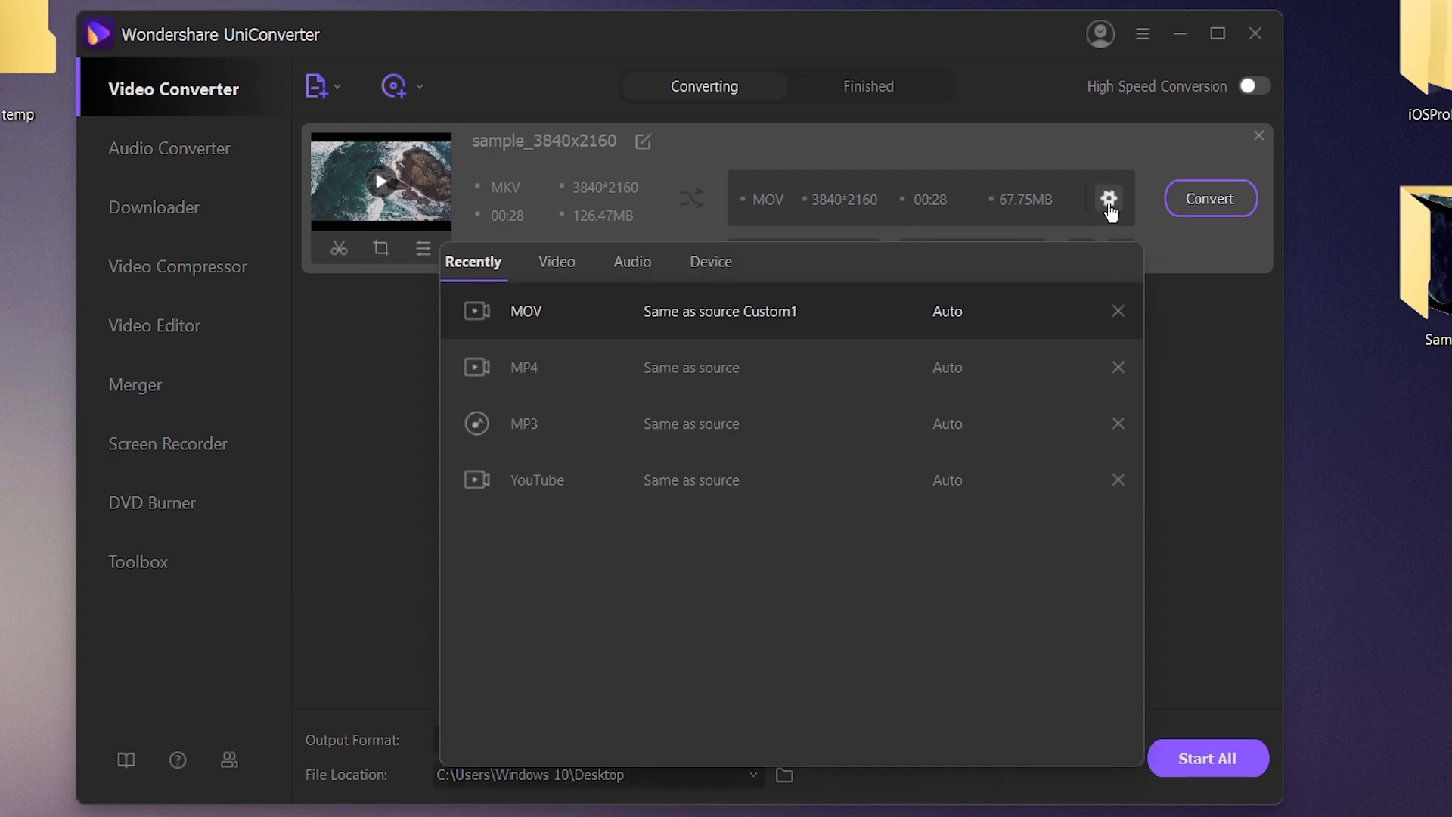
pyautogui.click(557, 271)
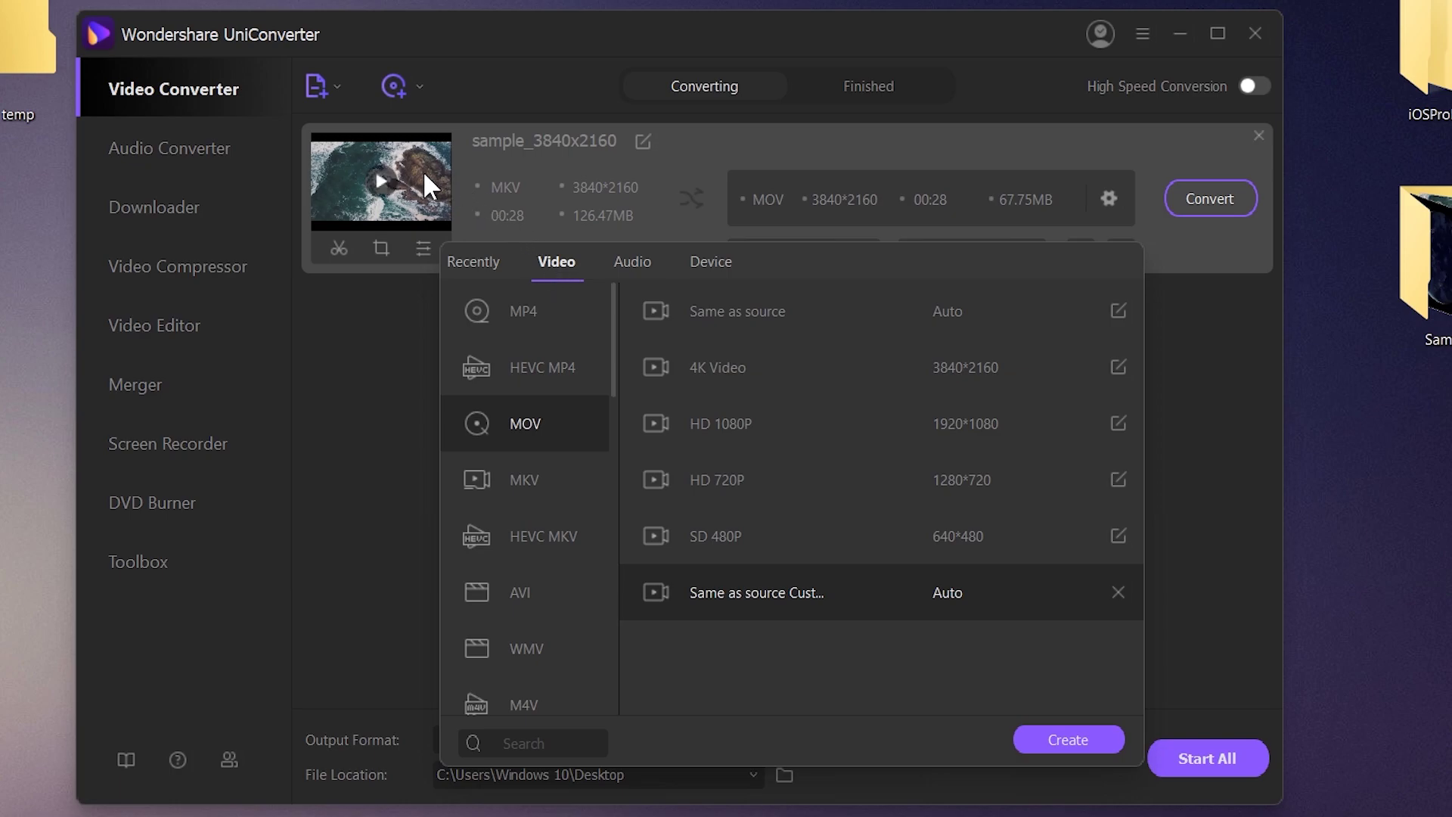
pyautogui.click(621, 272)
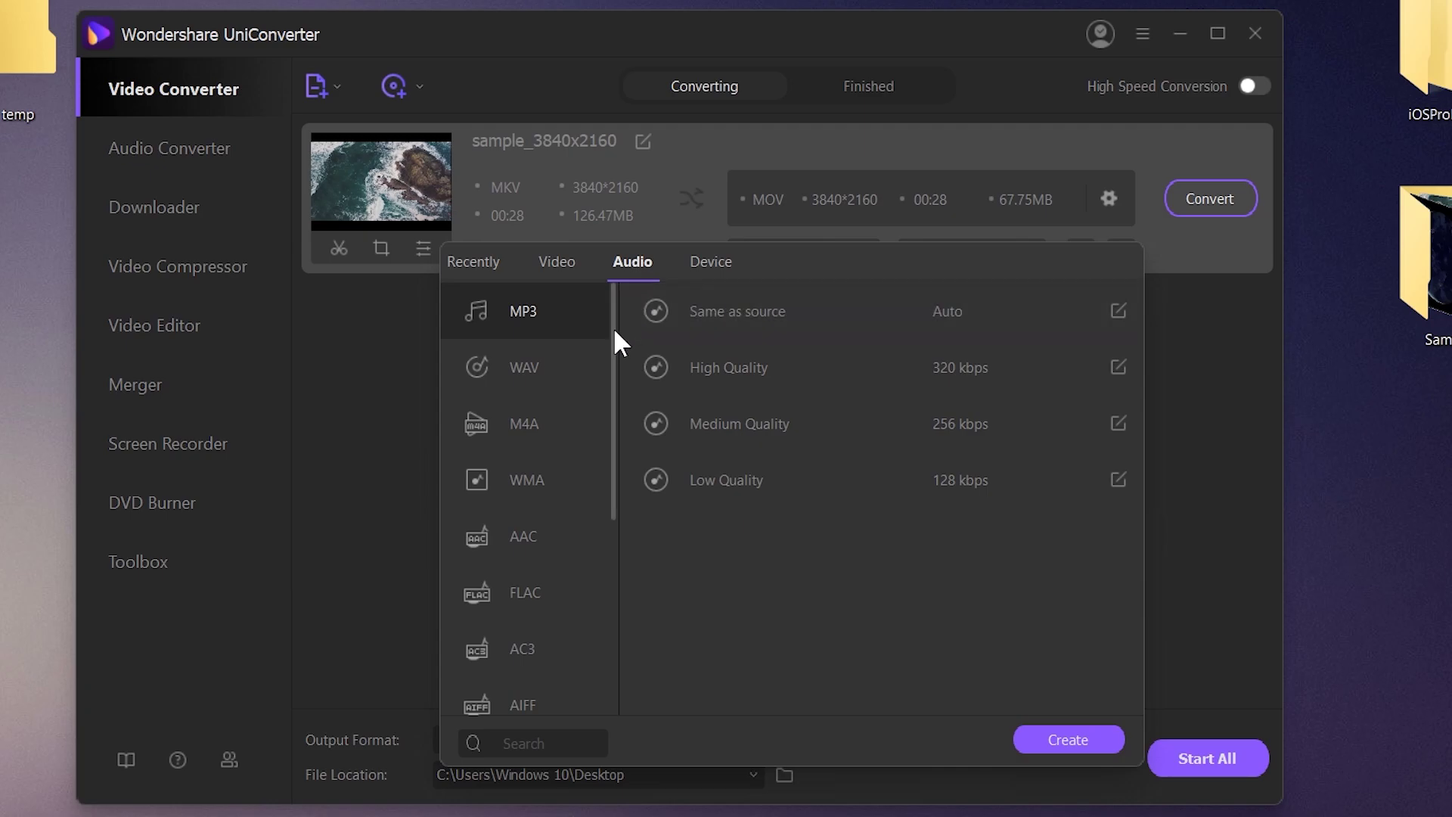
pyautogui.click(569, 258)
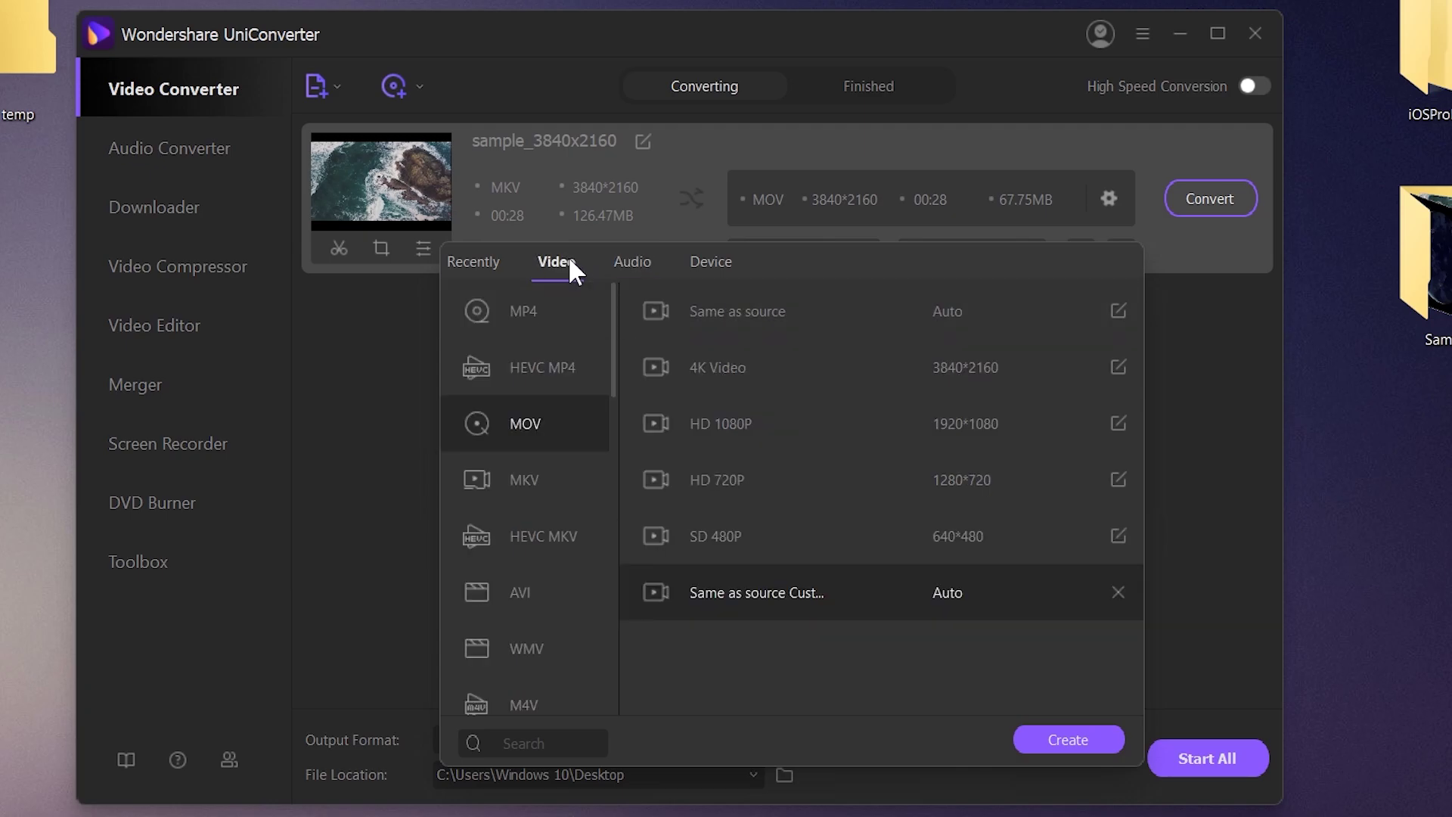
pyautogui.click(560, 309)
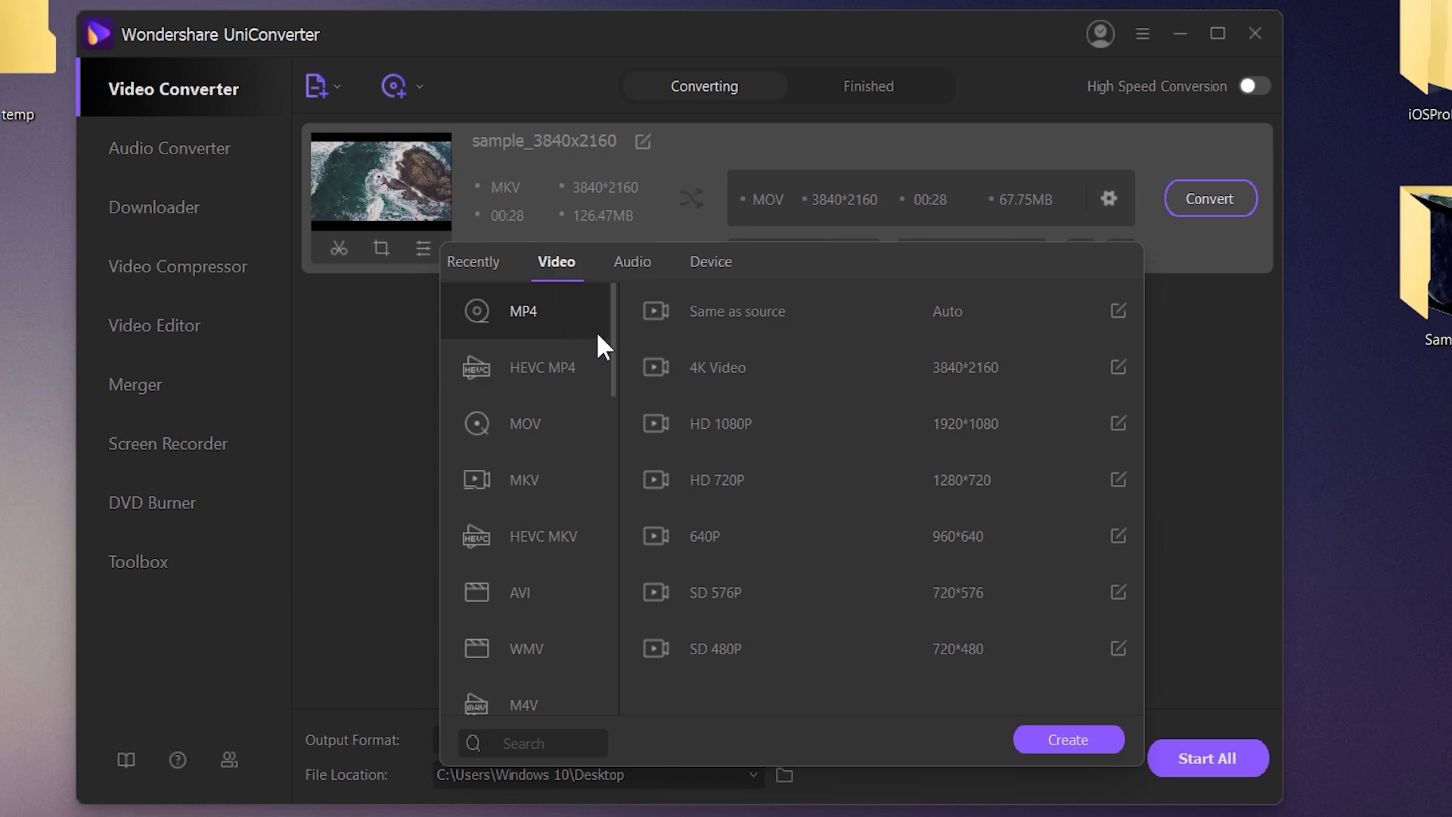
# - Scroll through the MP4 presets, then search the format list for 'mp4'
pyautogui.scroll(-3, 522, 419)
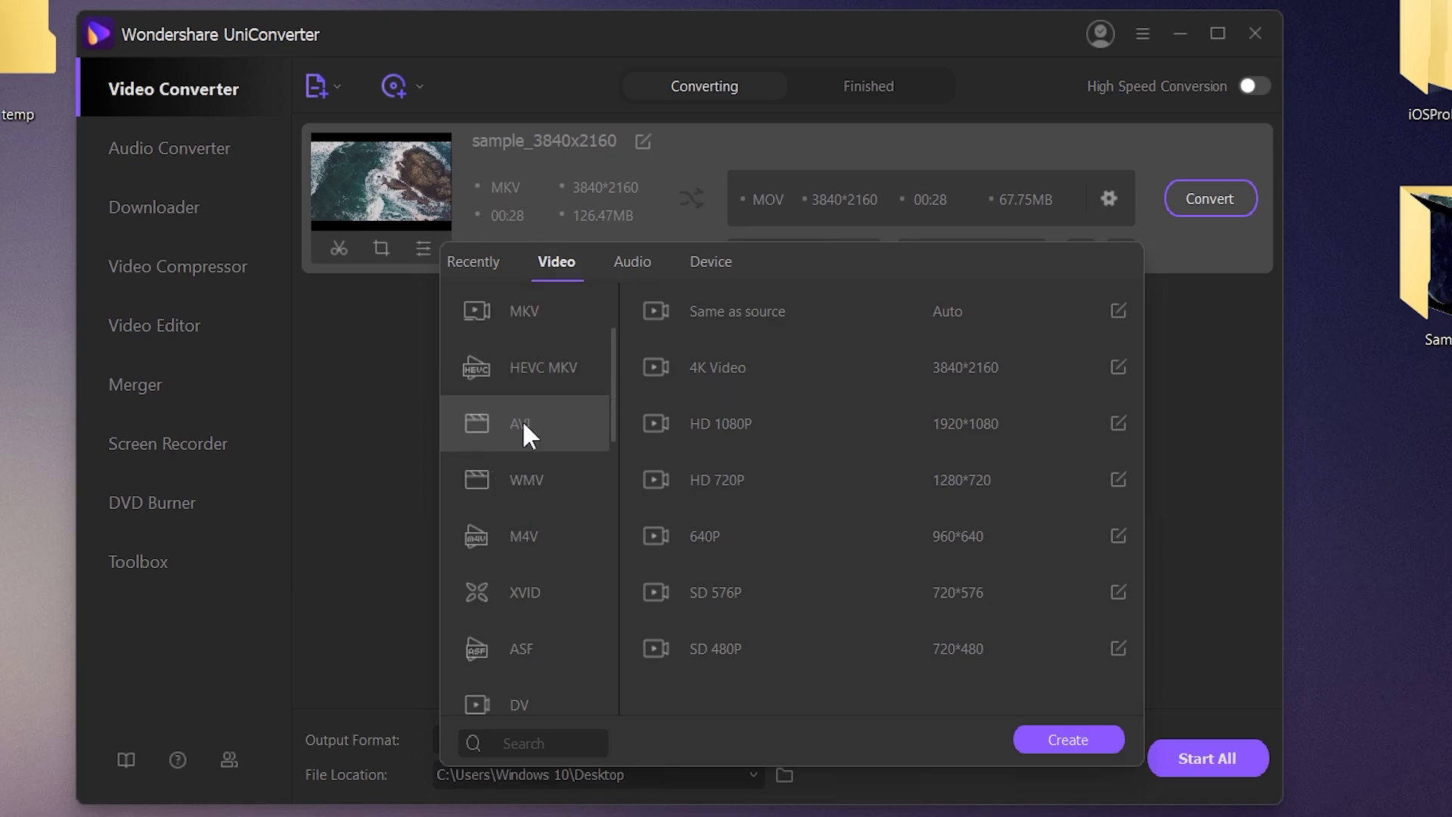
pyautogui.scroll(3, 522, 420)
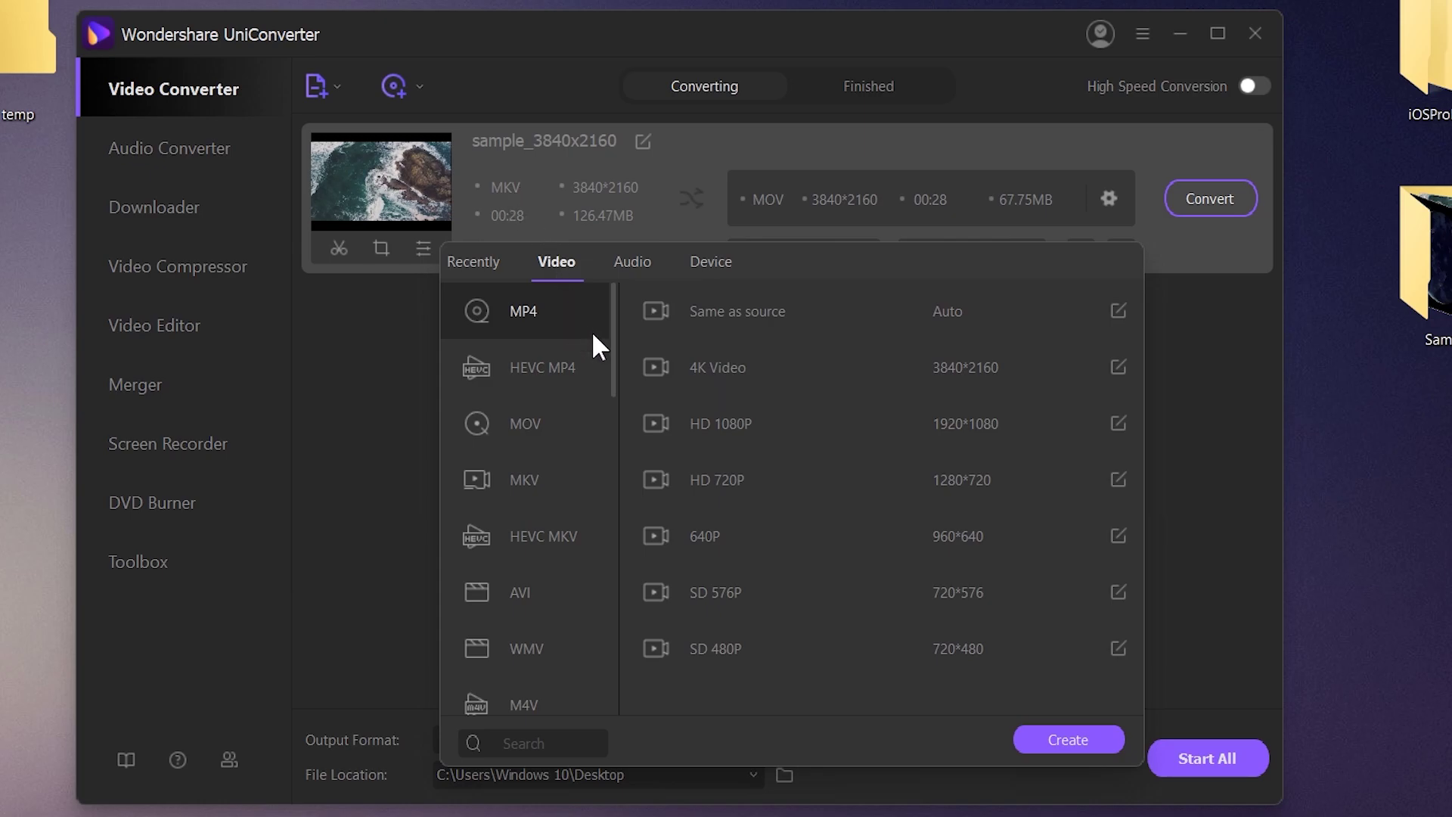
pyautogui.scroll(-3, 530, 379)
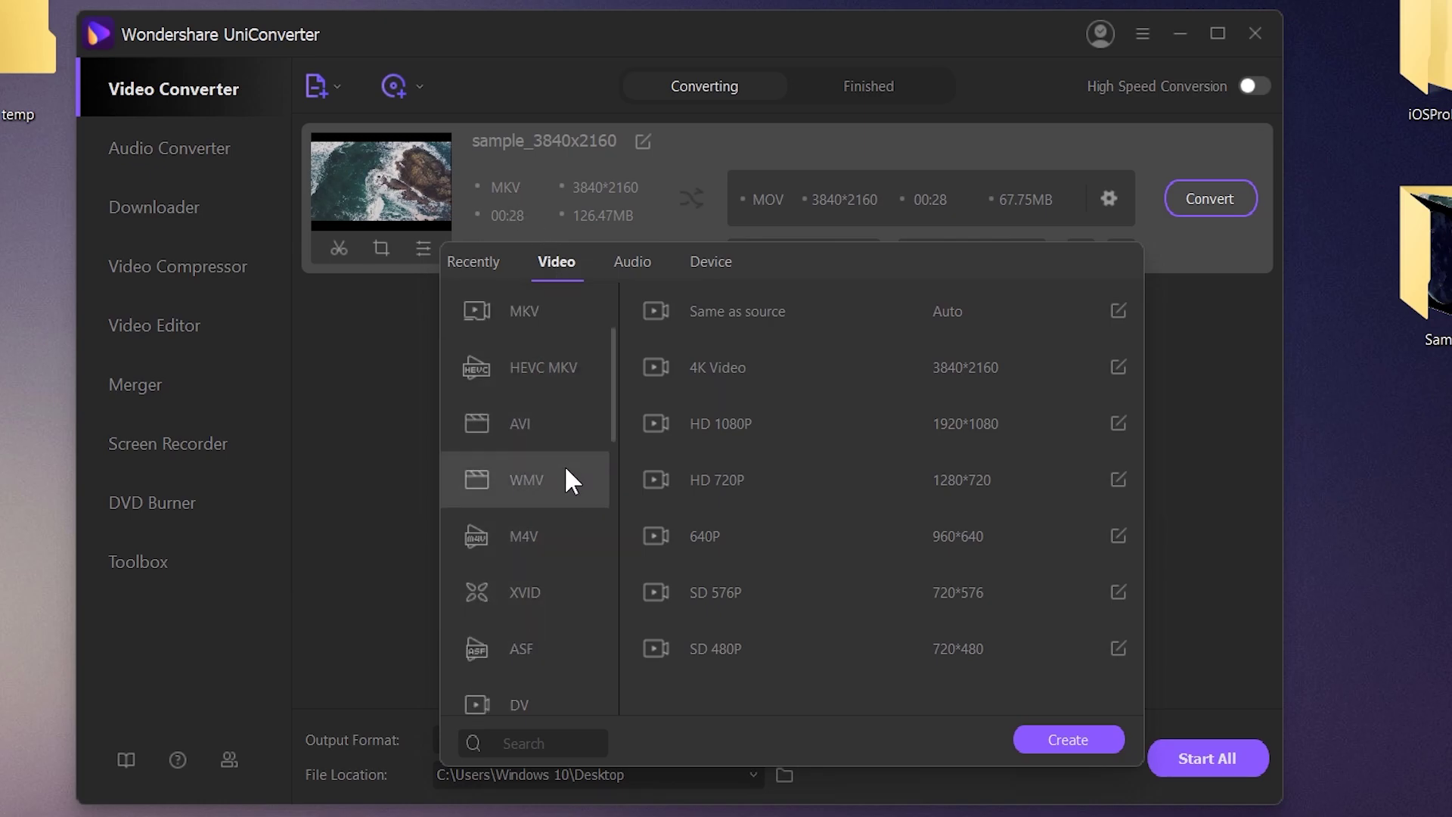
pyautogui.moveTo(611, 389); pyautogui.dragTo(620, 669)
pyautogui.scroll(-1, 587, 433)
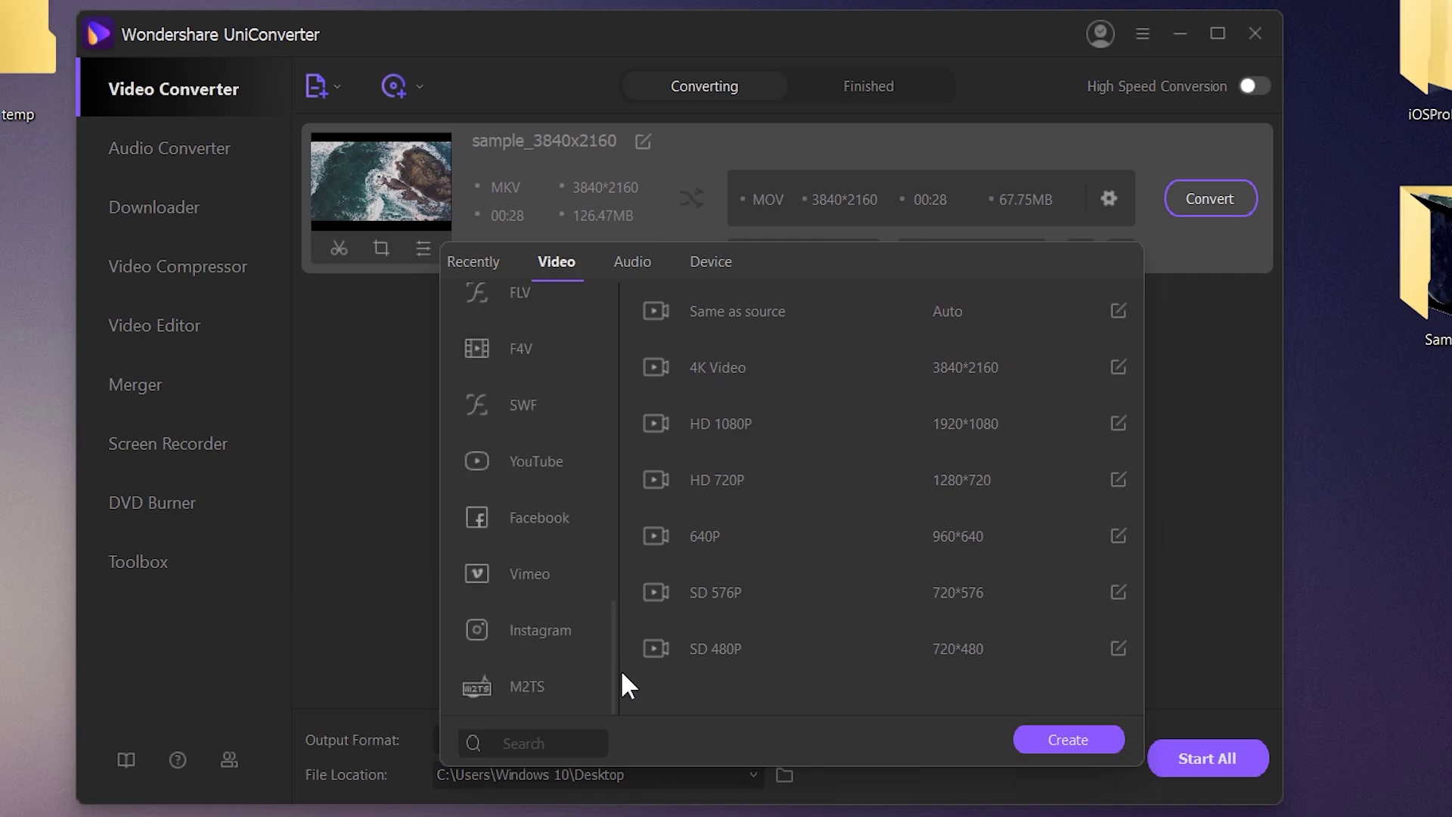
pyautogui.click(551, 743)
pyautogui.write('mp4')
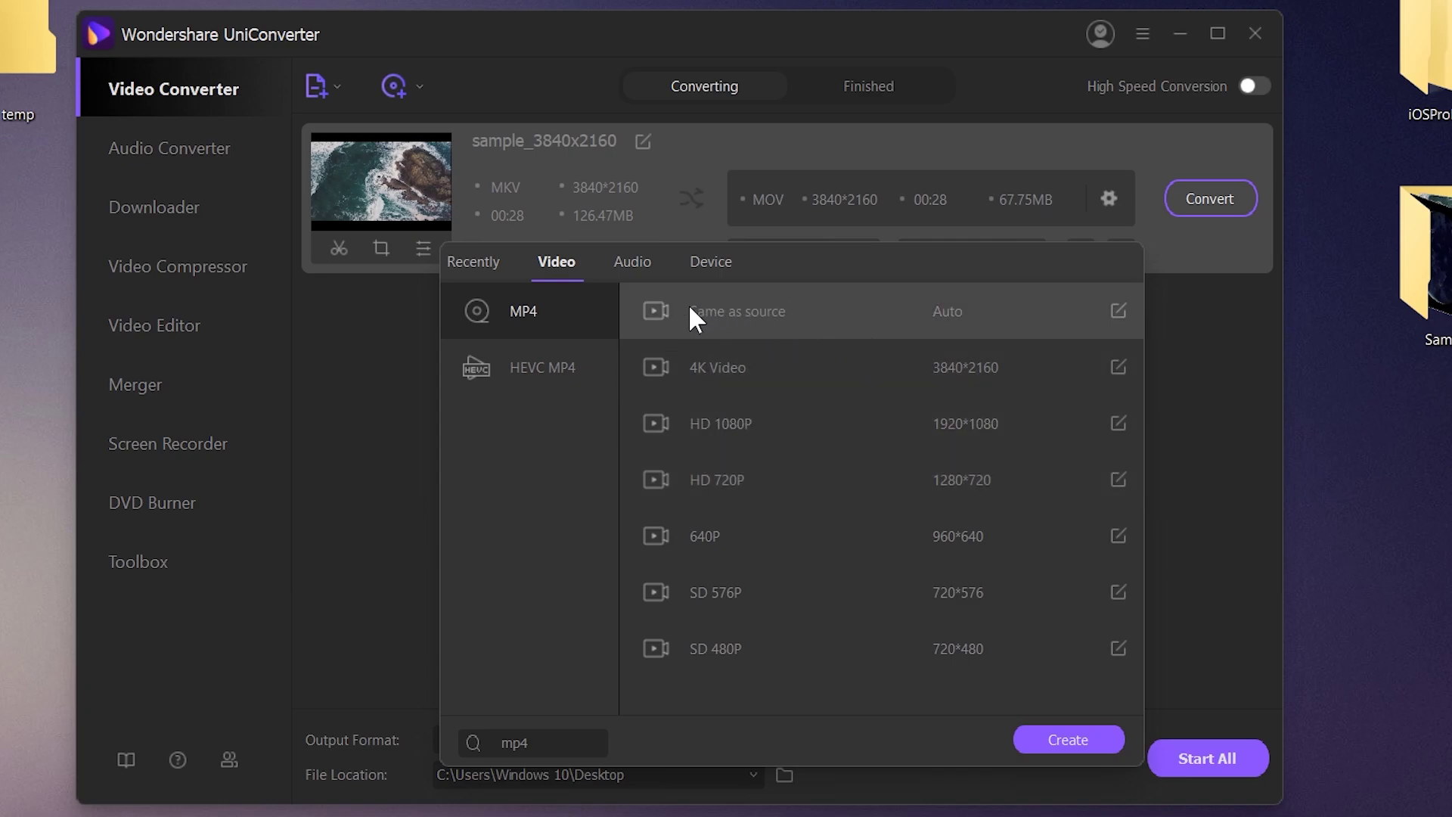
# - Set the clip's output to MP4 Same as source and reopen the video format list
pyautogui.click(809, 320)
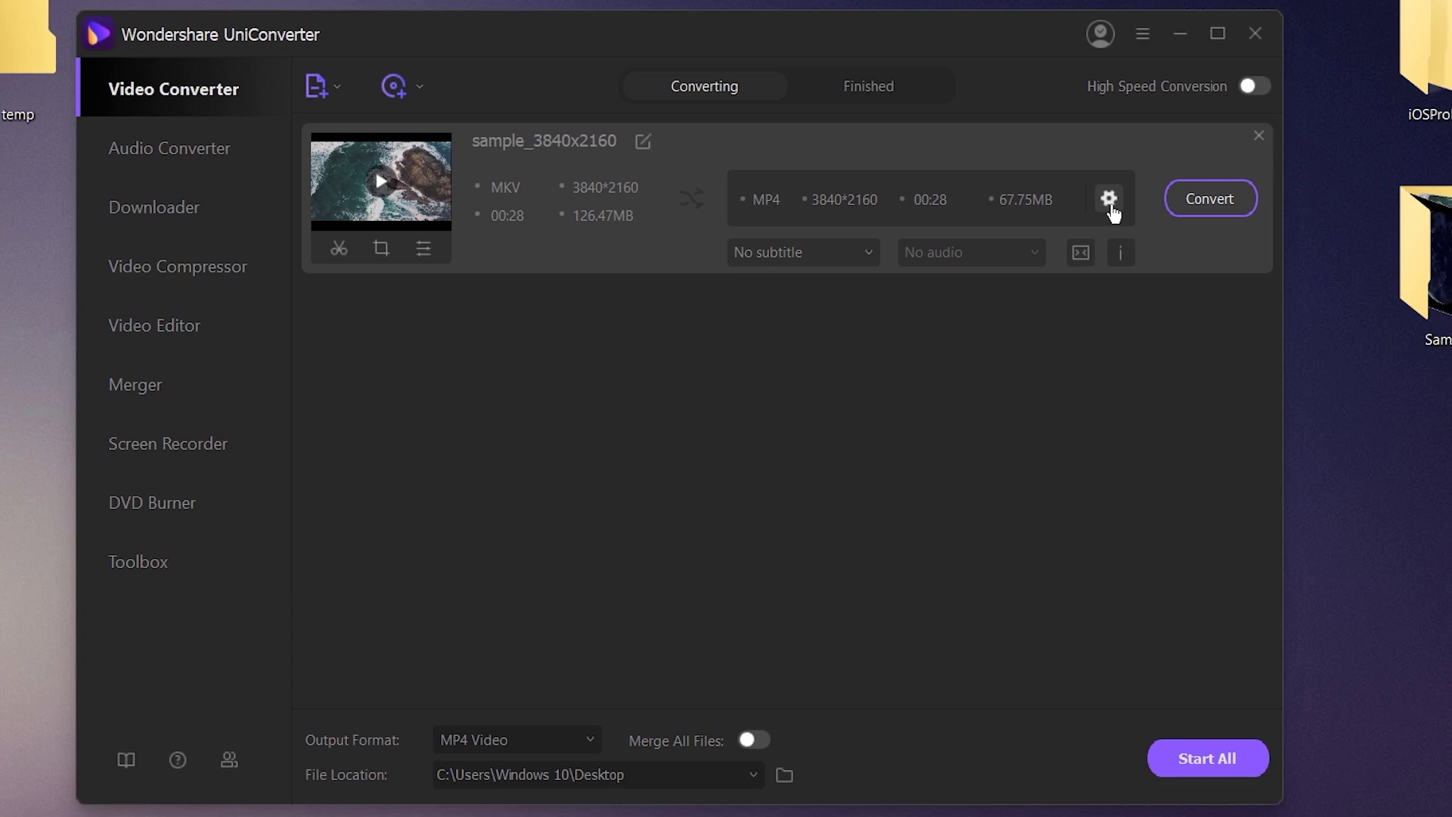
pyautogui.click(1109, 199)
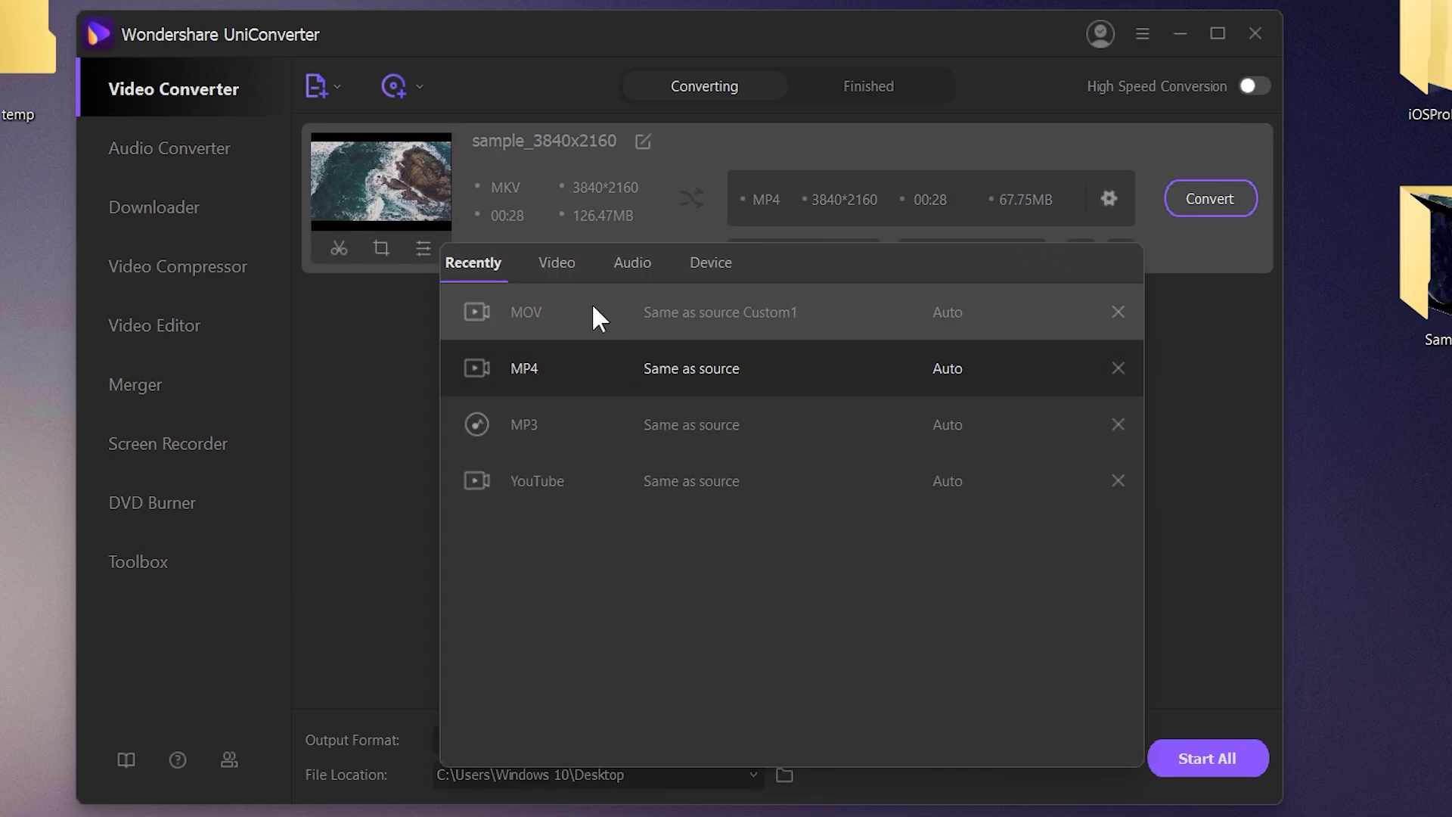
pyautogui.click(565, 267)
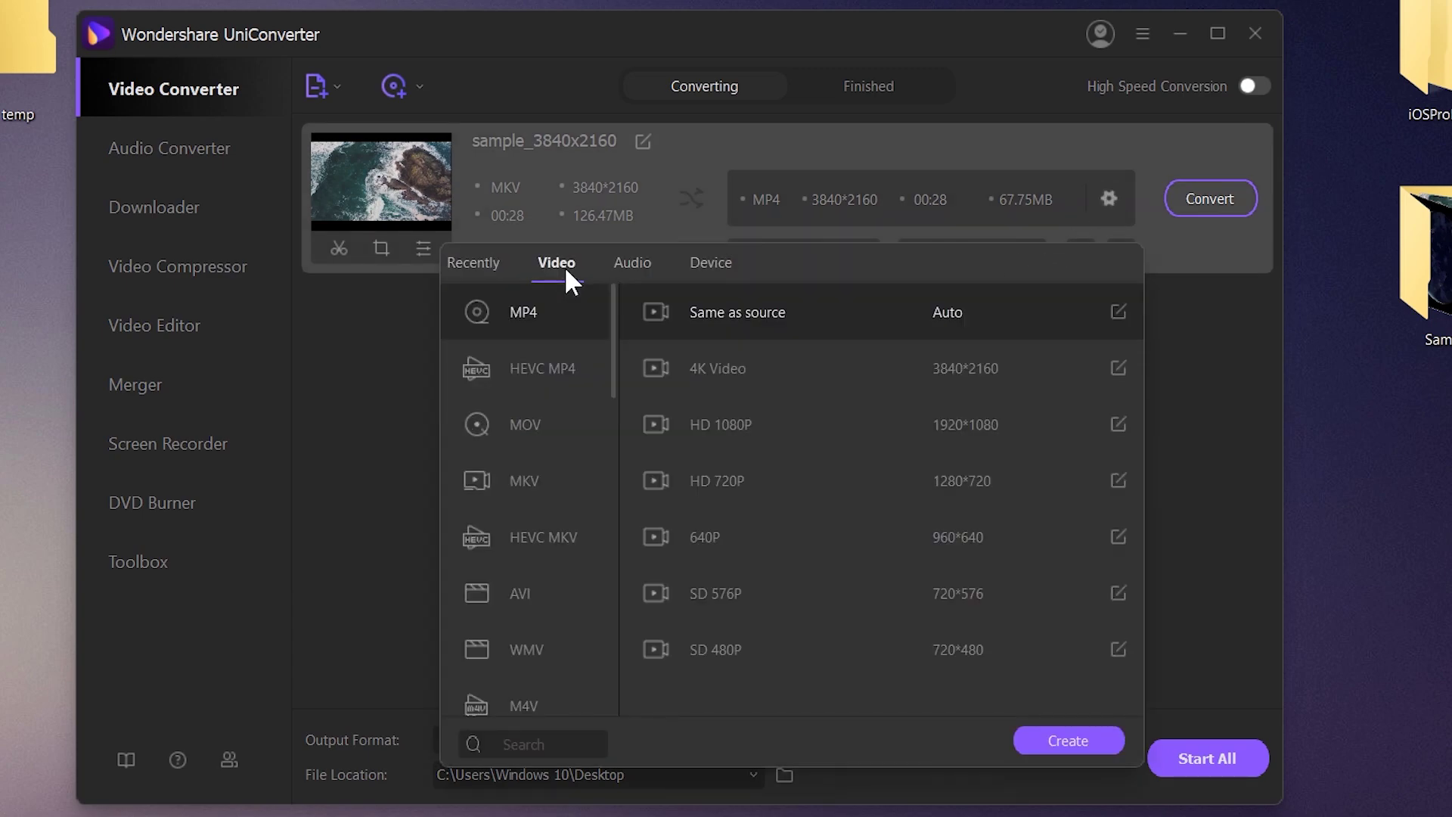
# - Inspect the Same as source preset's Encoder, Resolution and Bitrate options, then cancel without changes
pyautogui.click(1117, 310)
pyautogui.moveTo(868, 236); pyautogui.dragTo(851, 263)
pyautogui.click(737, 422)
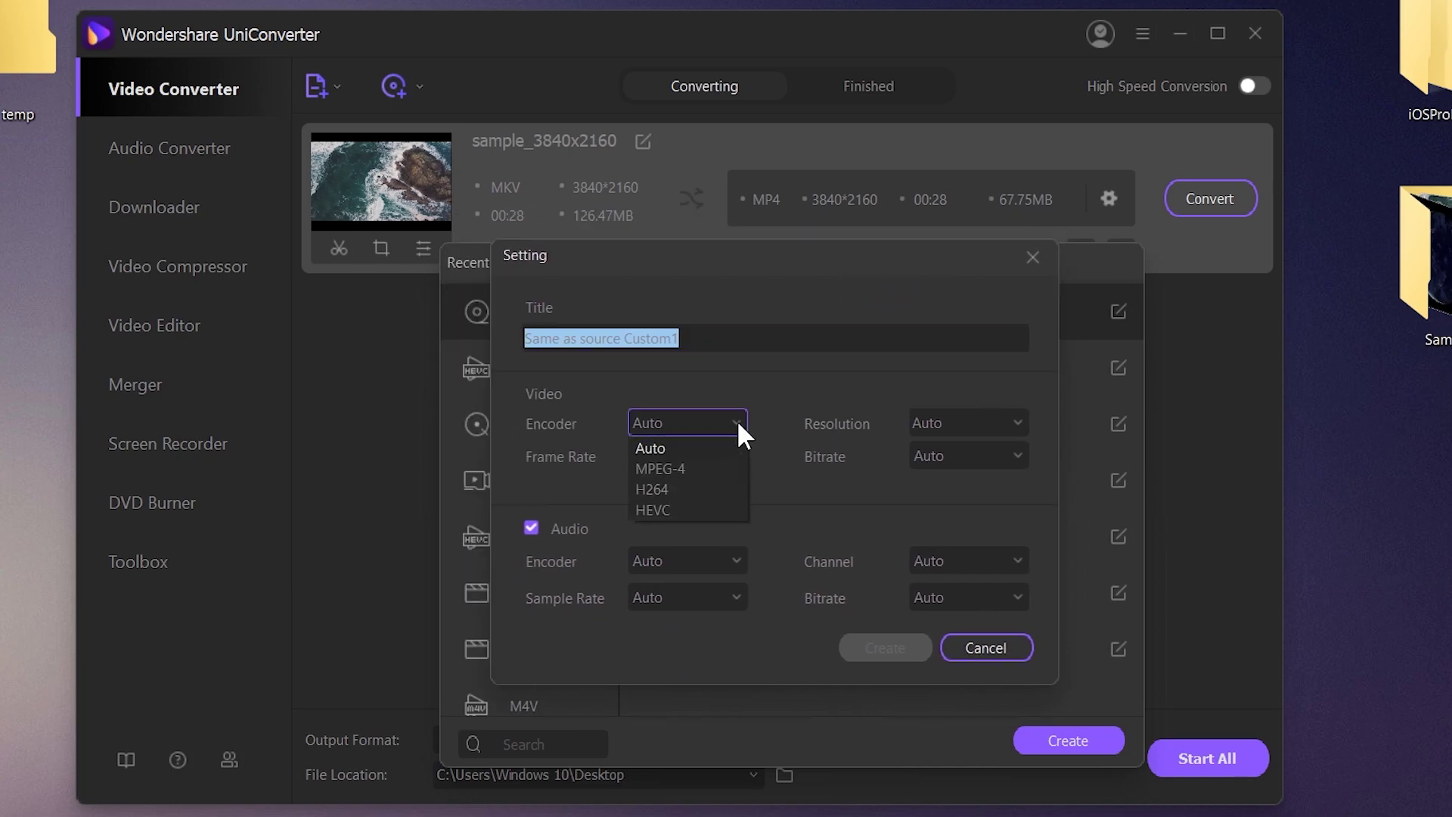
pyautogui.click(737, 422)
pyautogui.click(1018, 423)
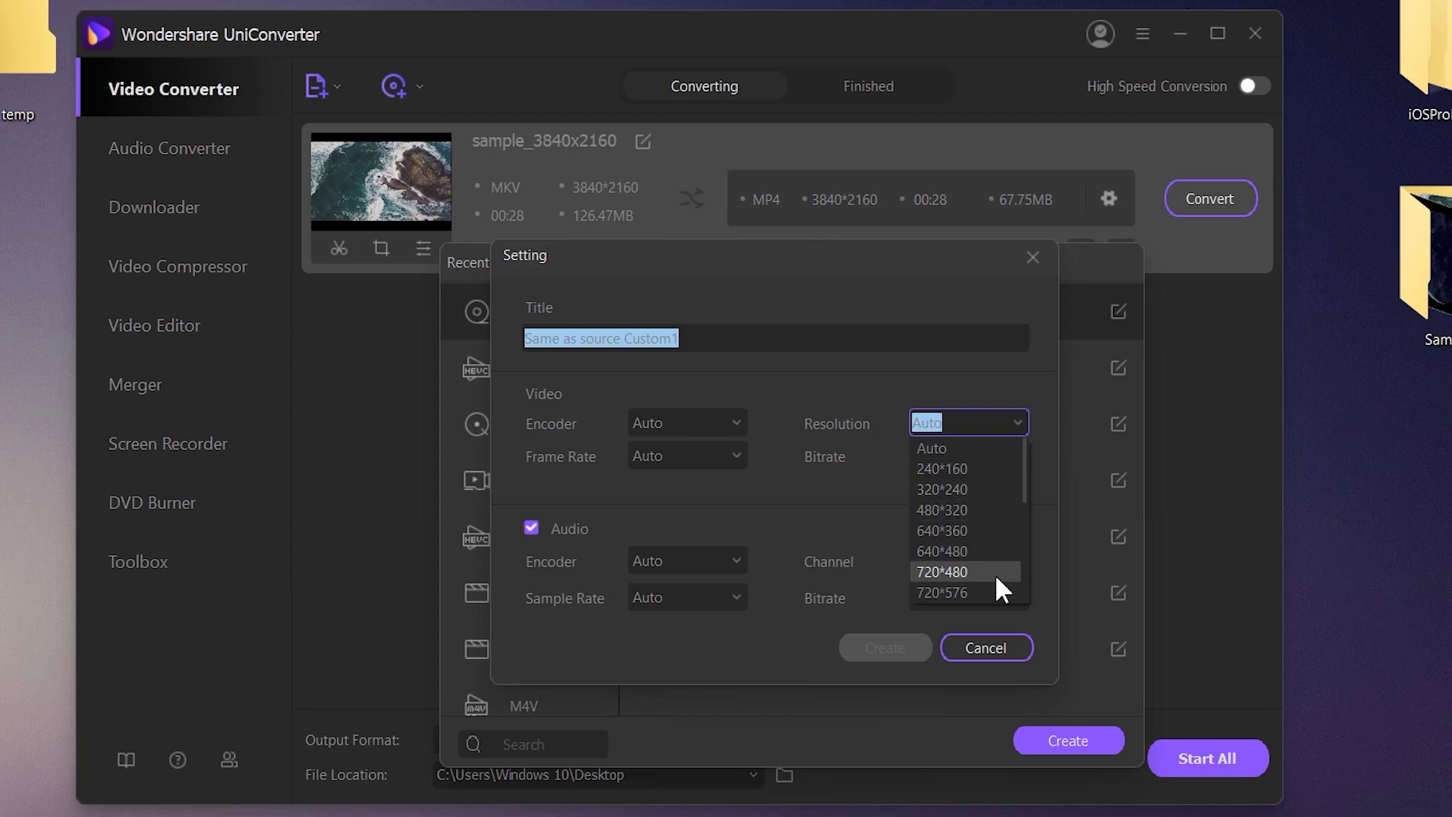
pyautogui.press('Escape')
pyautogui.click(1011, 461)
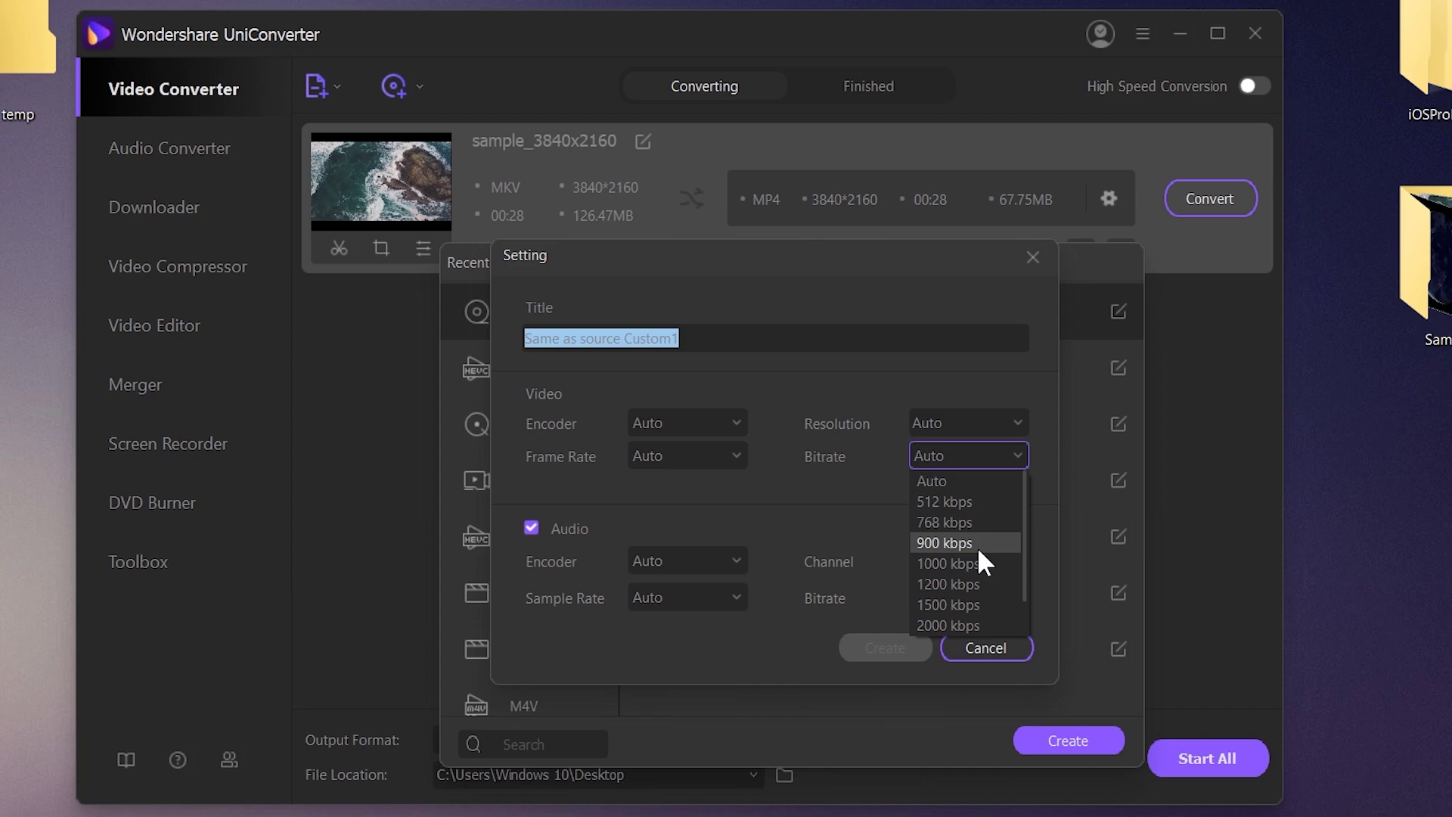
pyautogui.moveTo(1026, 494); pyautogui.dragTo(1029, 531)
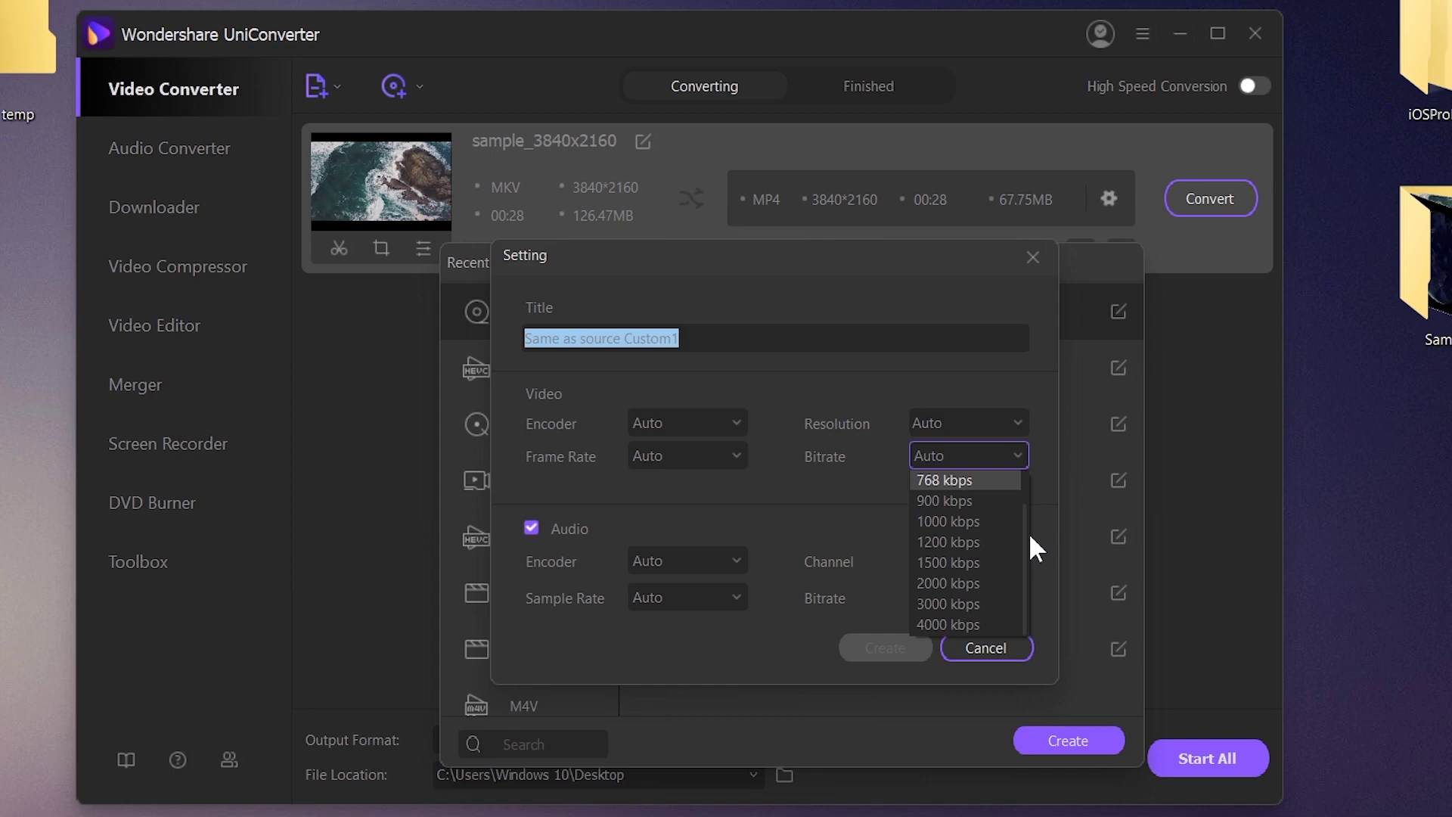
pyautogui.click(1043, 541)
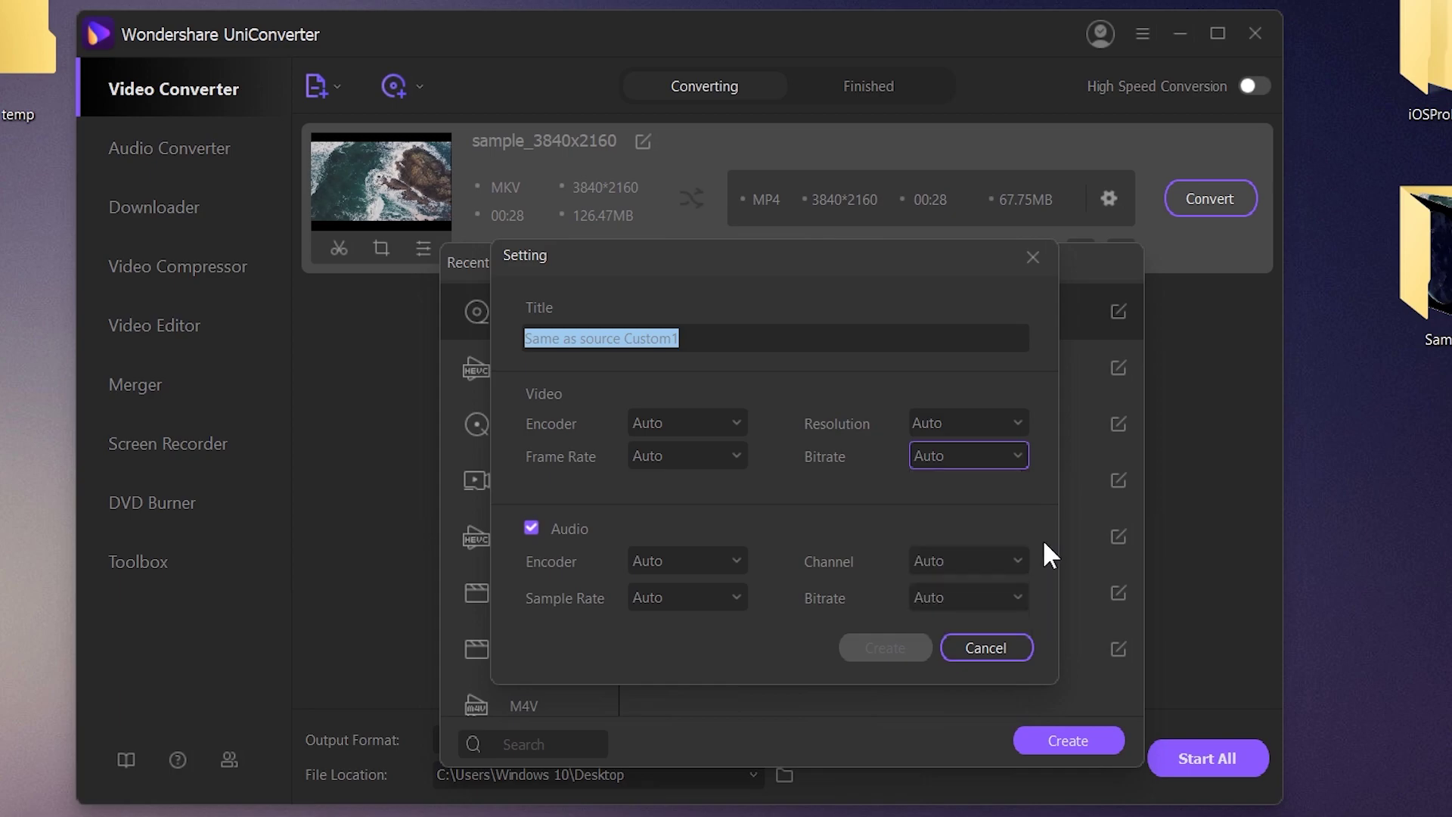
pyautogui.click(1008, 647)
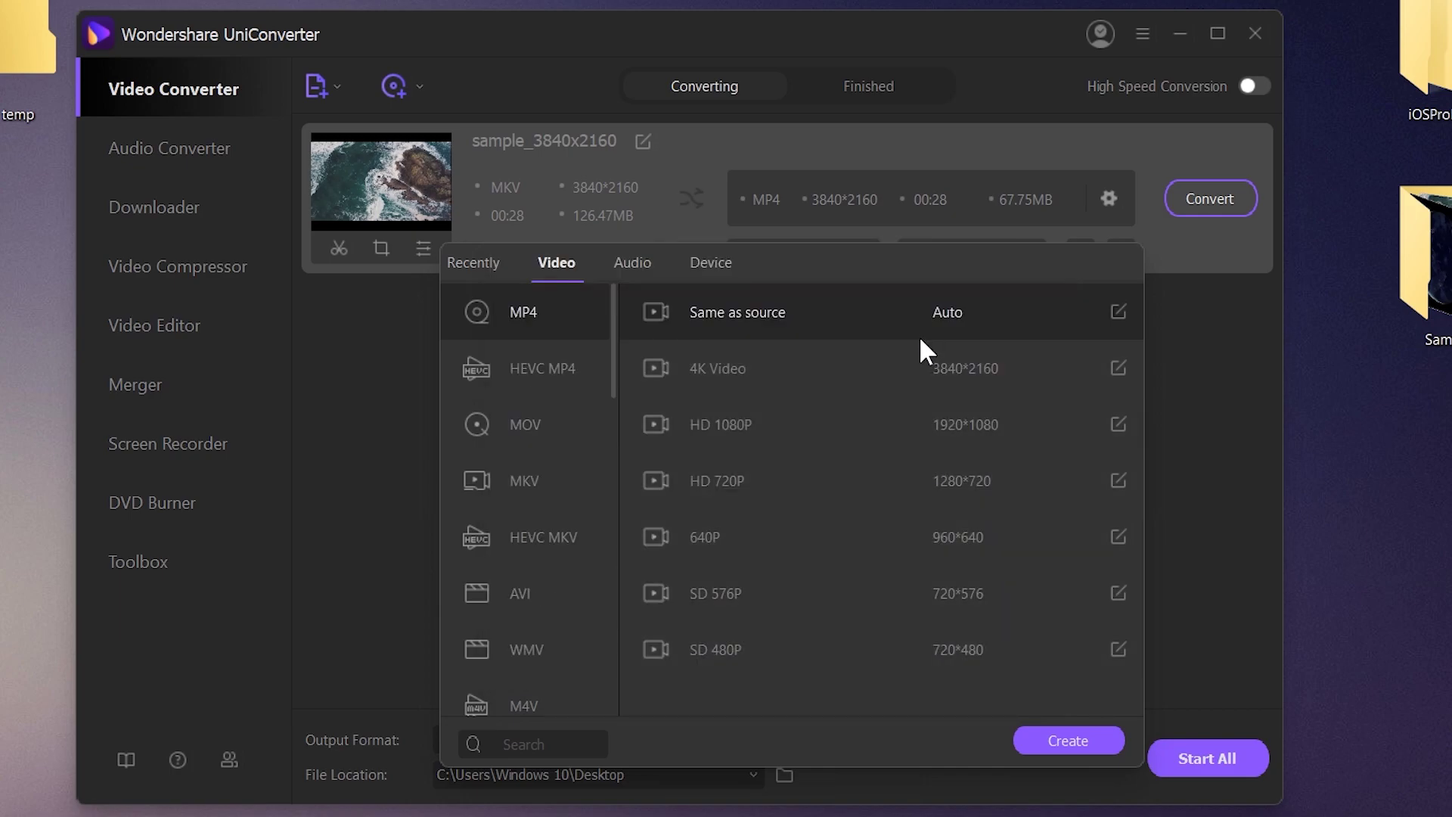
# - Keep MP4 as the output, start converting the 4K clip, and check the Desktop output folder
pyautogui.click(847, 330)
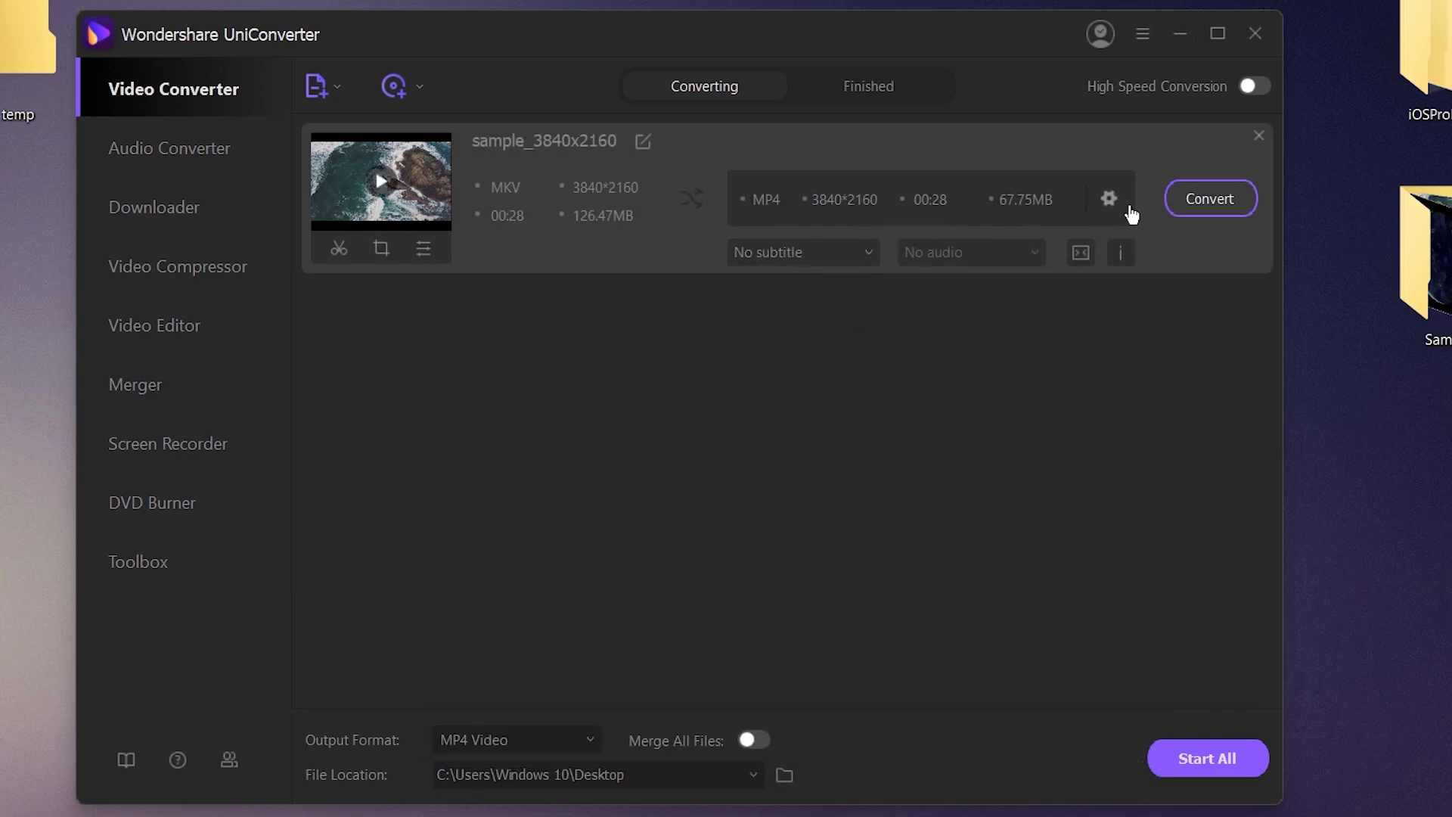
pyautogui.click(1219, 209)
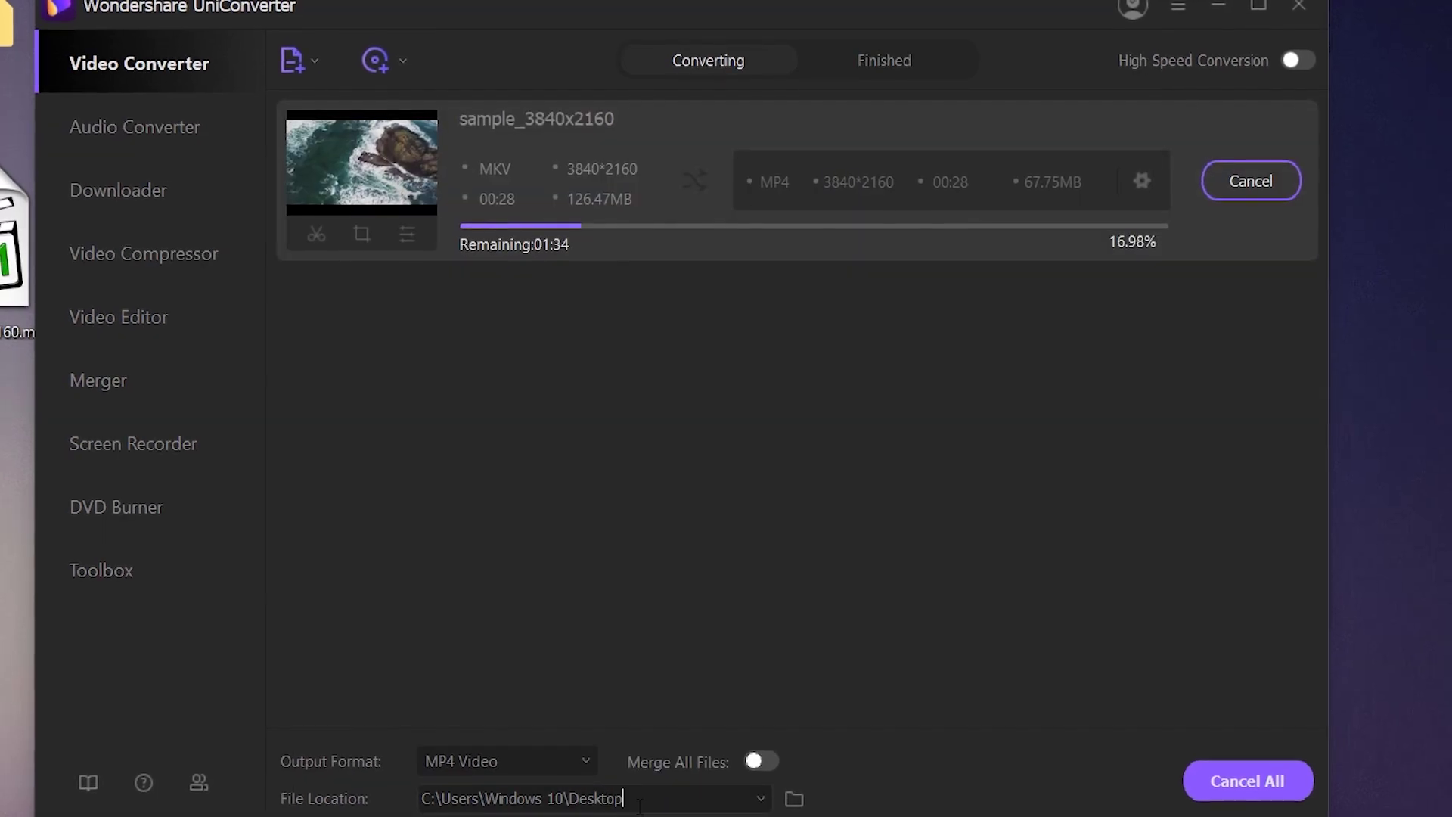
pyautogui.click(791, 788)
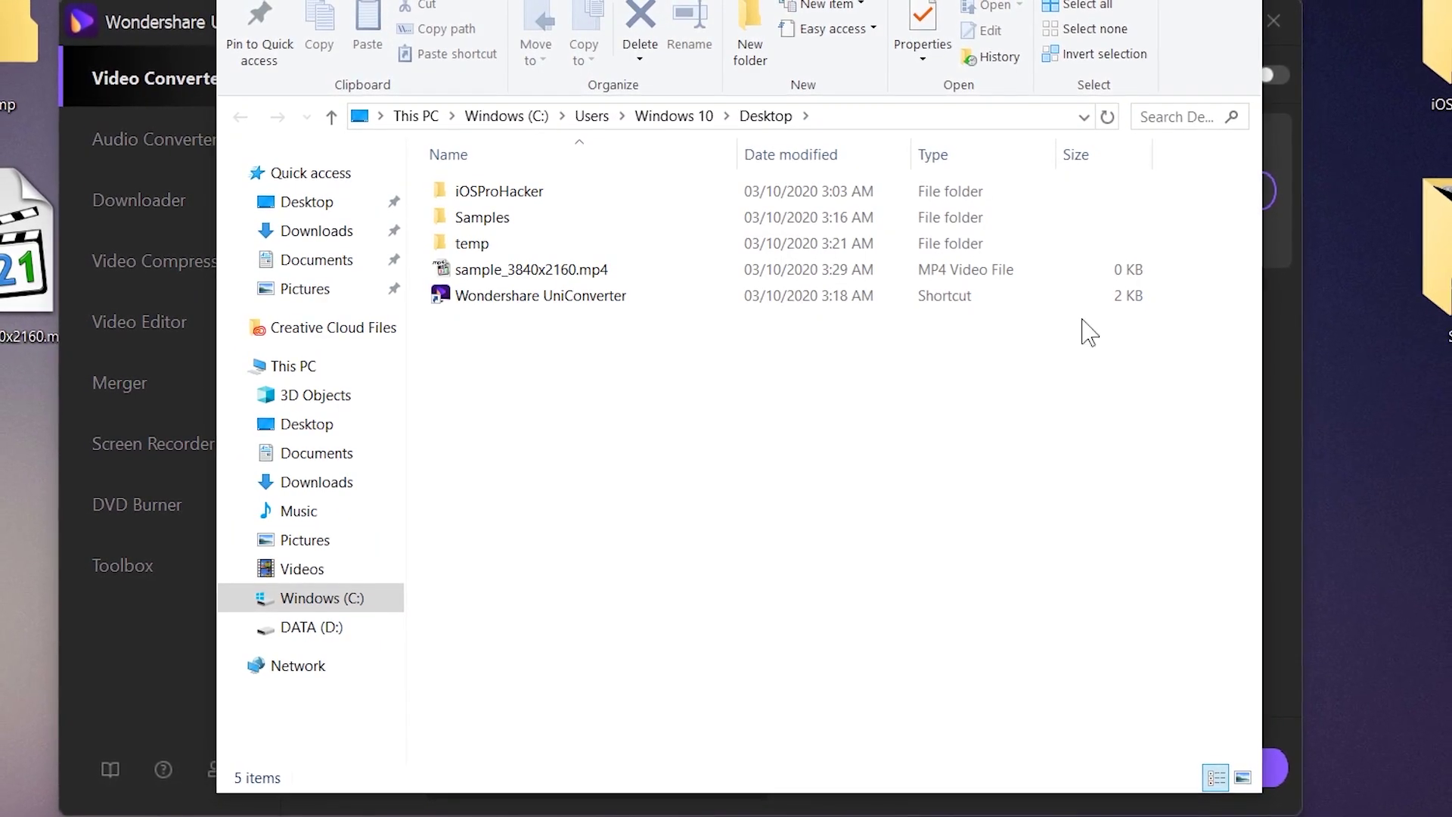
pyautogui.click(590, 809)
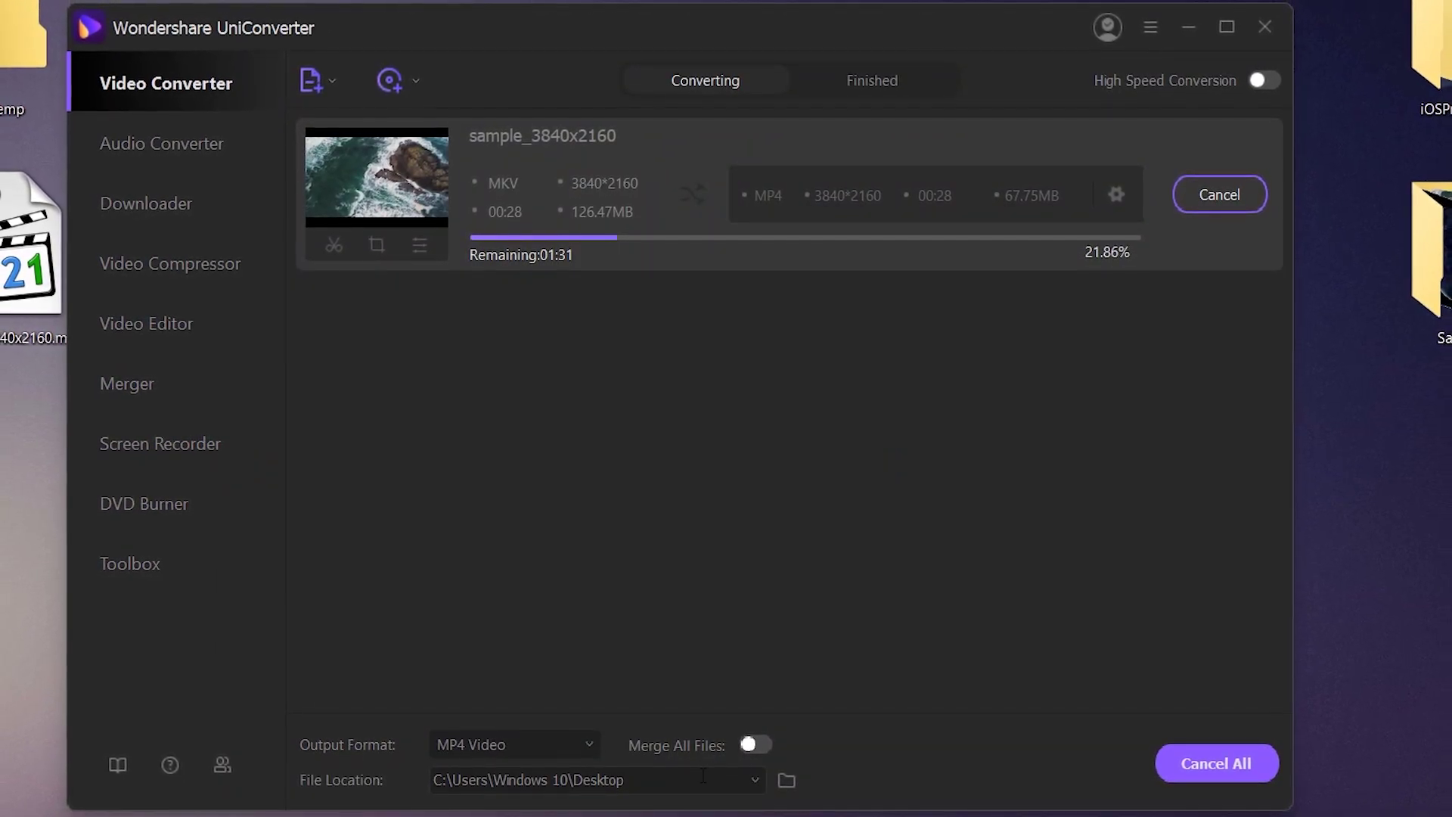
# - Review the save-location list and Browse dialog, leaving the Desktop output location unchanged
pyautogui.doubleClick(735, 782)
pyautogui.click(735, 782)
pyautogui.click(749, 777)
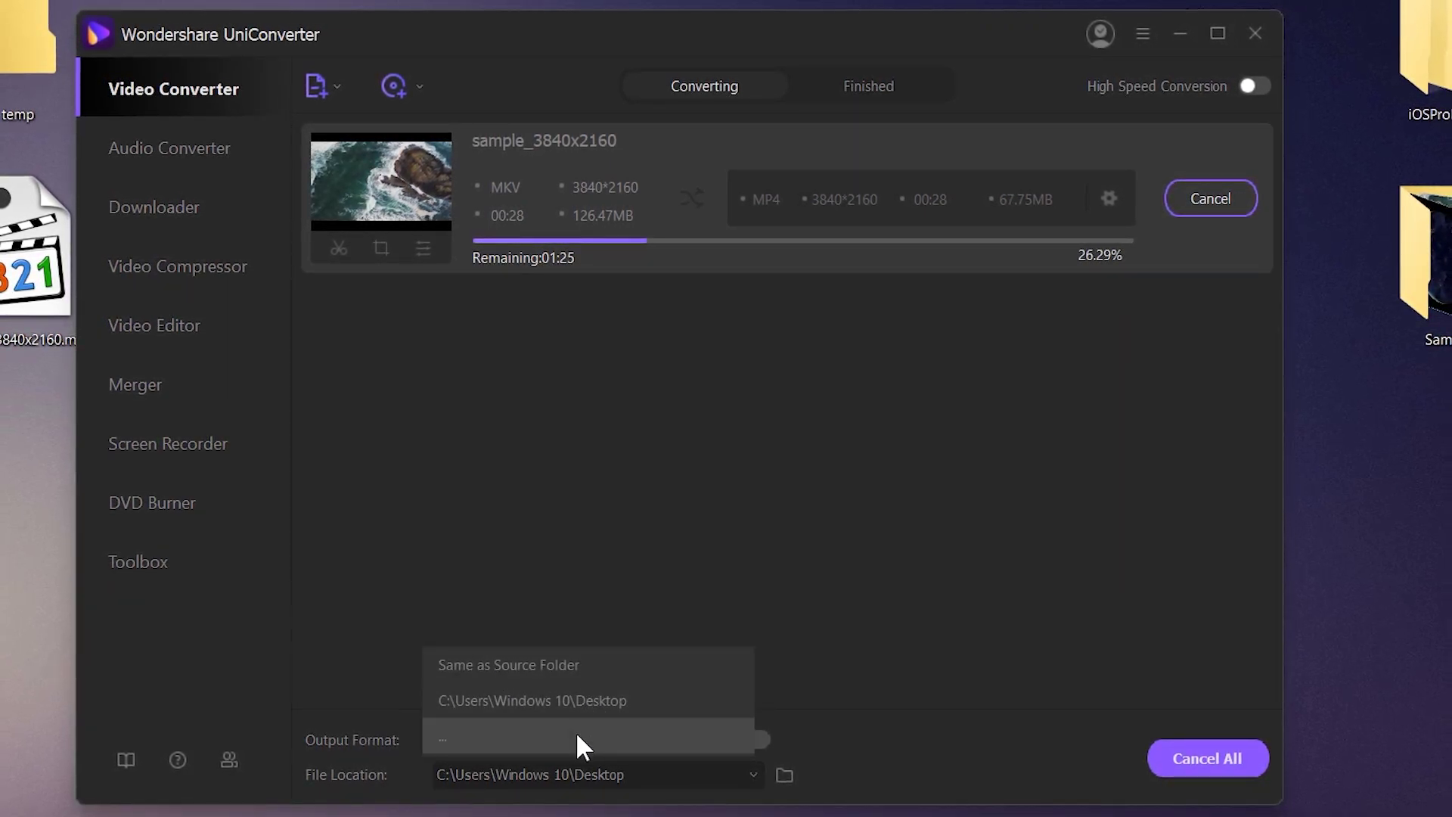
pyautogui.click(575, 736)
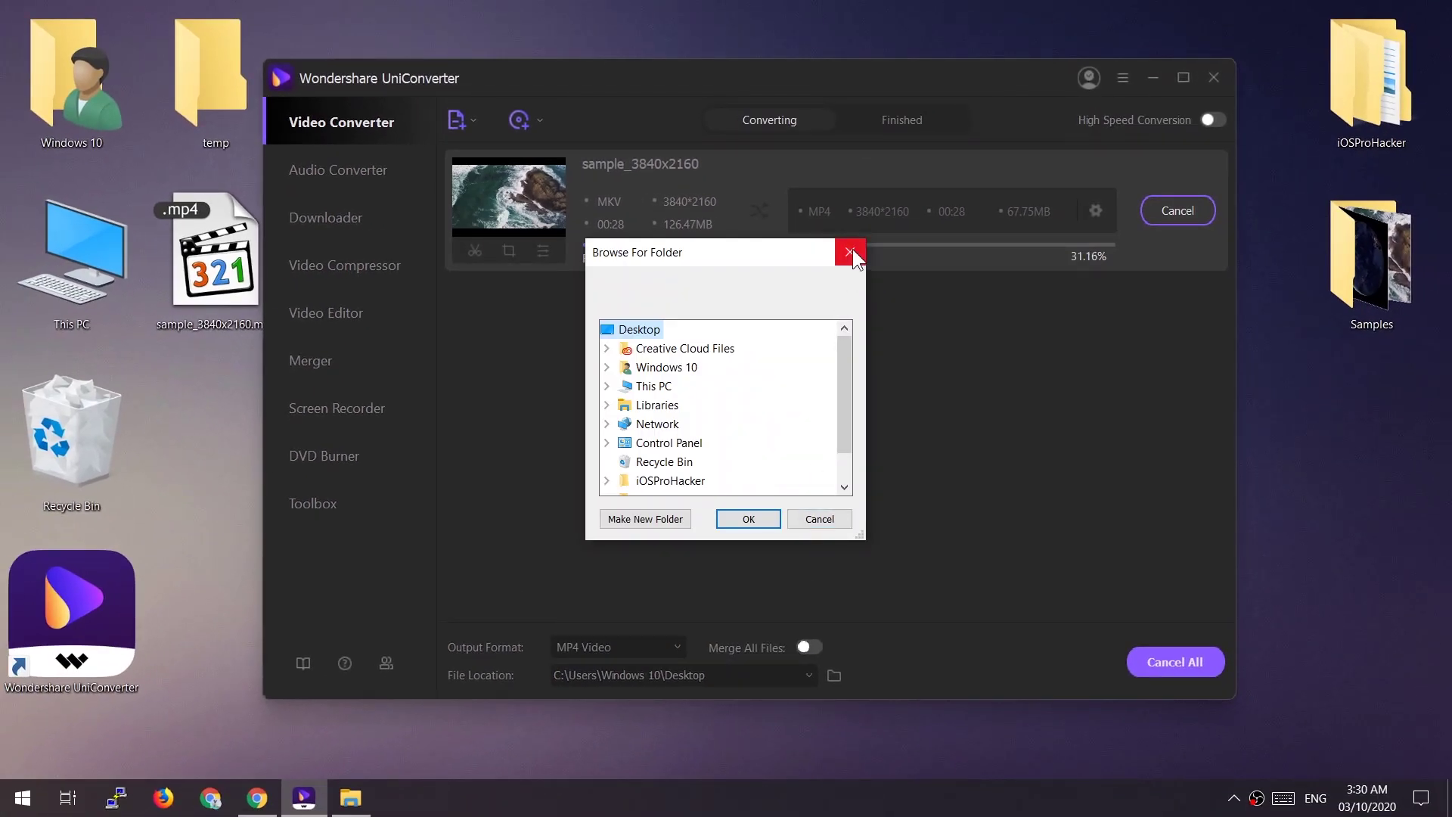
pyautogui.click(852, 251)
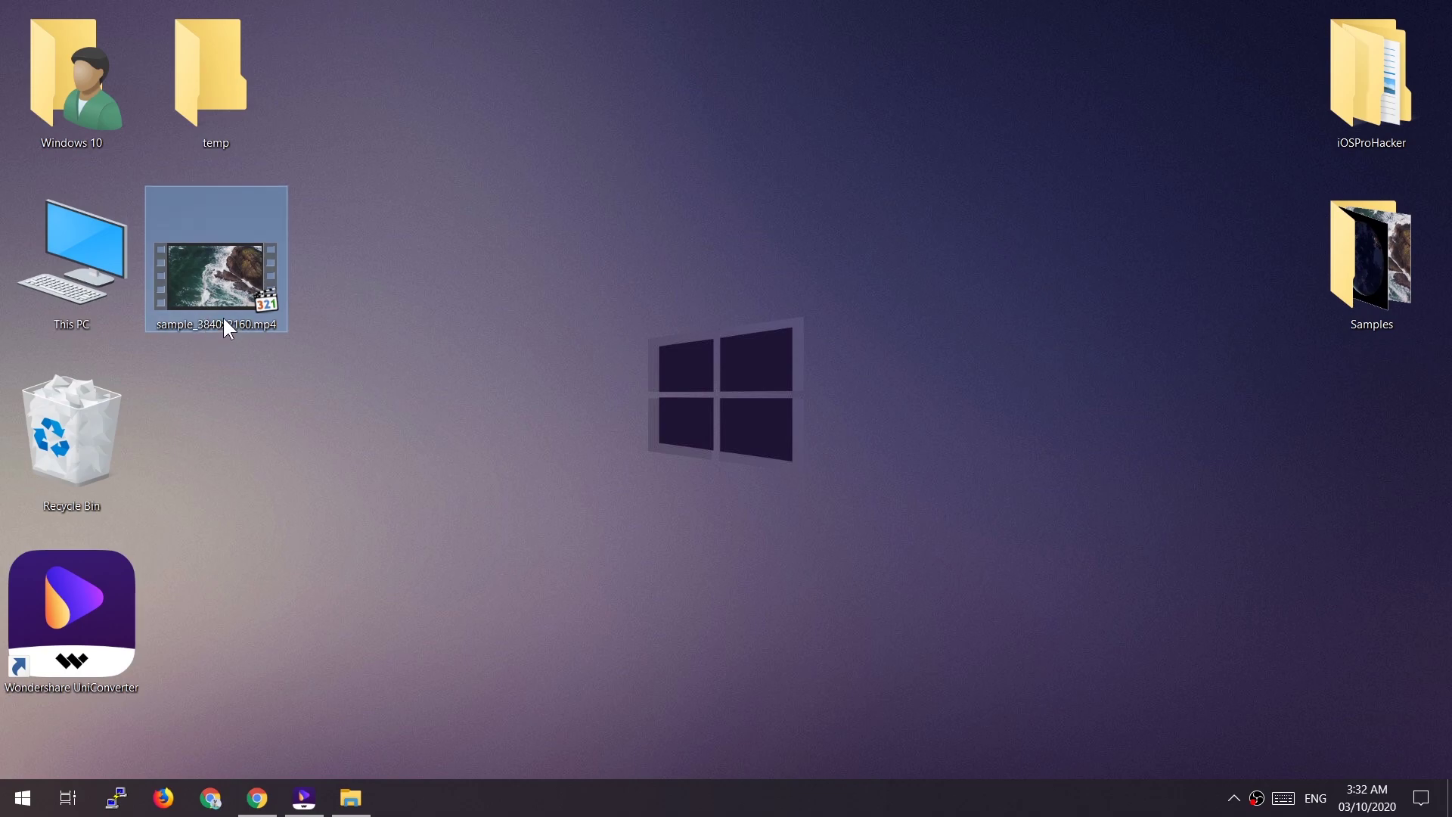
# - Play sample_3840x2160.mp4 in Media Player Classic and confirm its Properties show 3840x2160
pyautogui.doubleClick(224, 317)
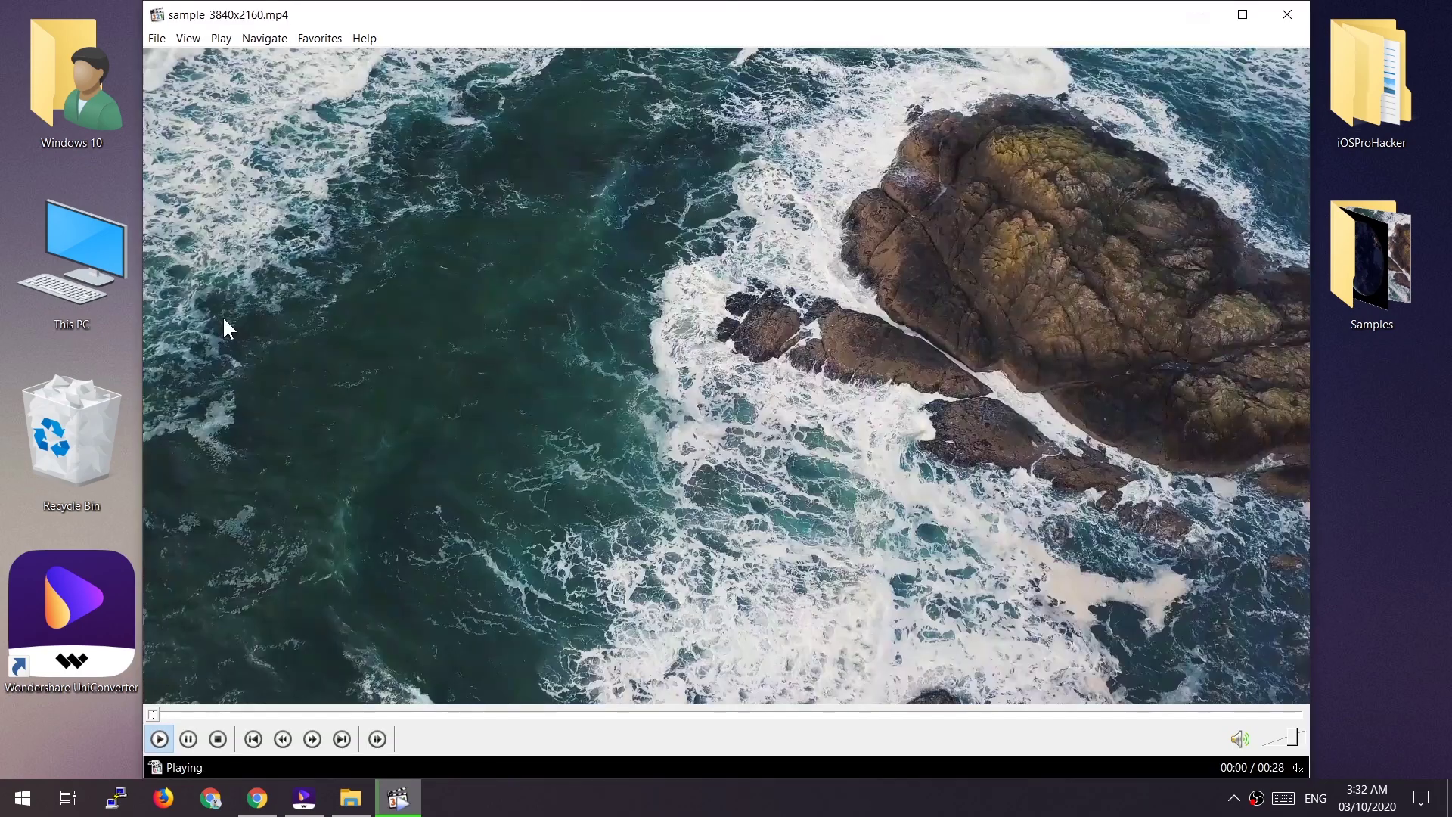
pyautogui.hotkey('shift', 'F10')
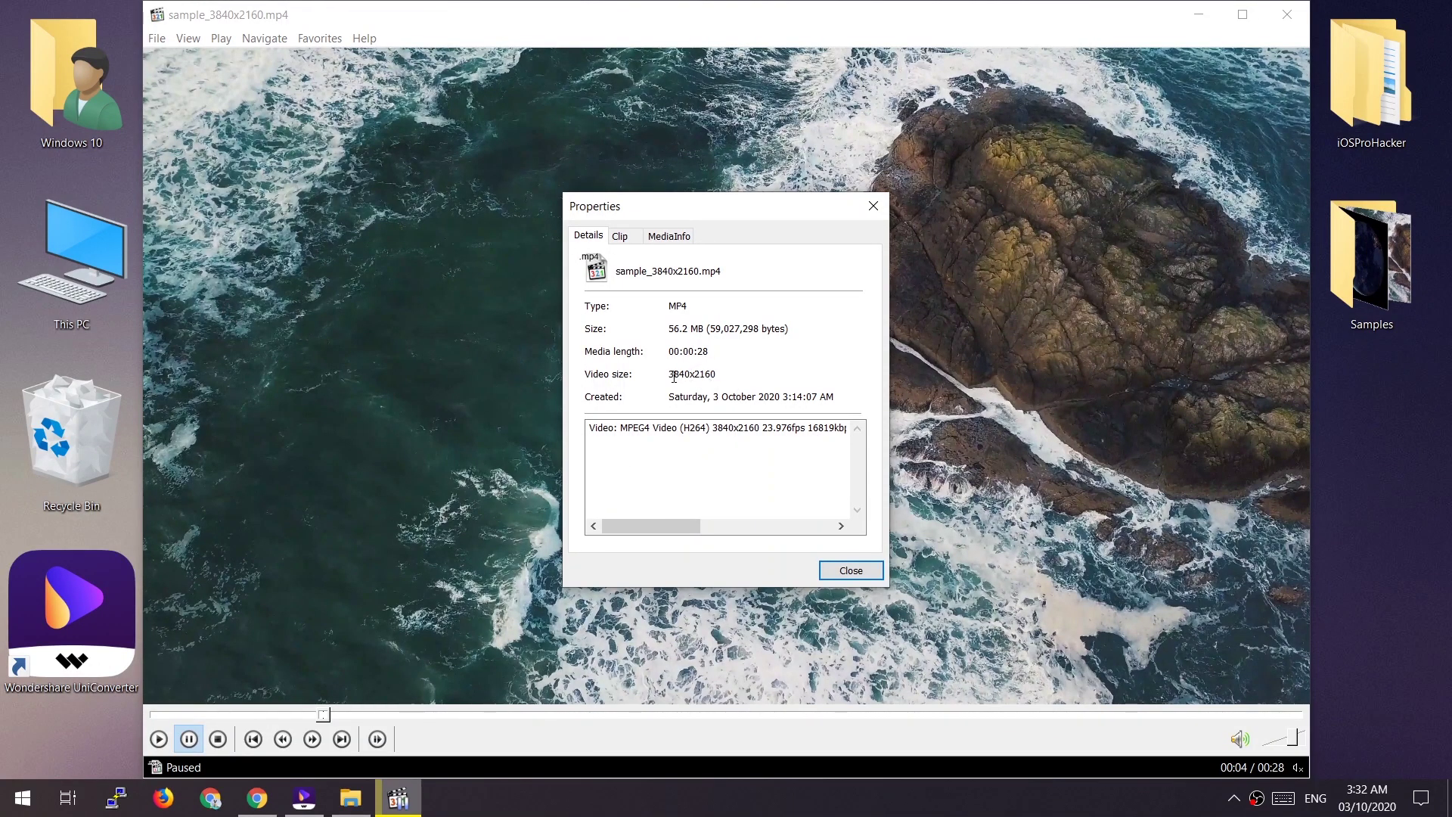
pyautogui.moveTo(673, 374); pyautogui.dragTo(709, 373)
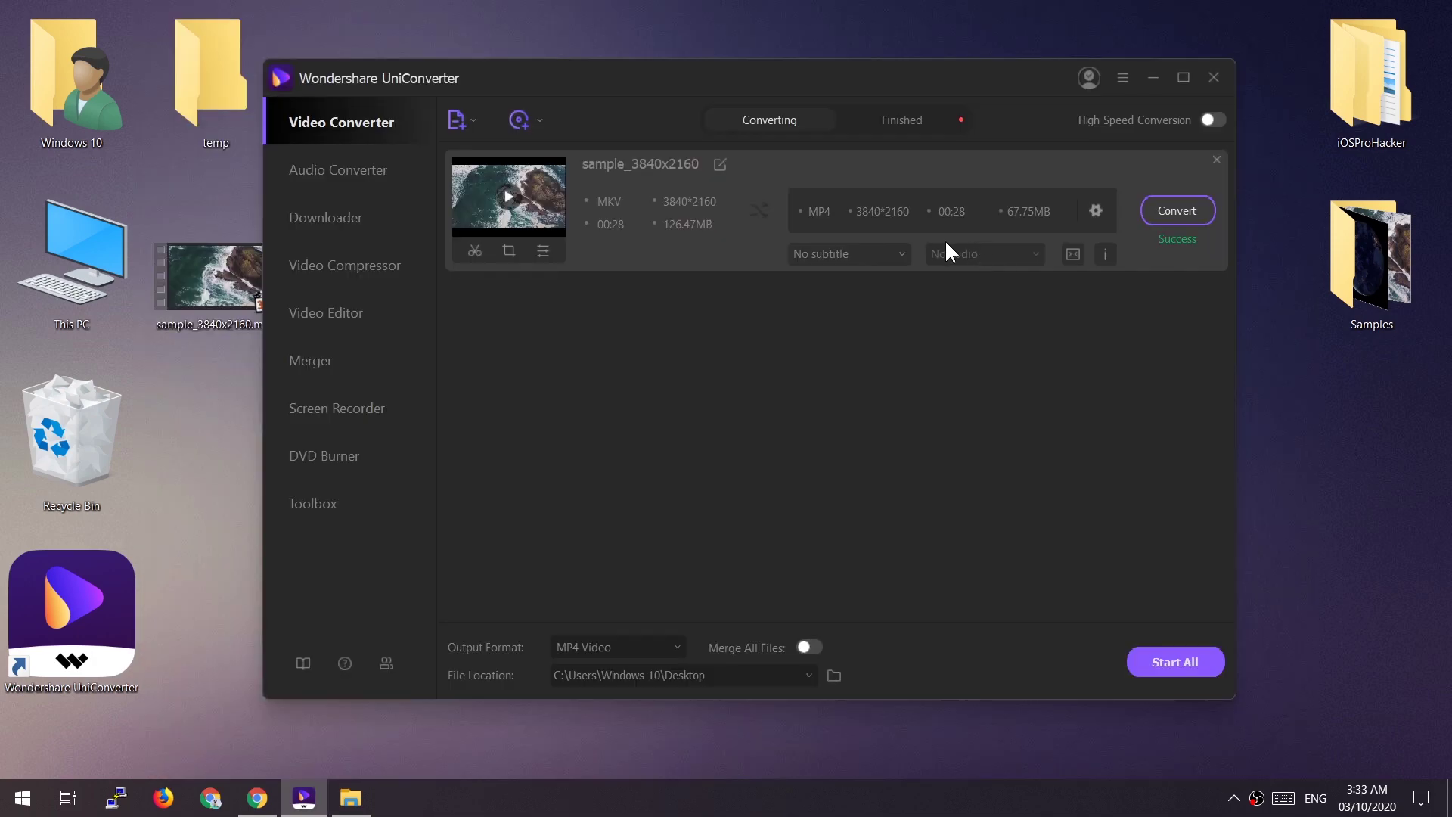
# - Set the clip's output to MP3 at 256kbps and convert it, retrying after it fails
pyautogui.click(1095, 212)
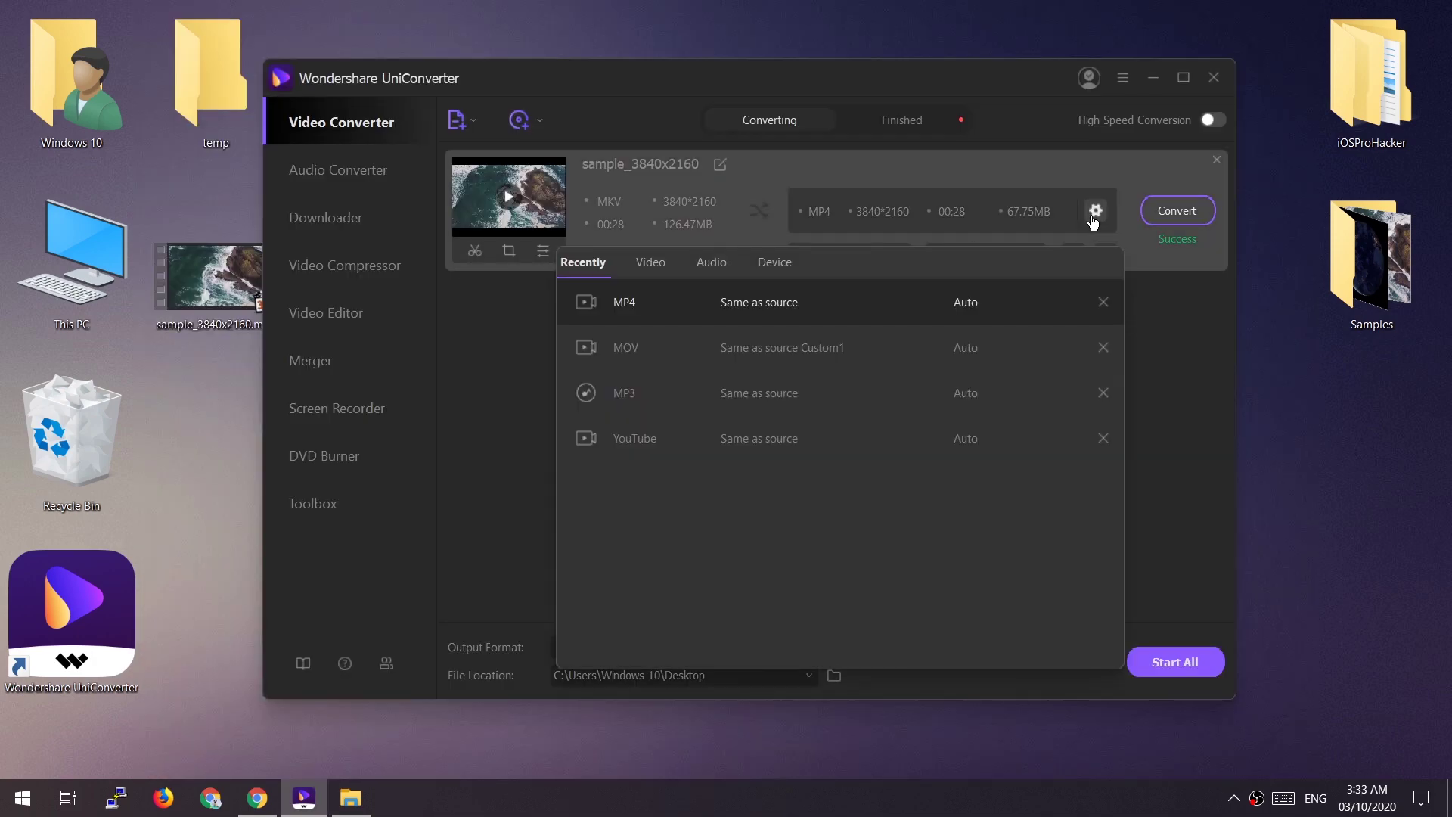
pyautogui.click(720, 272)
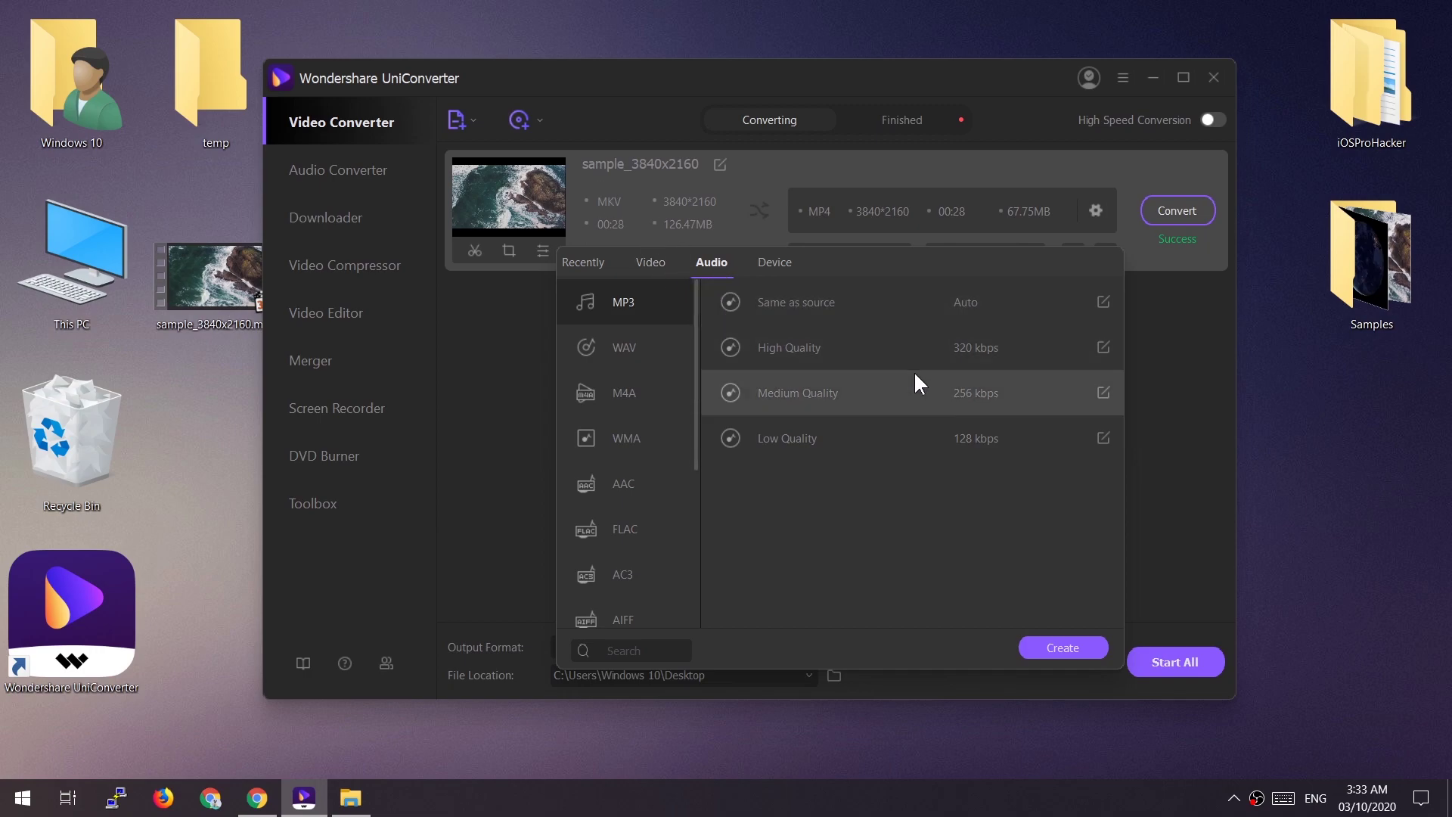
pyautogui.click(873, 312)
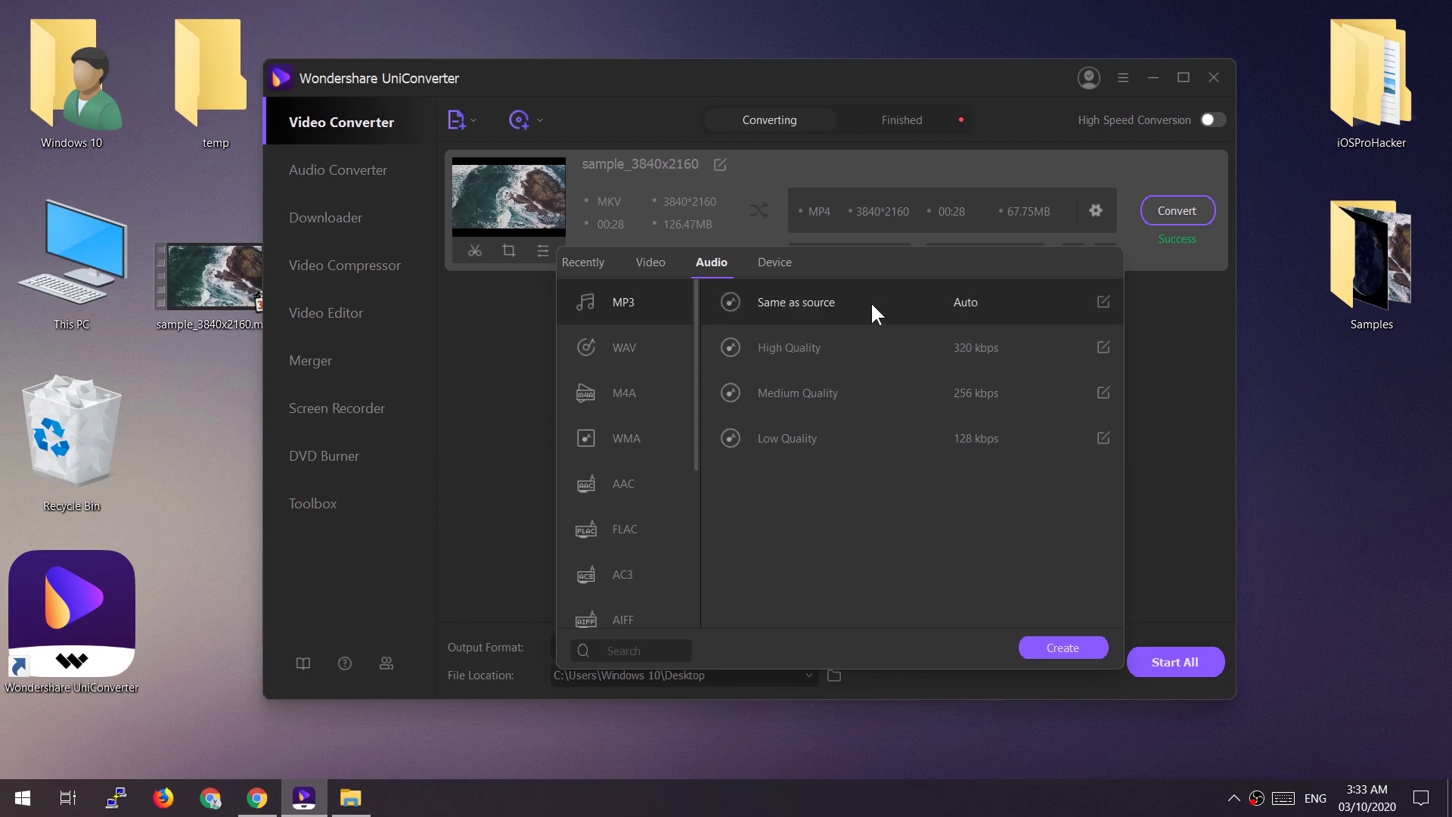
pyautogui.click(870, 301)
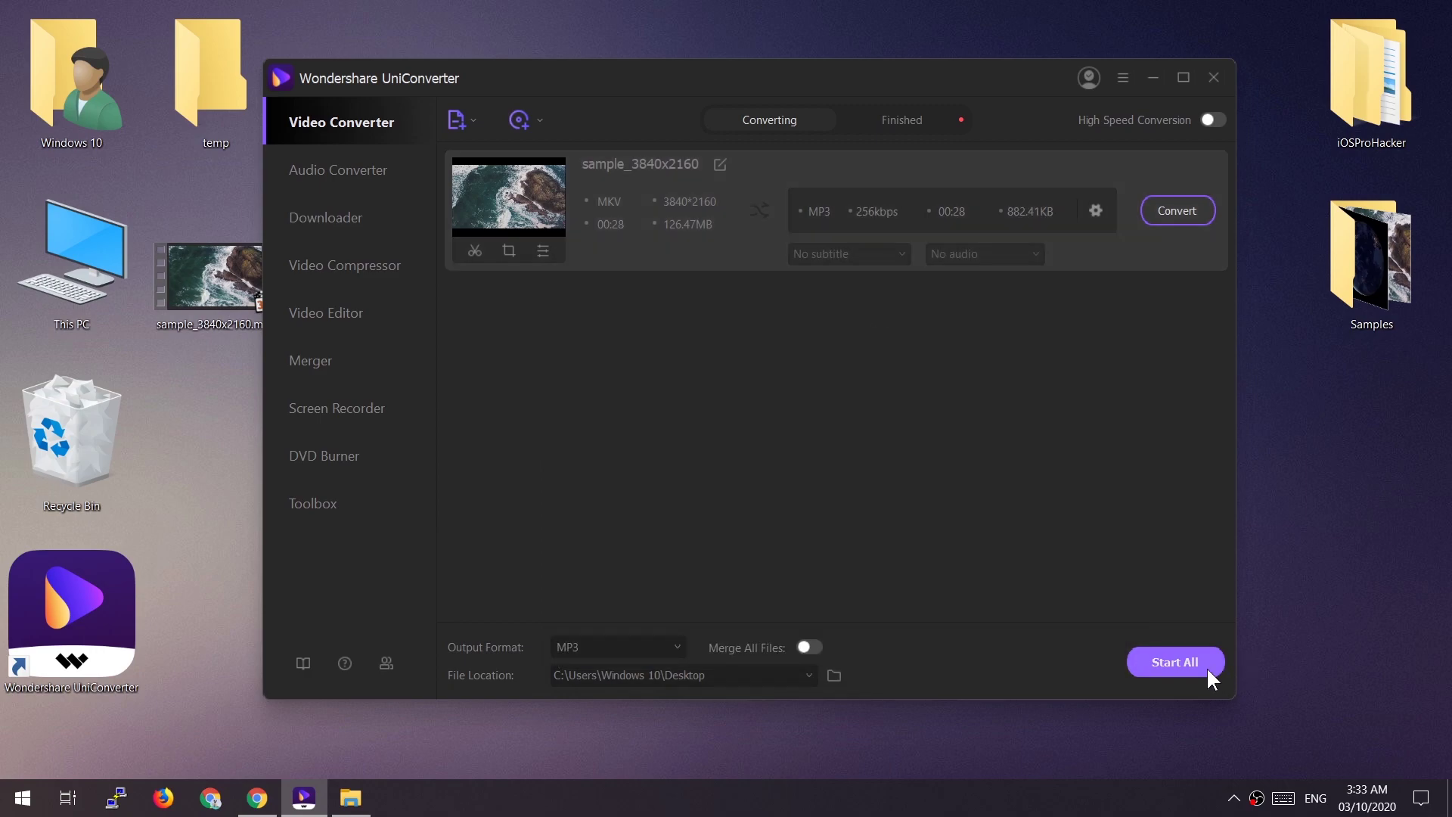
pyautogui.click(1169, 661)
pyautogui.click(1165, 218)
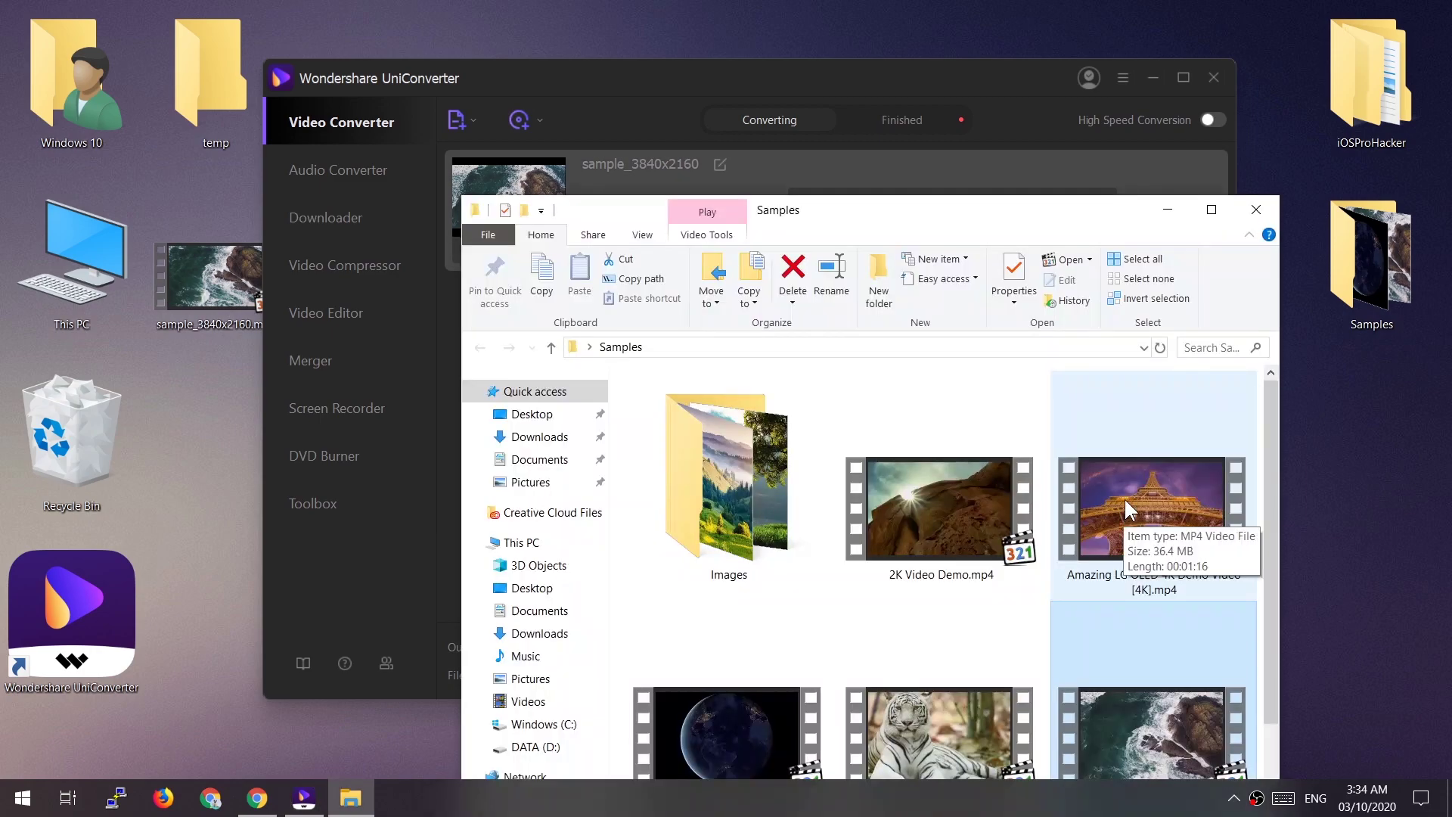
# - Add the Amazing LG OLED 4K Demo Video with the Same as source preset and convert both tasks
pyautogui.click(1127, 506)
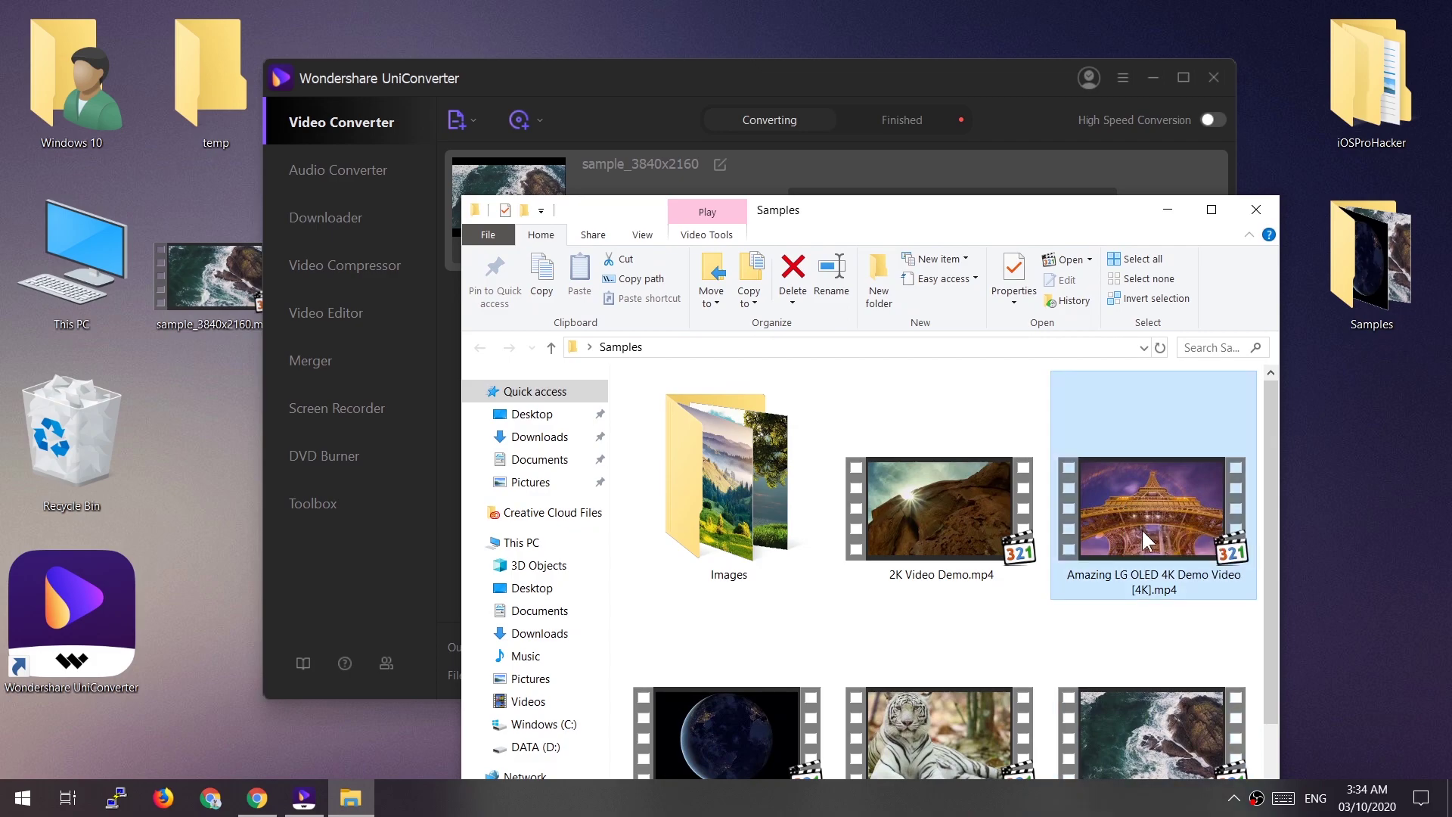
pyautogui.moveTo(1151, 582); pyautogui.dragTo(438, 393)
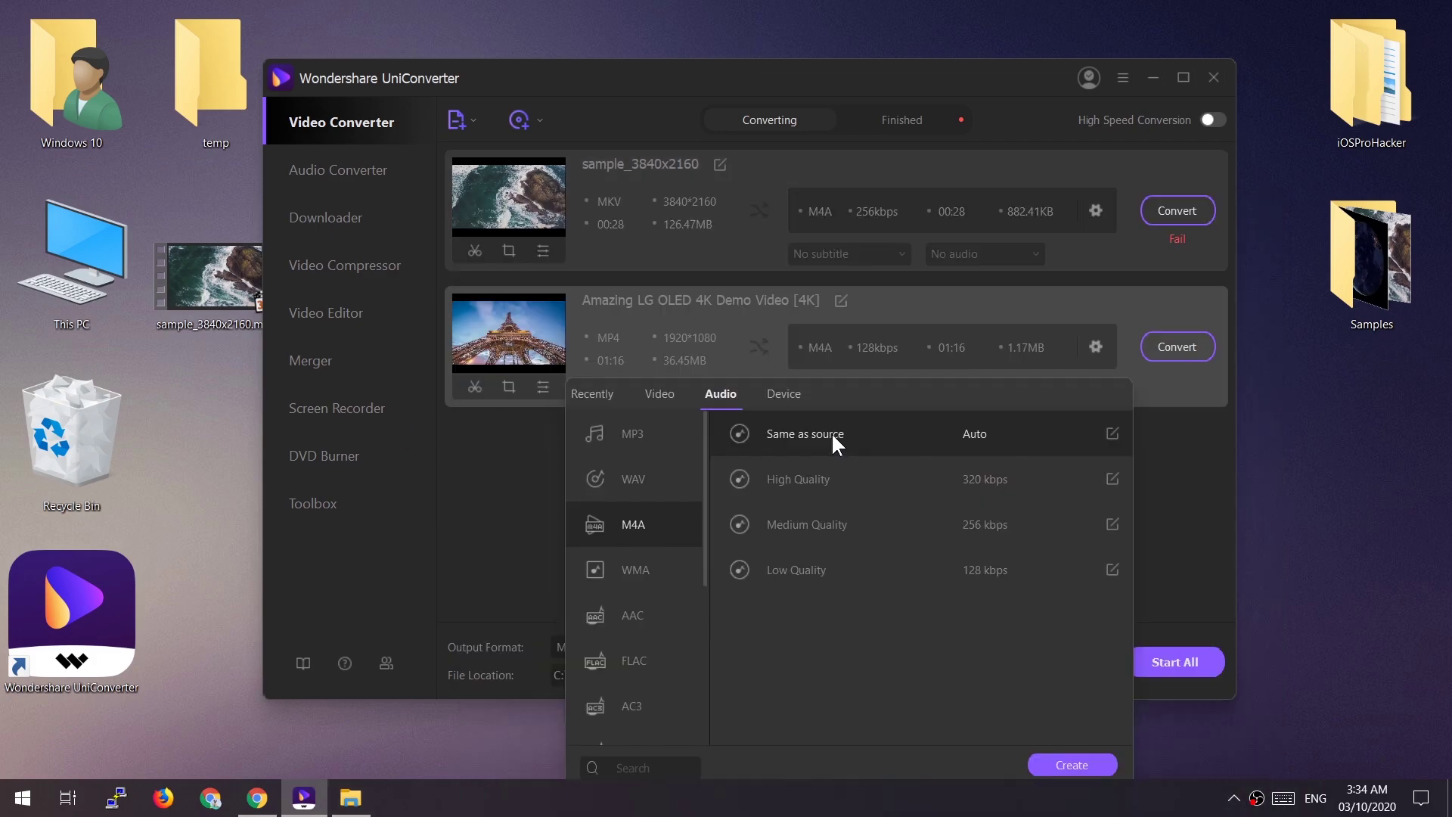
pyautogui.click(832, 439)
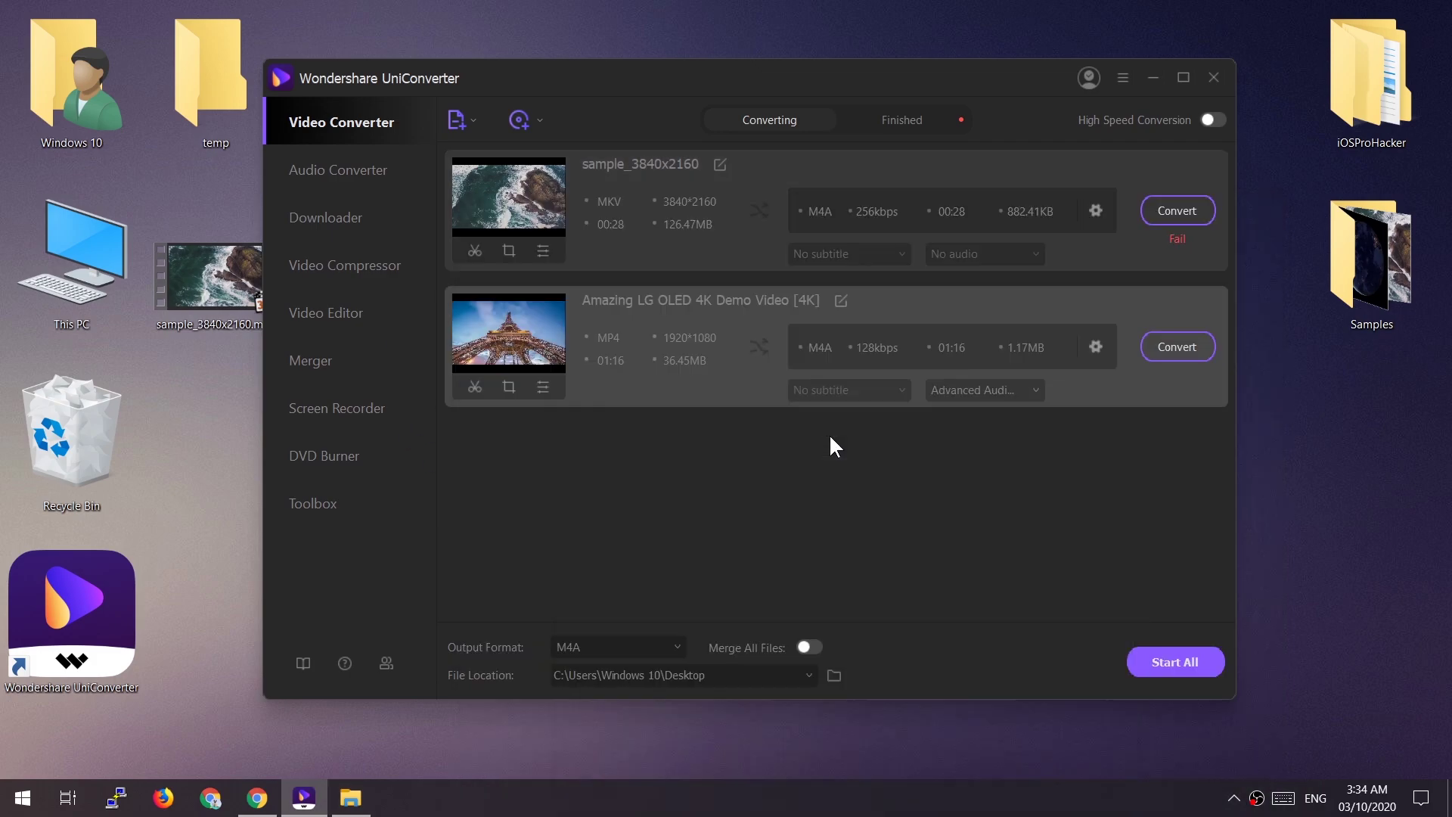
pyautogui.click(1142, 649)
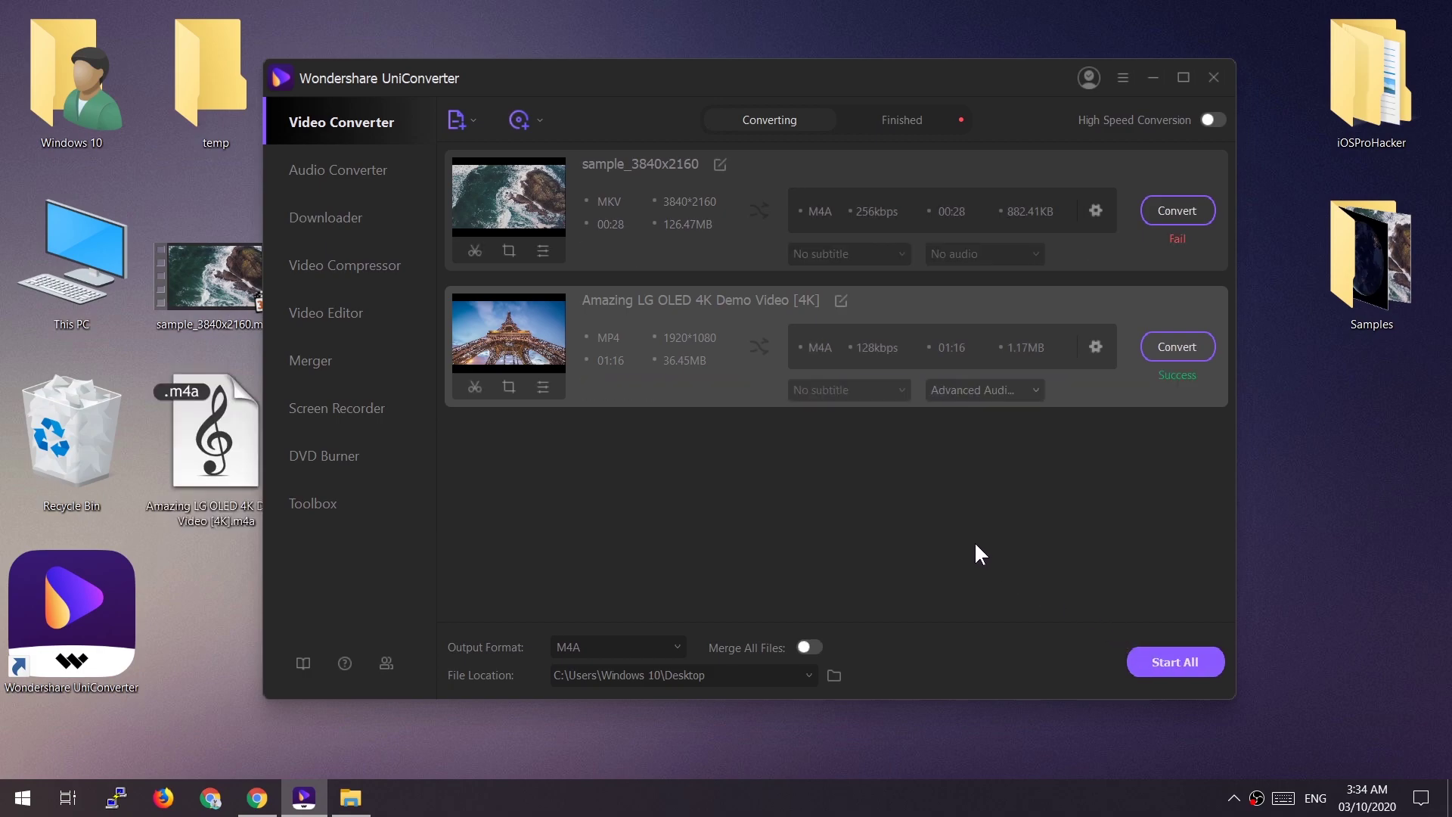
# - Play the converted M4A in the media player, jump to 00:52, then close it
pyautogui.doubleClick(215, 435)
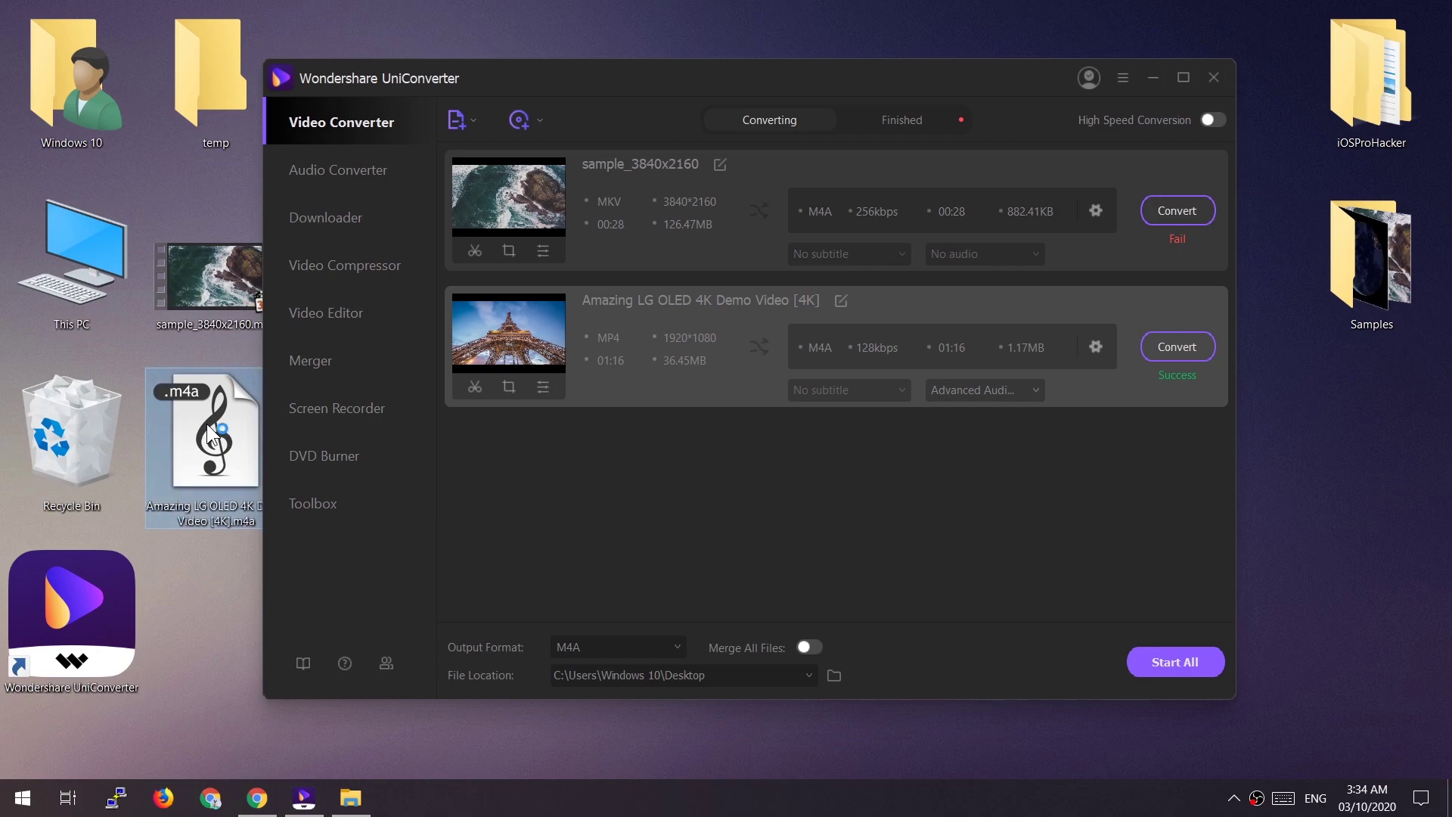
pyautogui.click(599, 464)
pyautogui.moveTo(563, 440); pyautogui.dragTo(789, 439)
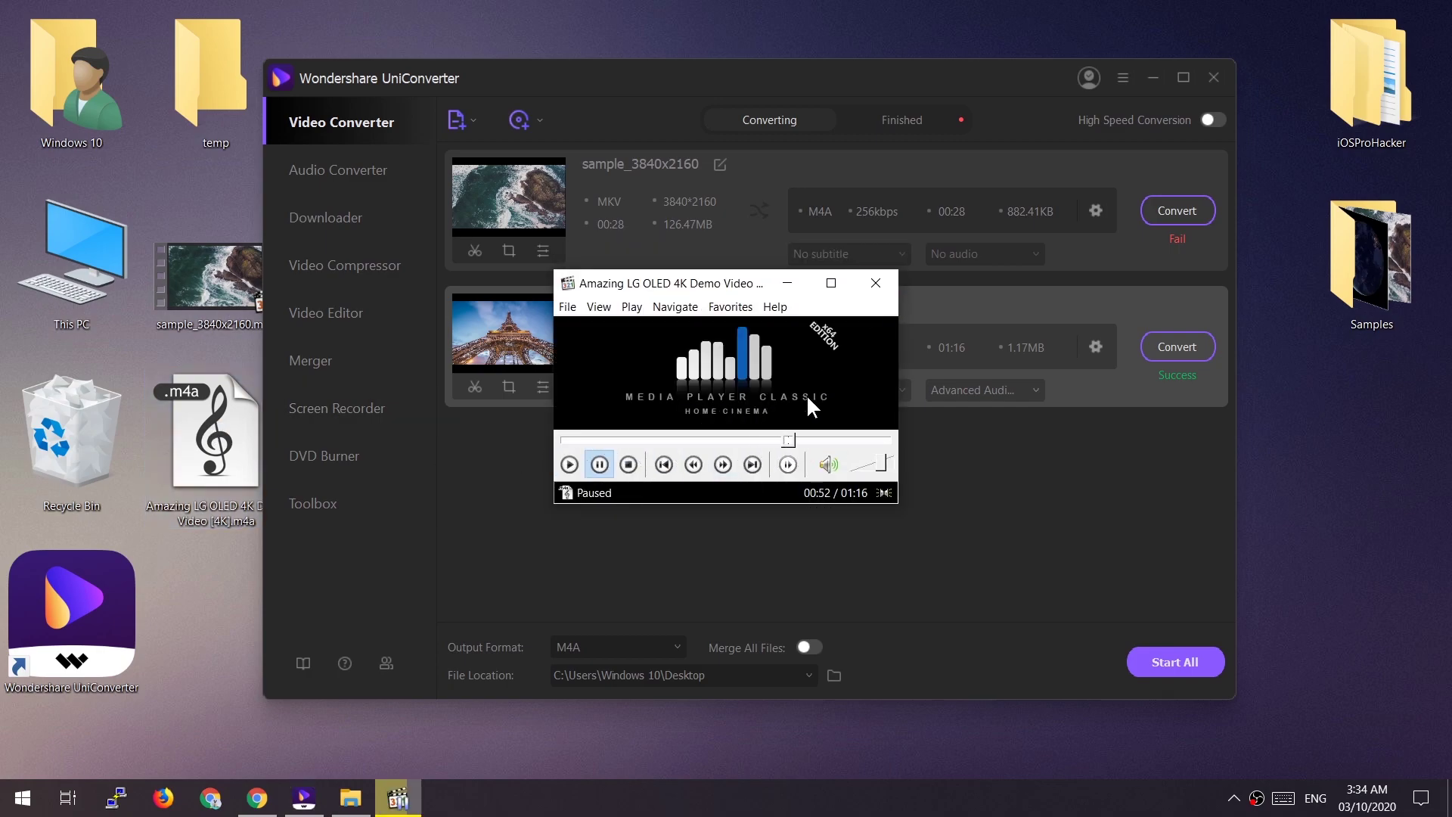
pyautogui.click(876, 283)
# - Move the M4A and MP4 outputs to the Recycle Bin and select both conversion tasks
pyautogui.click(212, 470)
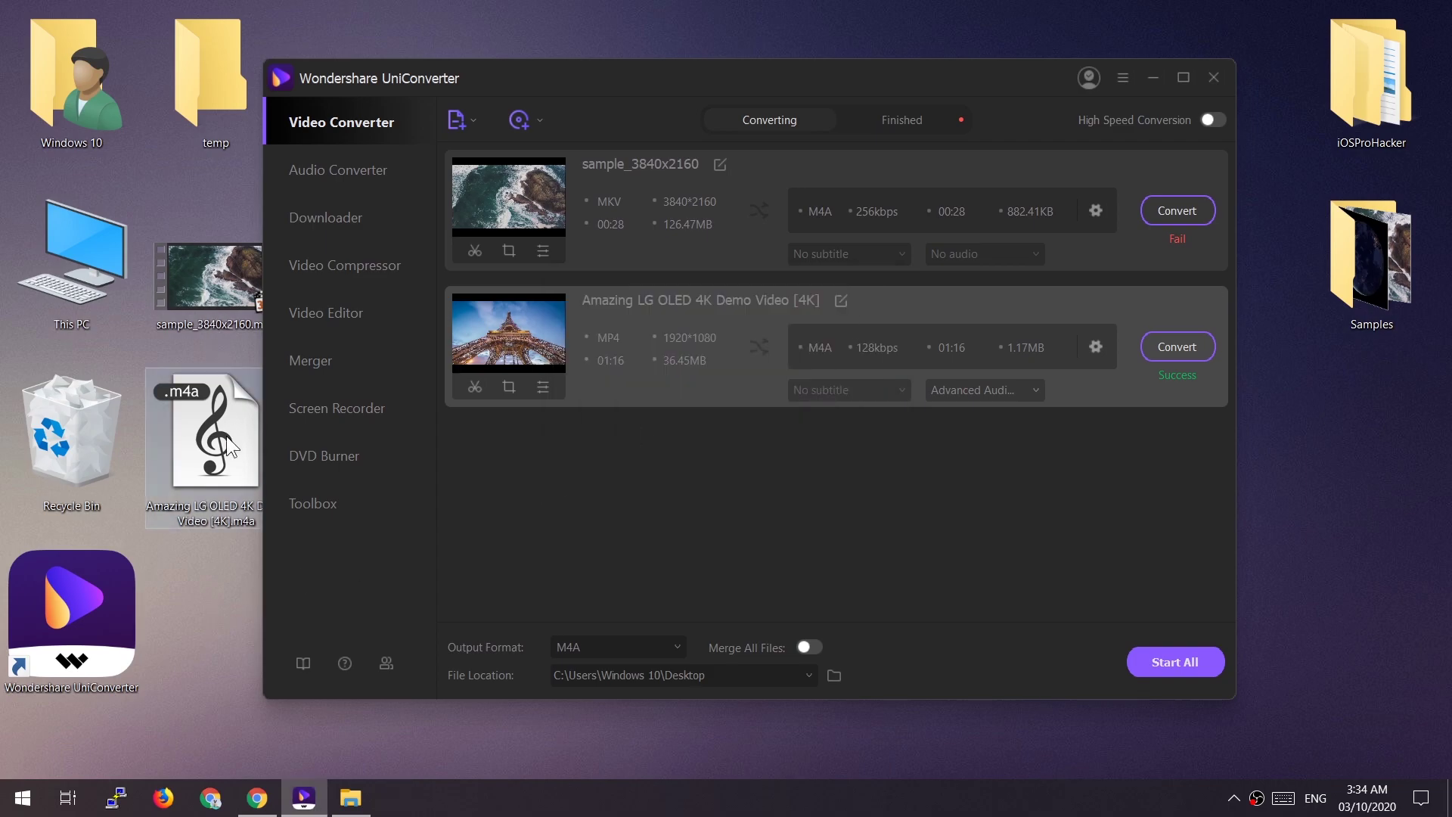
pyautogui.keyDown('ctrl'); pyautogui.click(233, 289); pyautogui.keyUp('ctrl')
pyautogui.moveTo(233, 289); pyautogui.dragTo(86, 411)
pyautogui.click(723, 511)
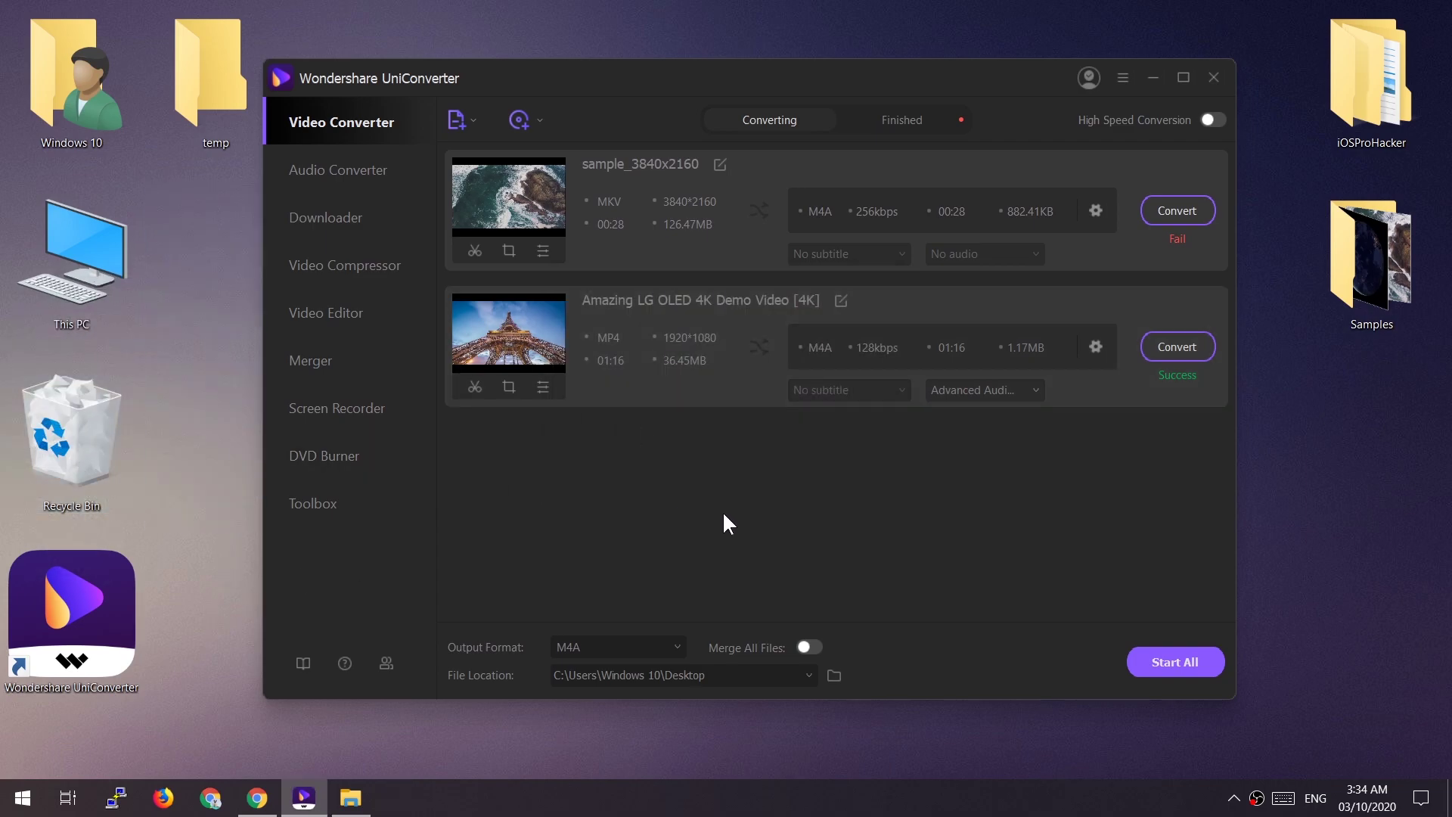
pyautogui.click(724, 241)
# - Remove both tasks and add Dusty Garage Rock (Audio ID).mp3 to the Audio Converter
pyautogui.press('Delete')
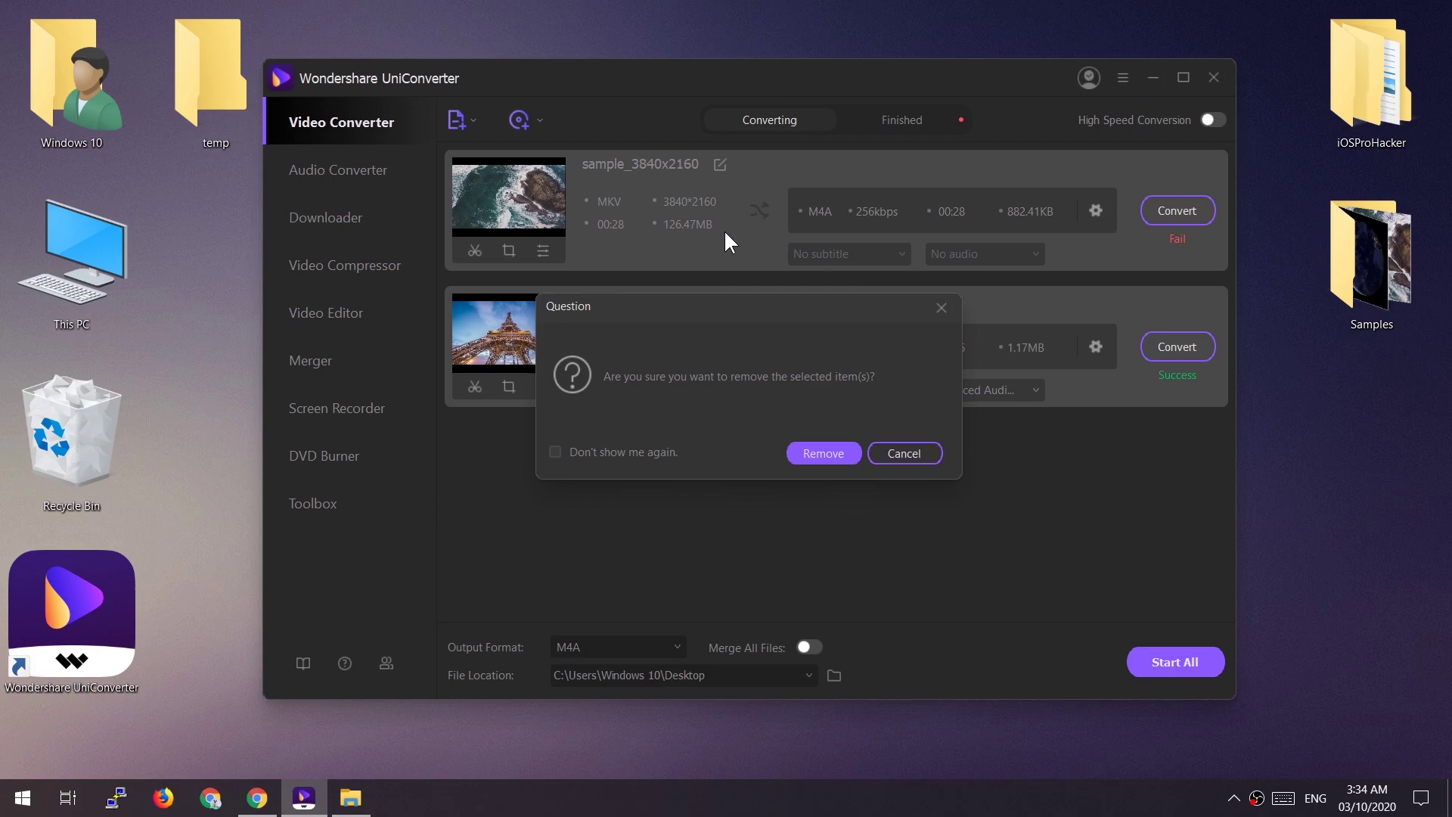
pyautogui.click(802, 448)
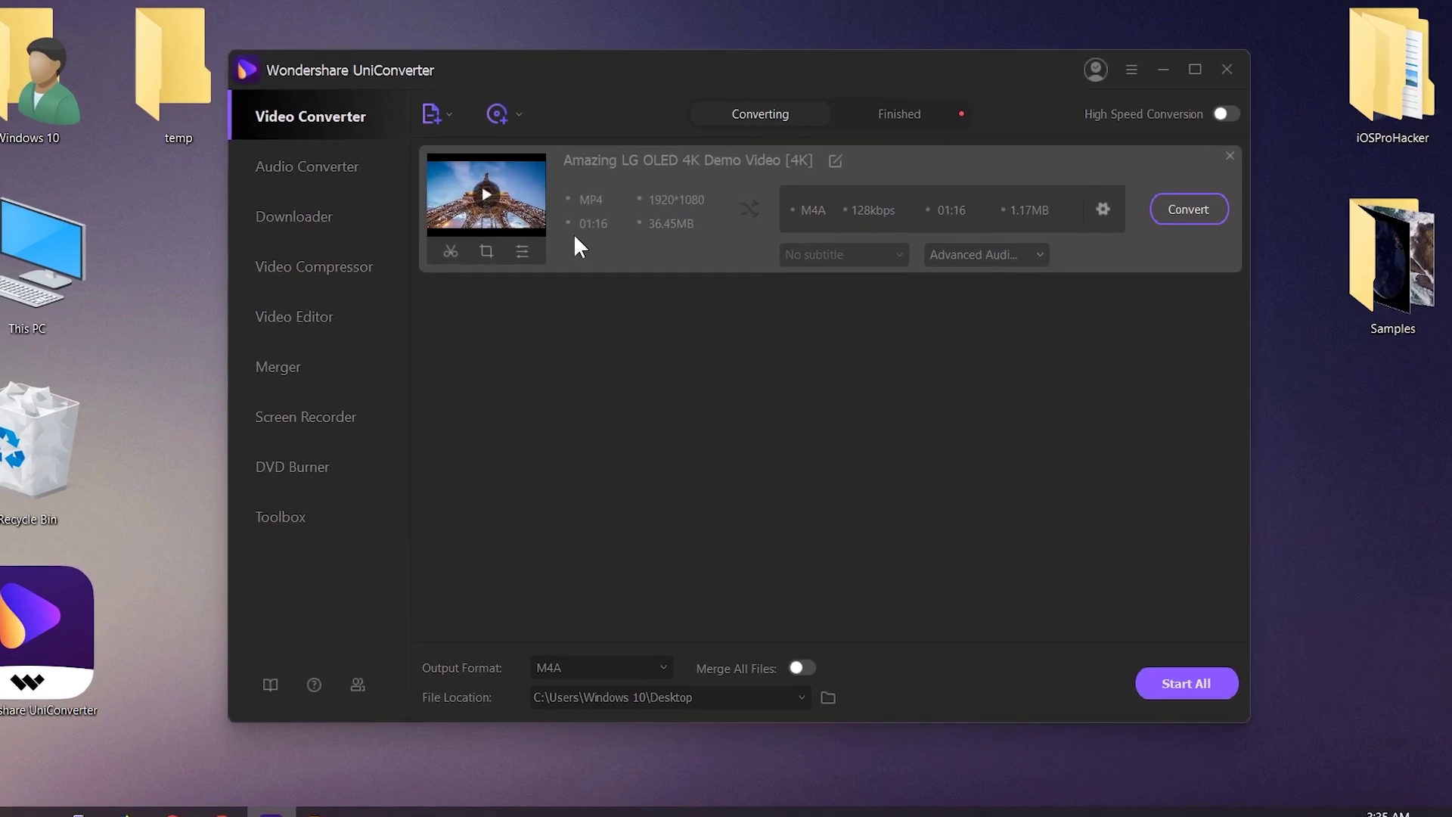
pyautogui.click(370, 171)
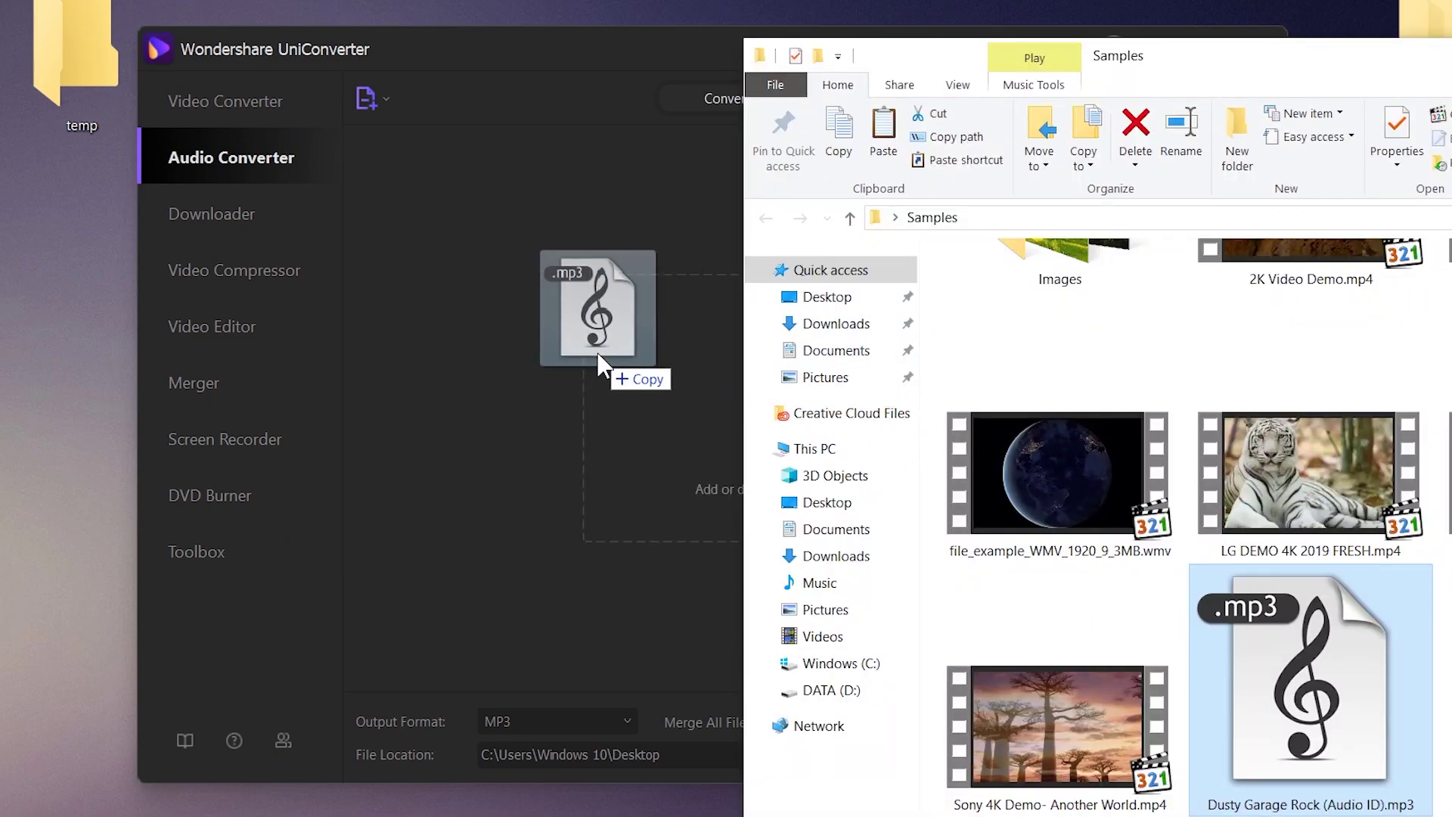
pyautogui.moveTo(616, 356); pyautogui.dragTo(596, 332)
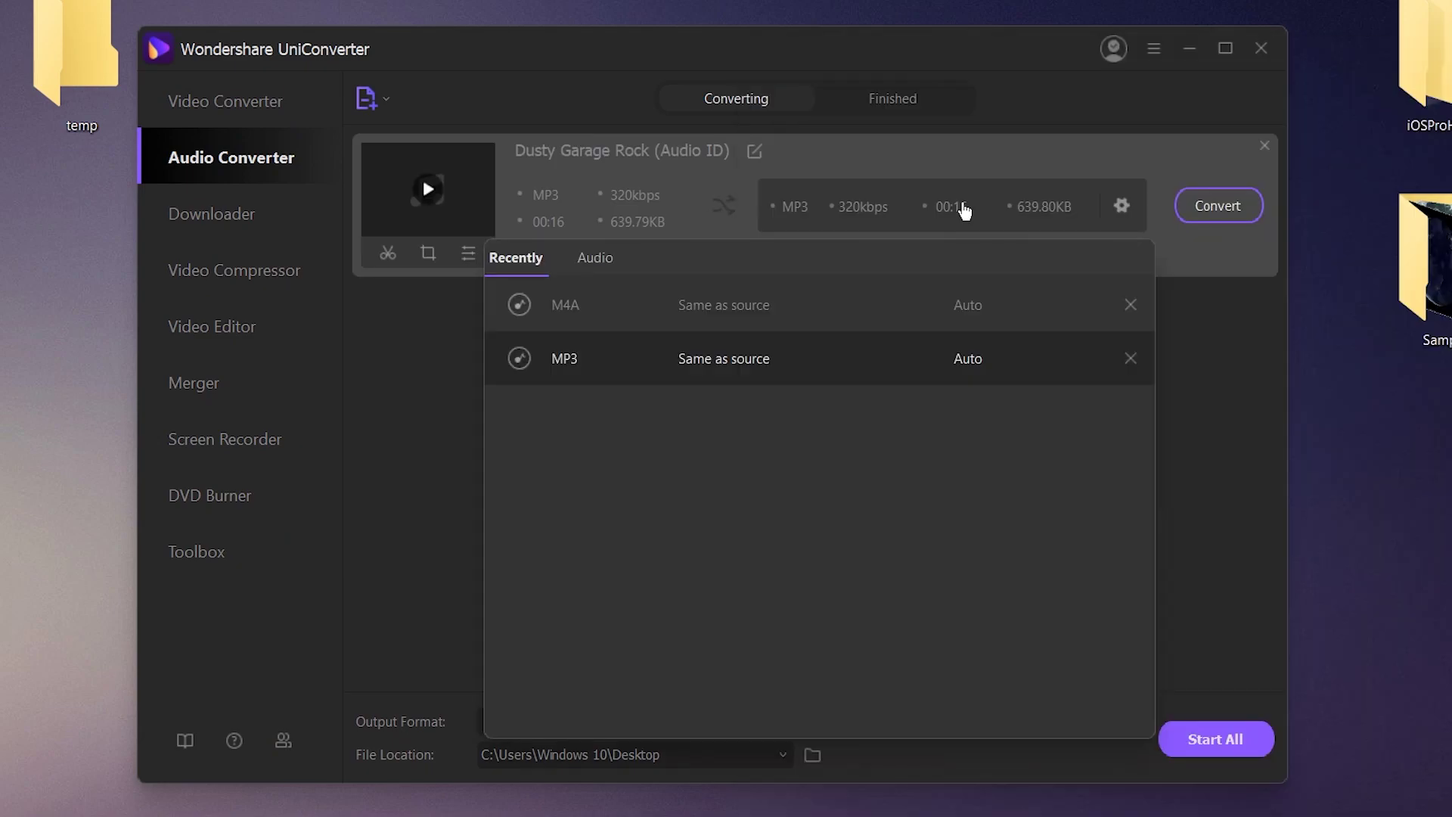
# - Review the WAV, M4A, WMA, FLAC and MP3 output presets, leaving the format unchanged
pyautogui.click(617, 256)
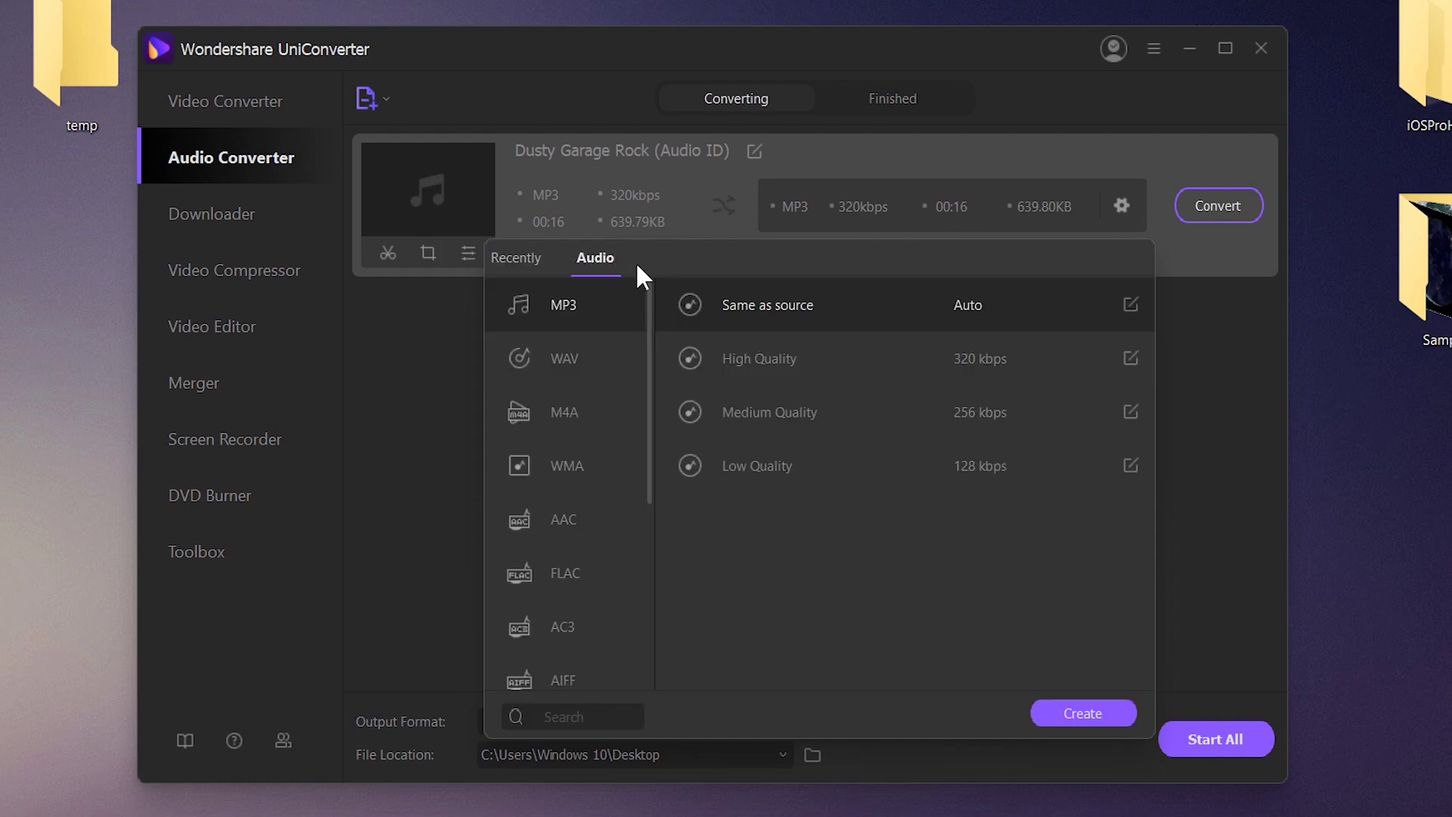
pyautogui.click(601, 355)
pyautogui.click(605, 412)
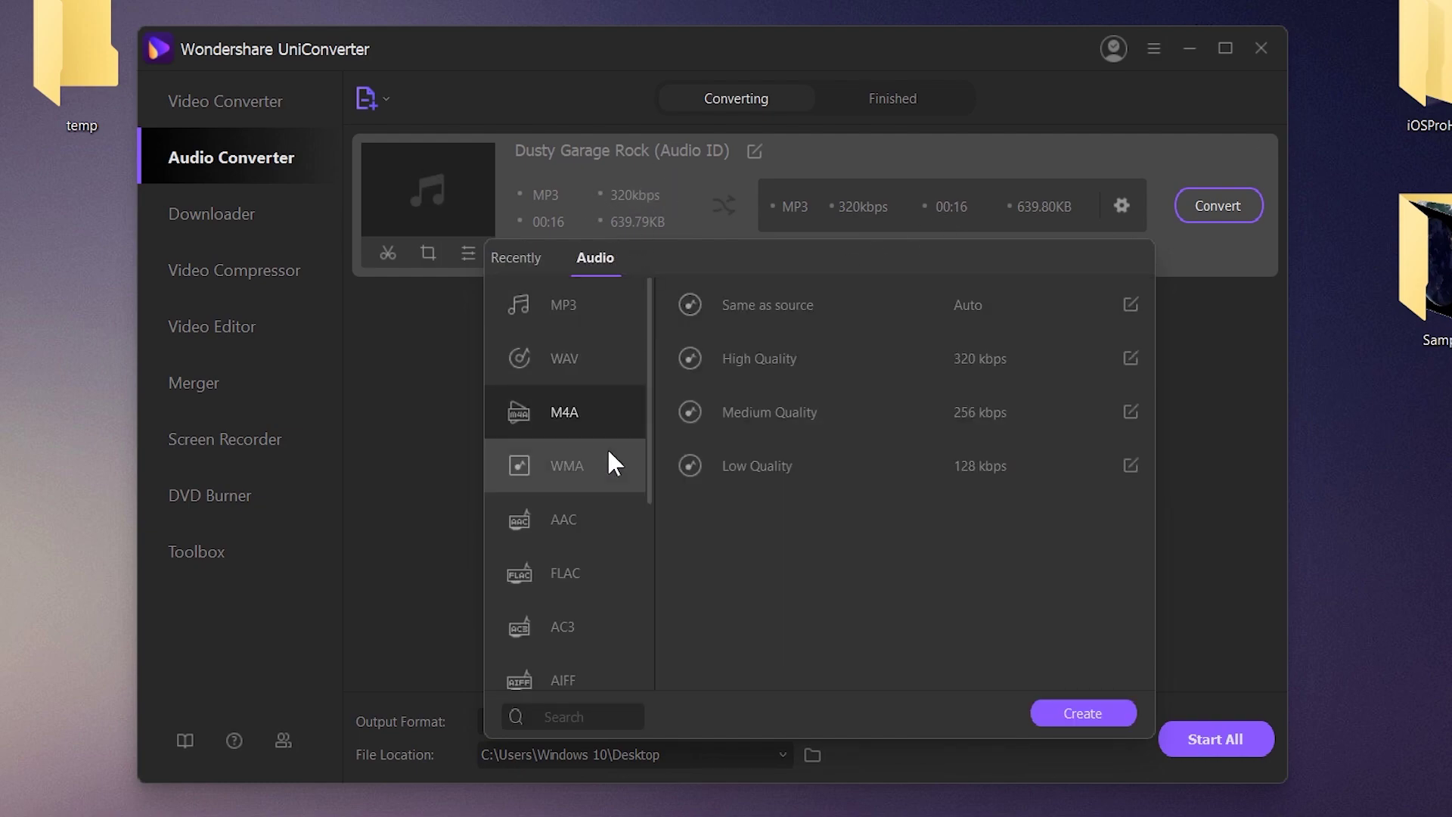
pyautogui.click(610, 468)
pyautogui.scroll(-3, 567, 474)
pyautogui.click(570, 405)
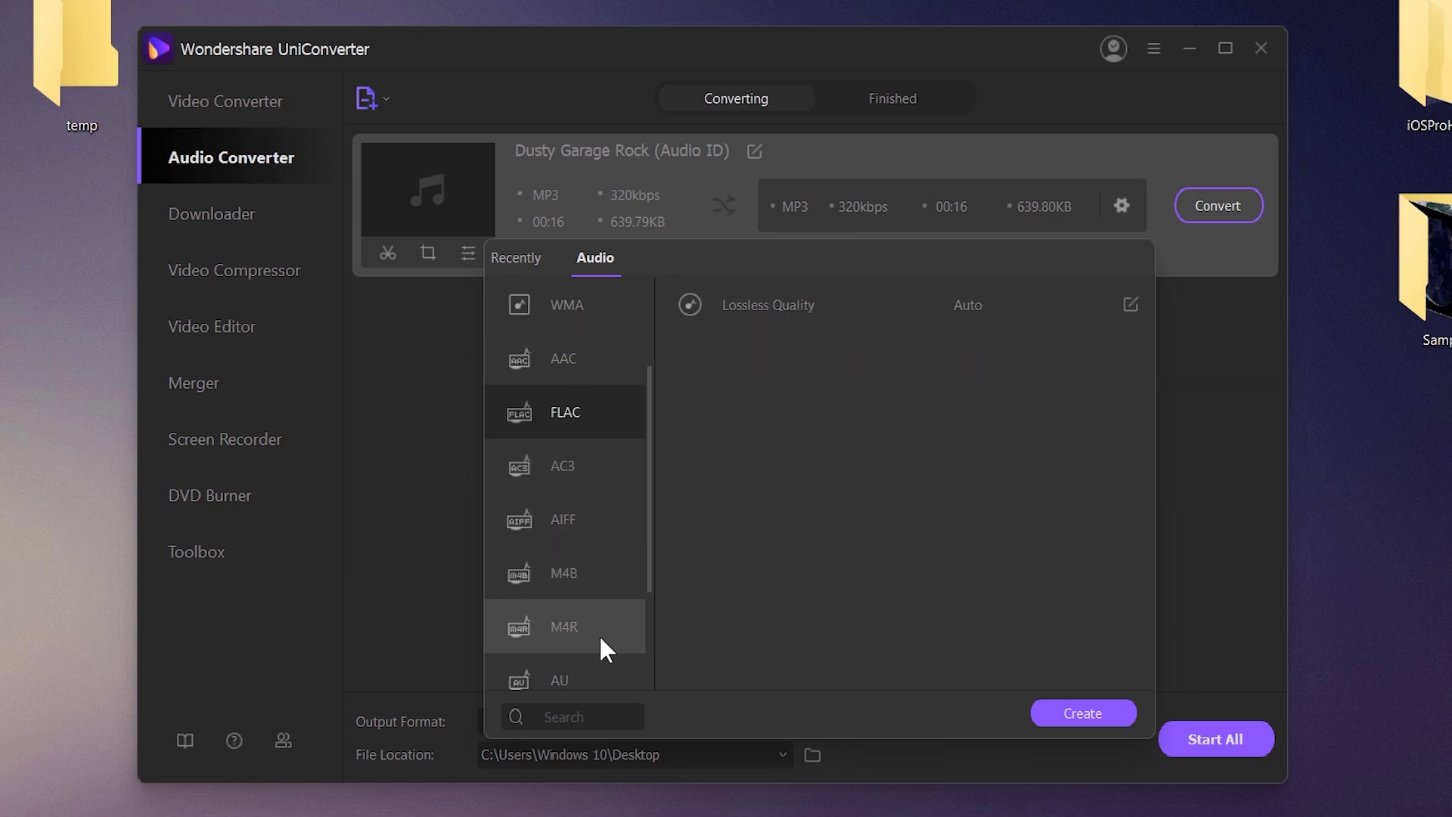
pyautogui.scroll(-3, 591, 651)
pyautogui.scroll(6, 591, 650)
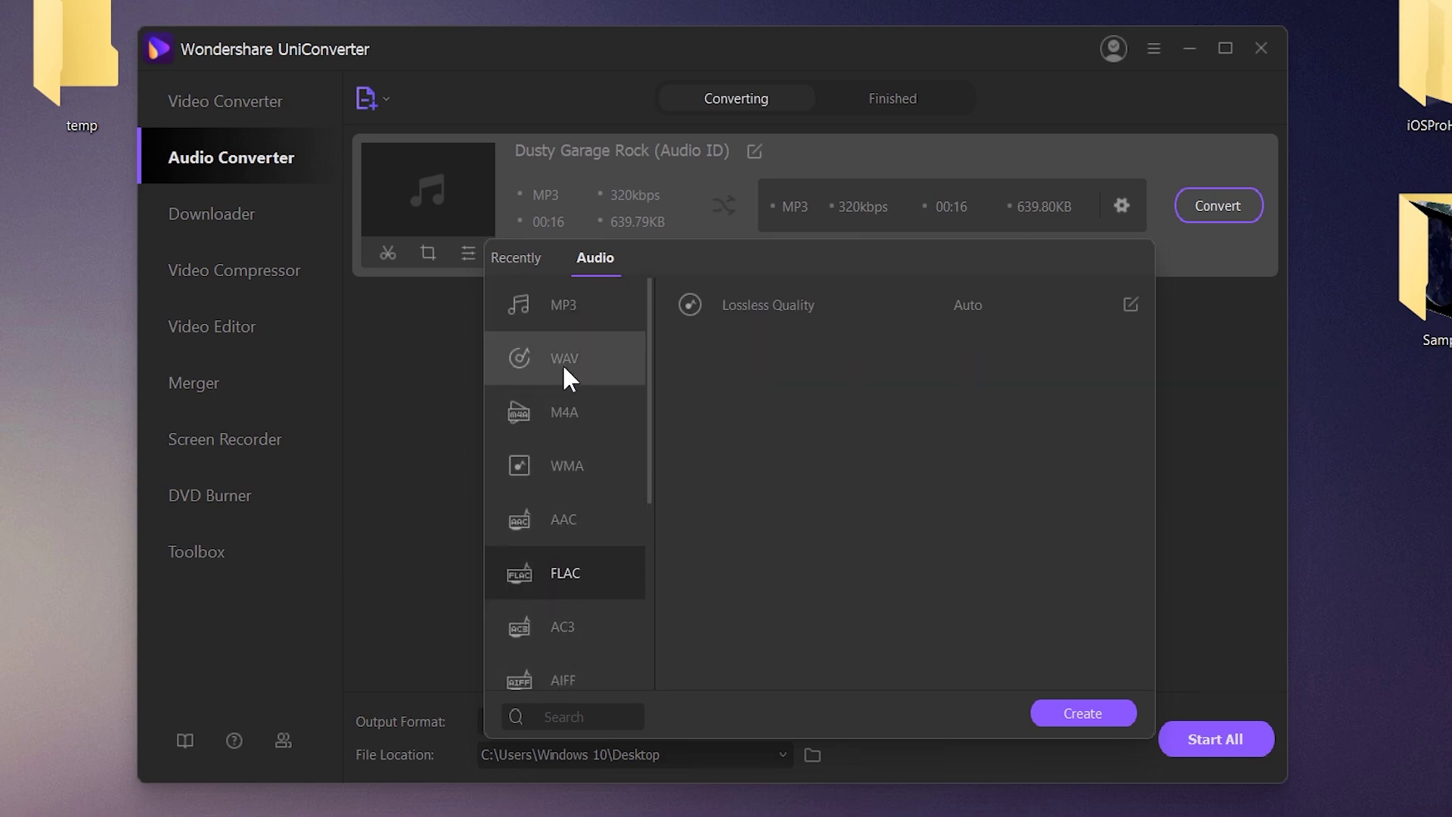
pyautogui.click(561, 317)
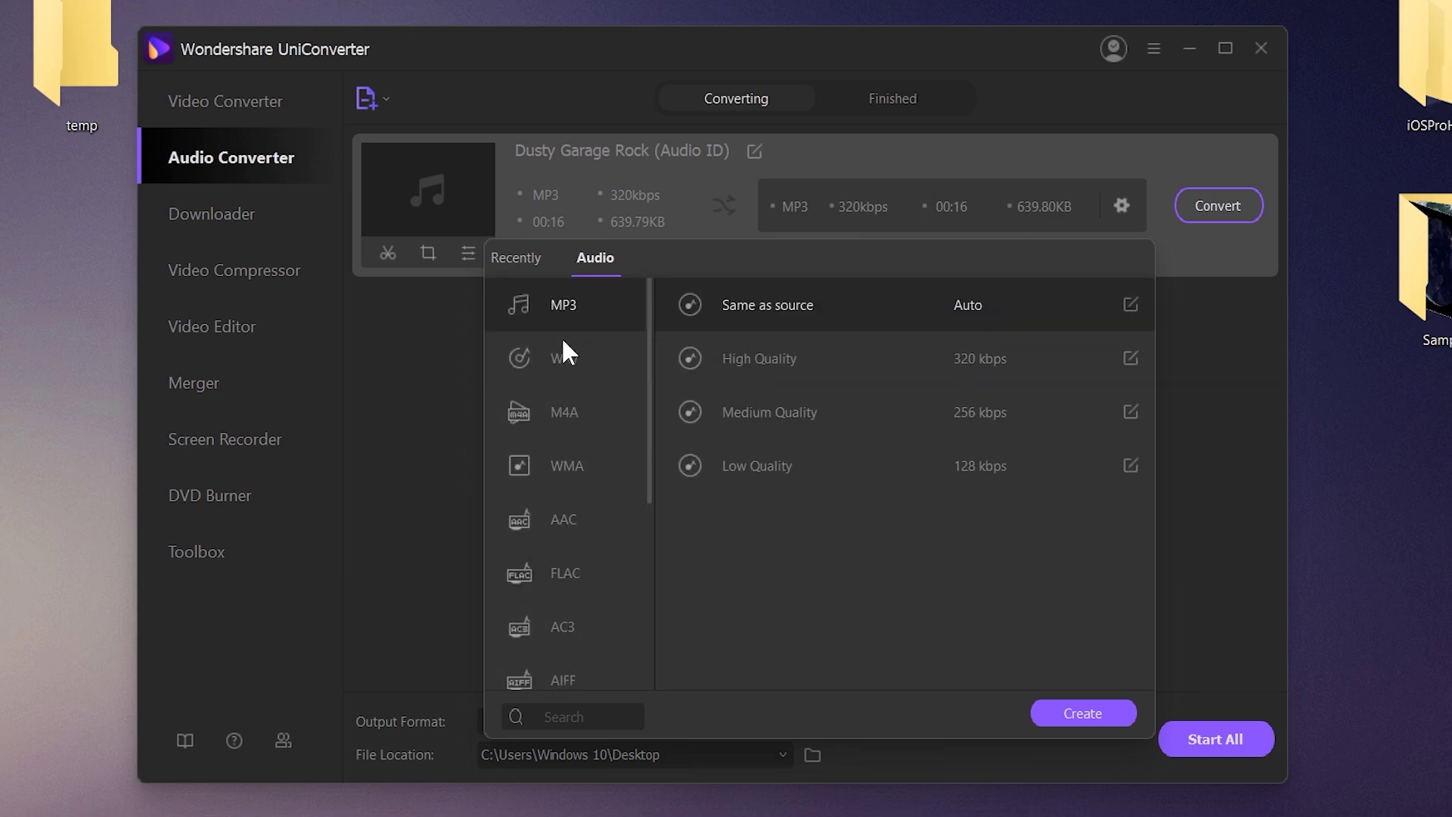
pyautogui.click(696, 320)
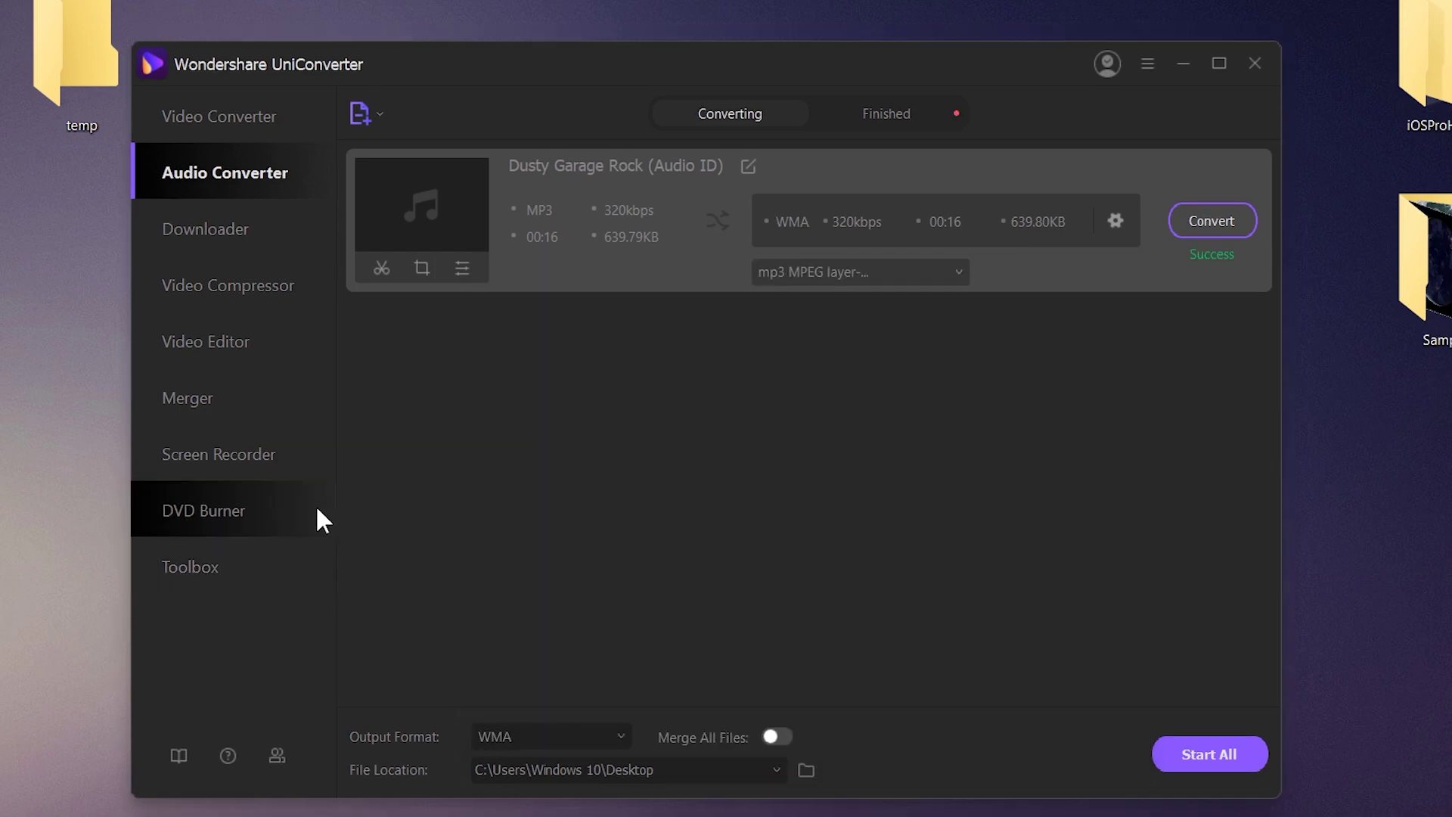
pyautogui.click(207, 224)
# - Copy the iPhone-unlock YouTube video's URL from Chrome's address bar
pyautogui.moveTo(839, 70); pyautogui.dragTo(827, 63)
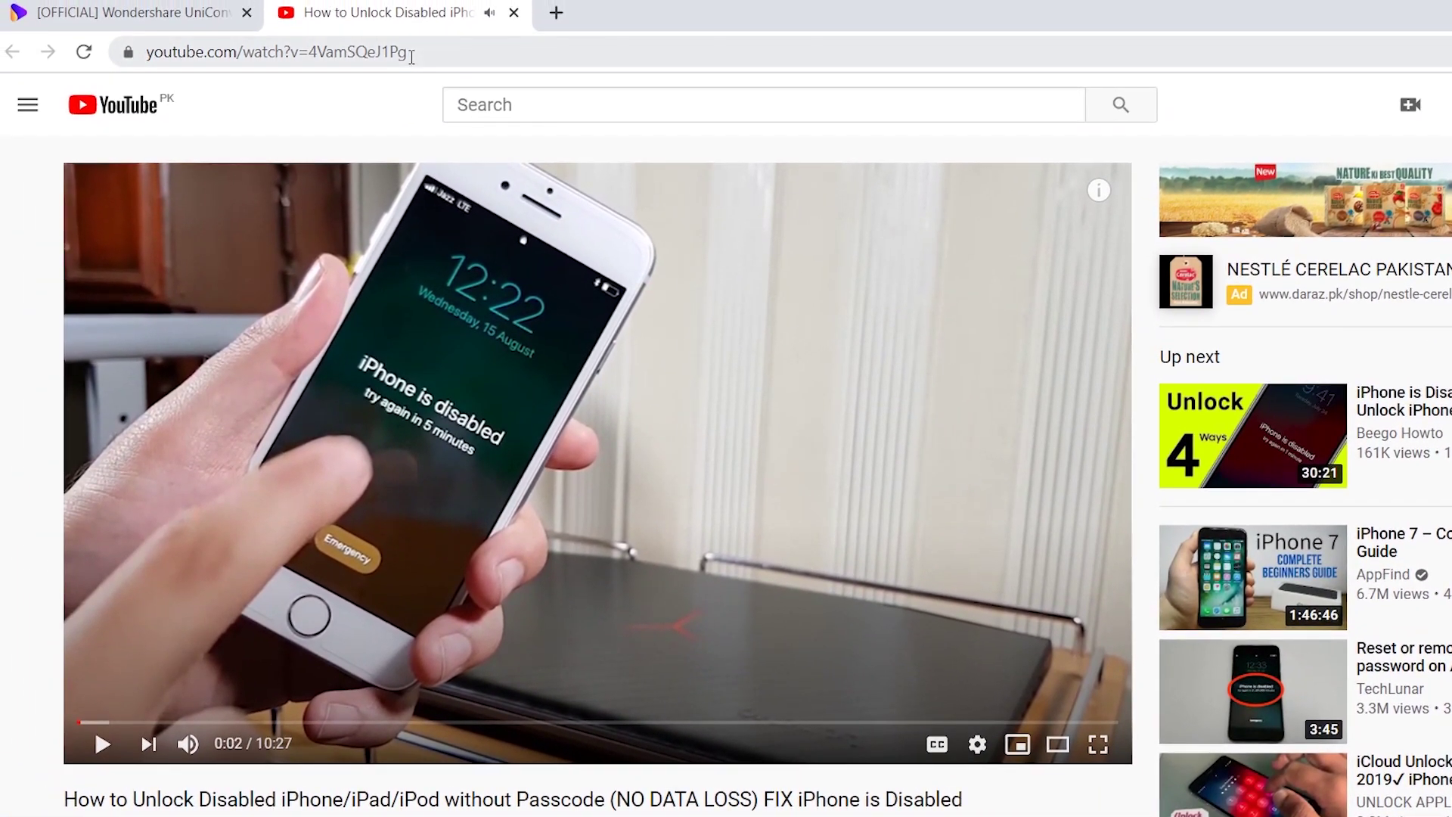
pyautogui.rightClick(330, 37)
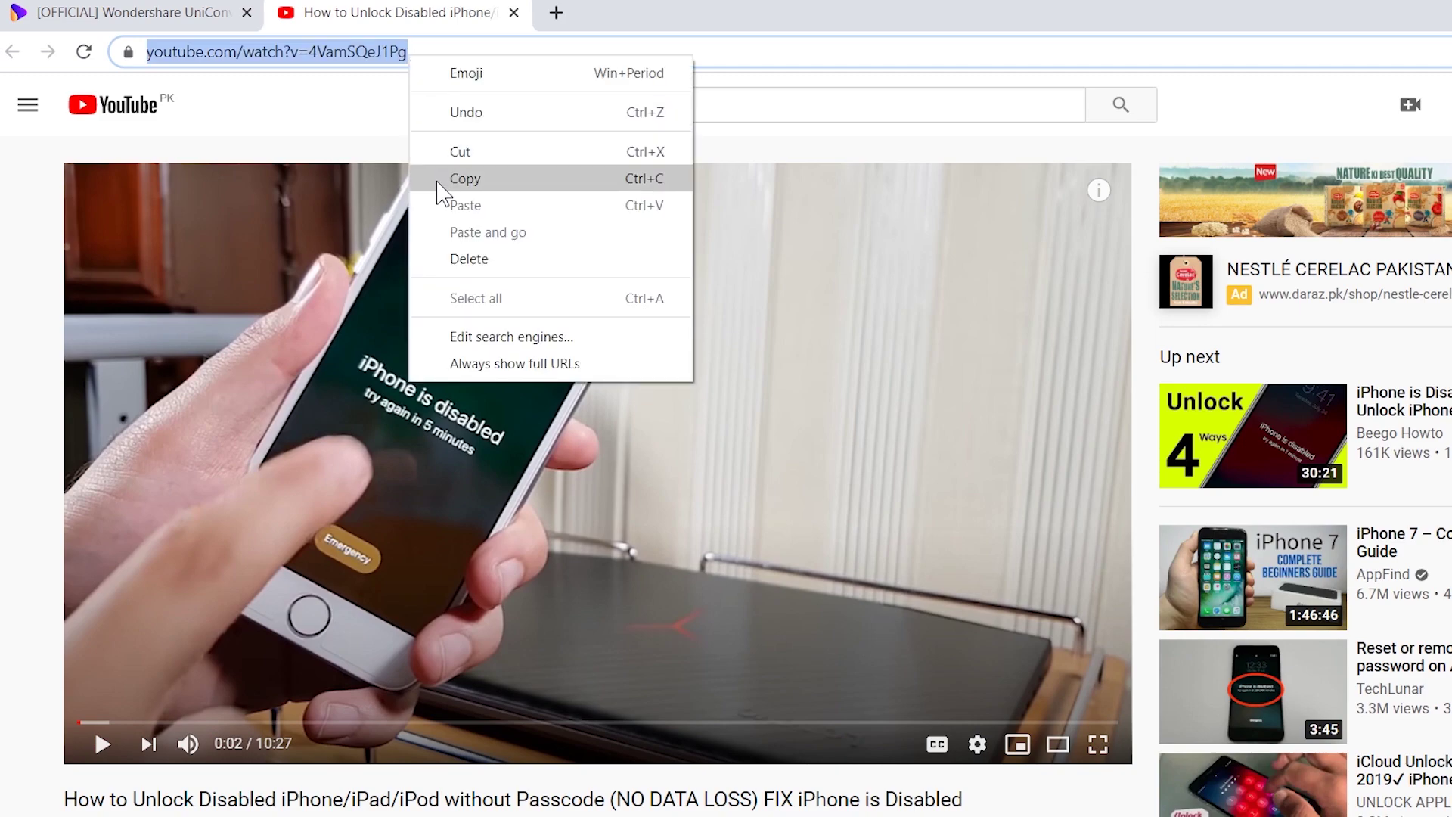
pyautogui.click(439, 180)
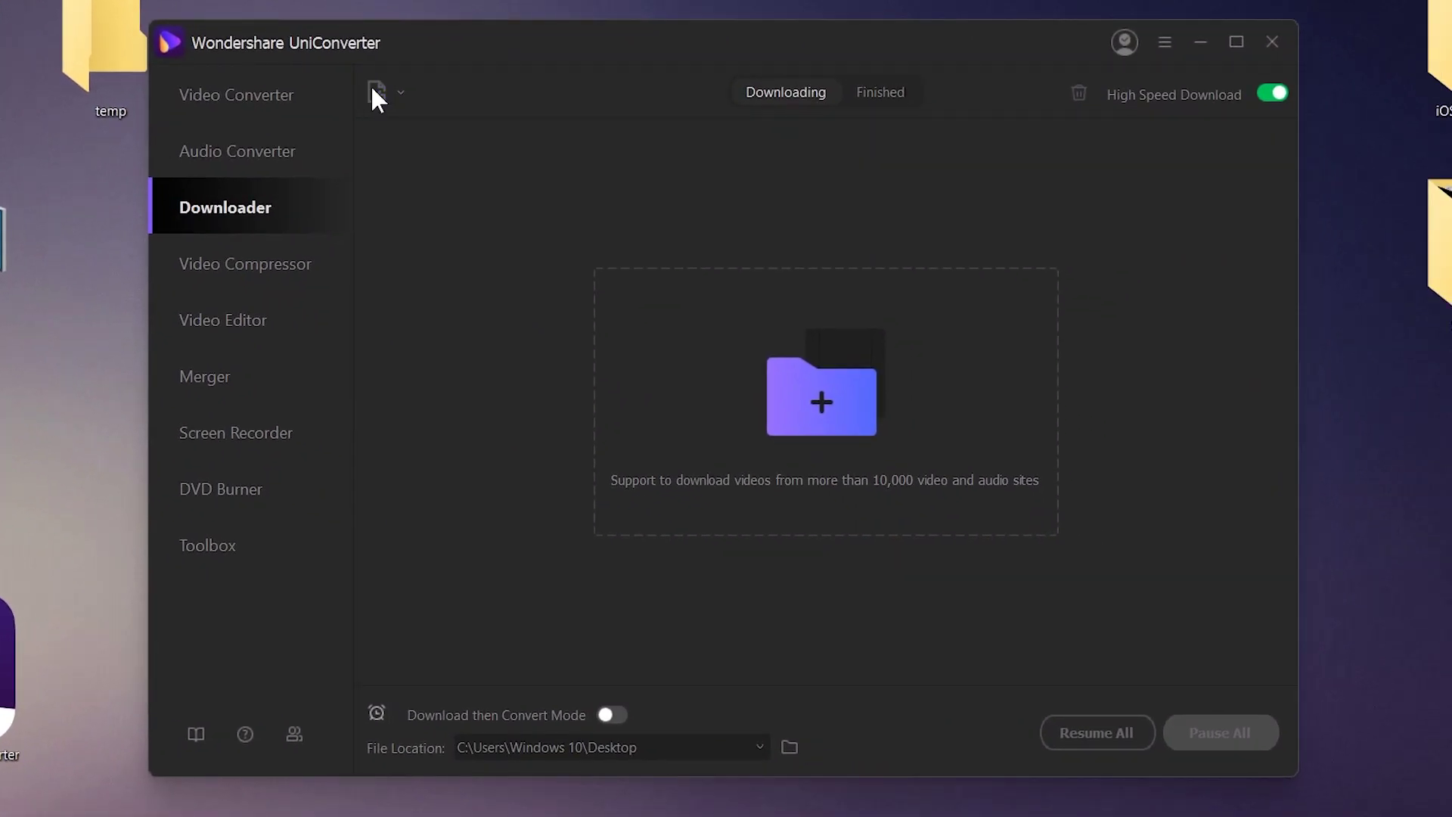
# - Paste the copied URL into Downloader and download the video as a 1080P MP4
pyautogui.click(373, 90)
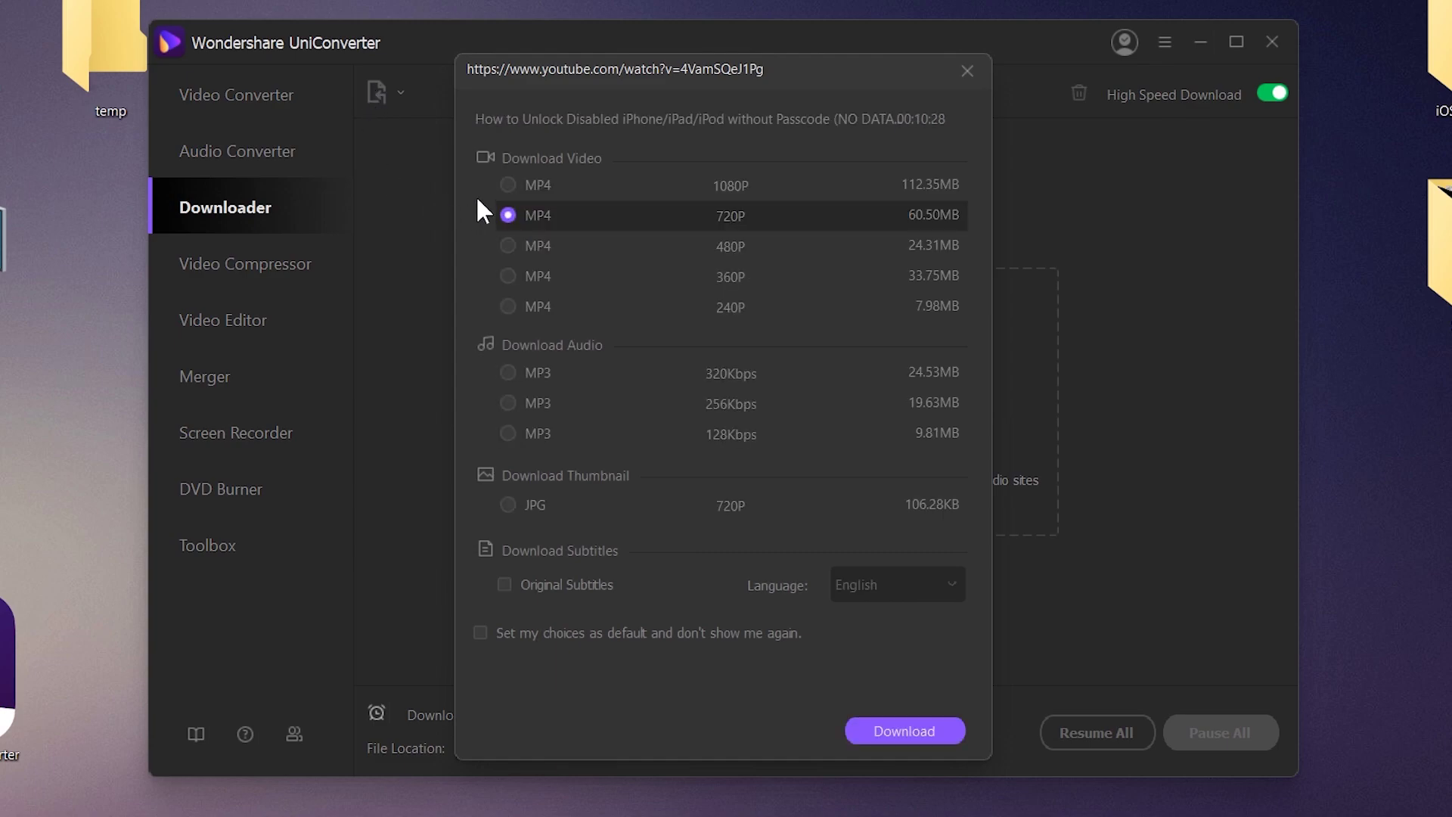
pyautogui.click(707, 186)
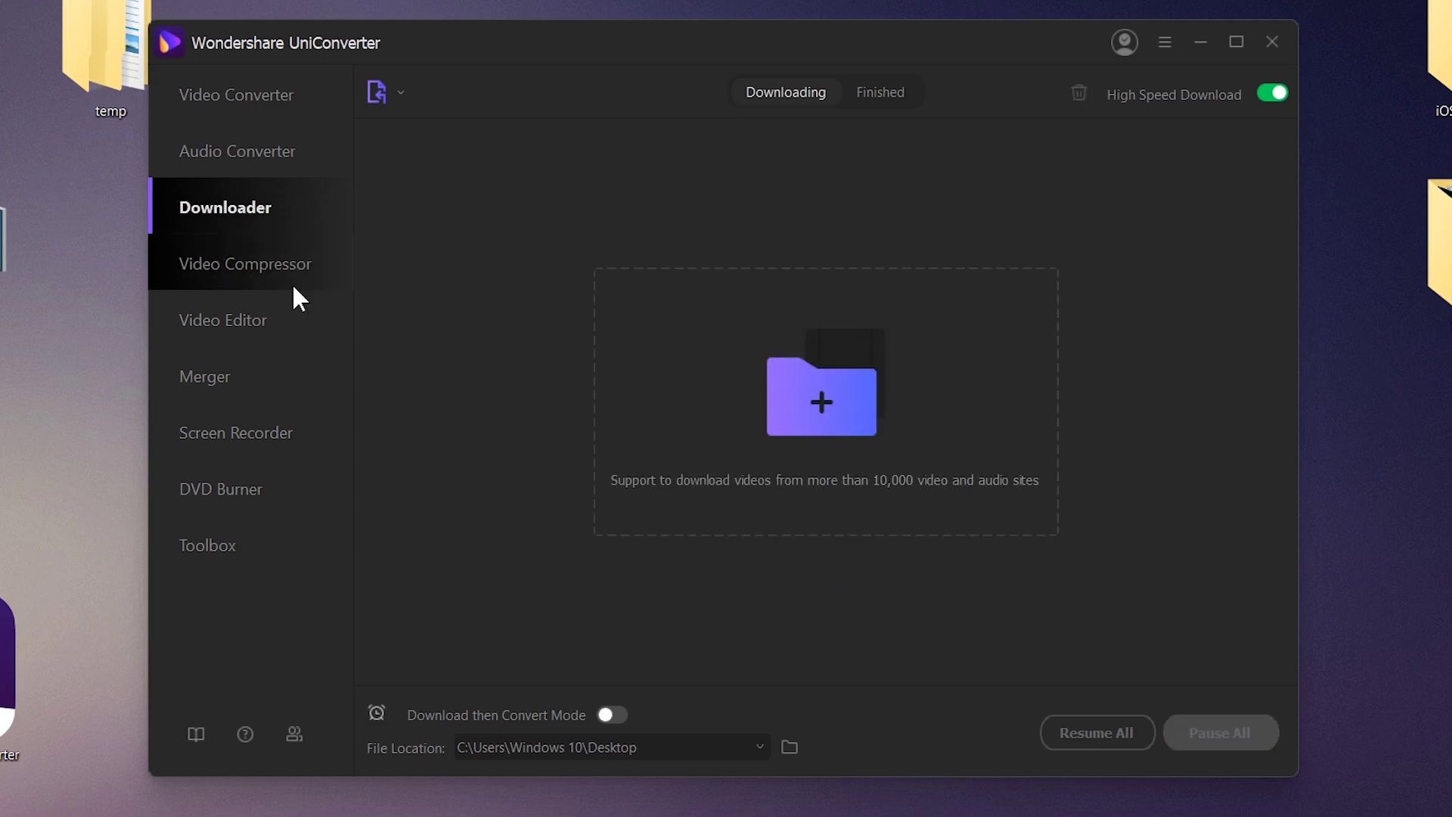
pyautogui.click(244, 286)
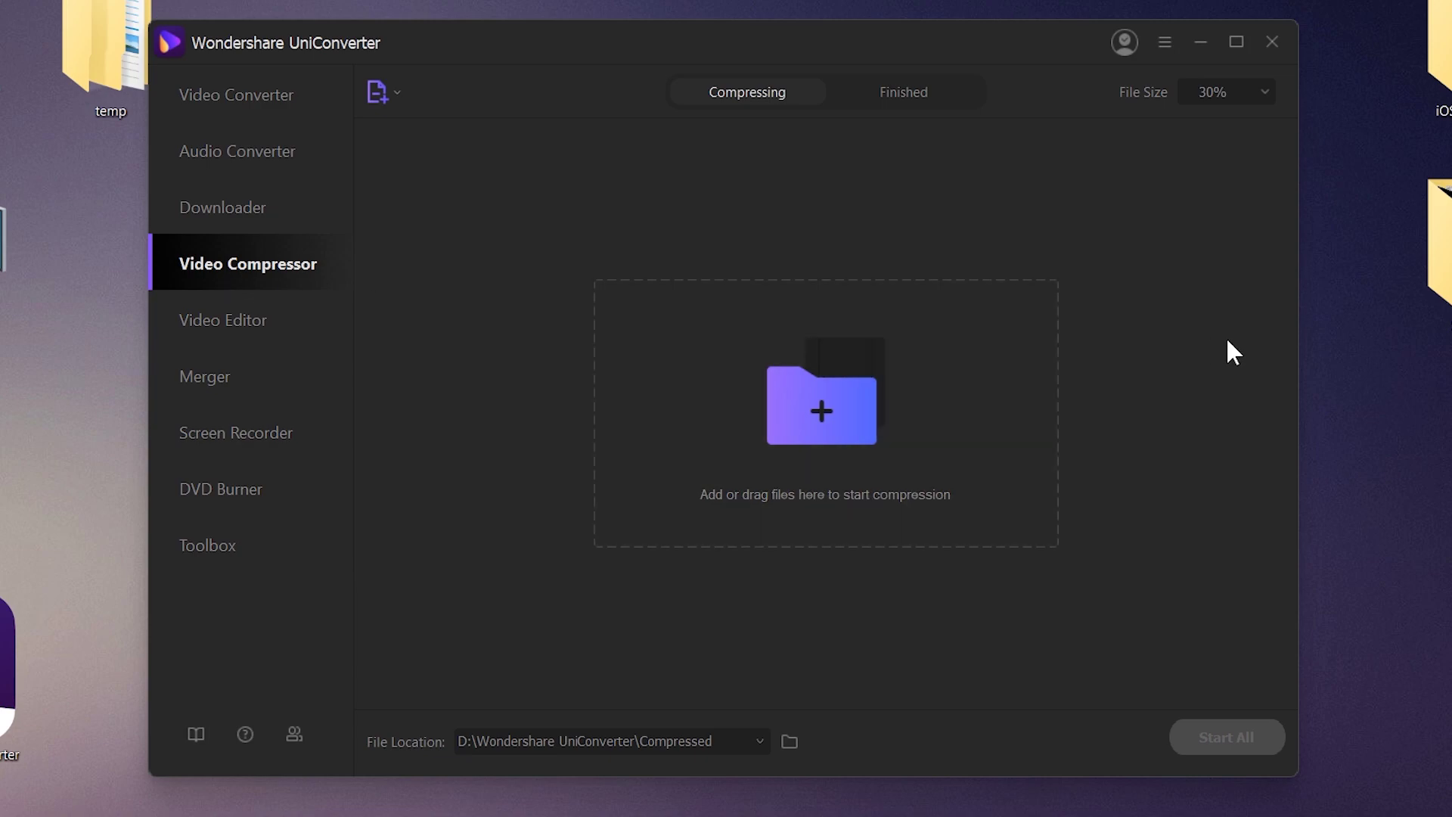
# - Drag sample_3840x2160.mkv from the Samples folder into the Video Compressor
pyautogui.doubleClick(1431, 242)
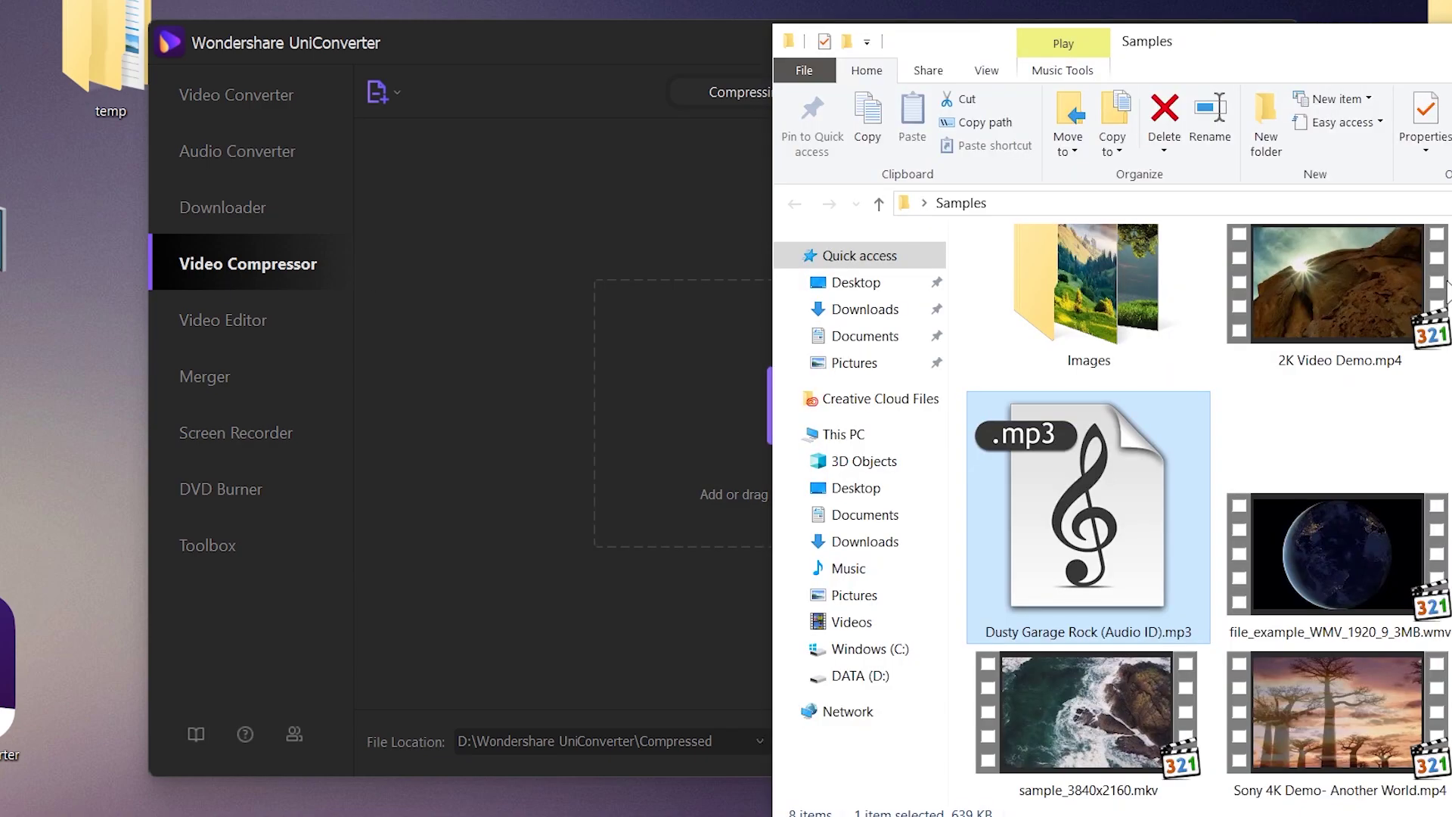
pyautogui.click(1269, 574)
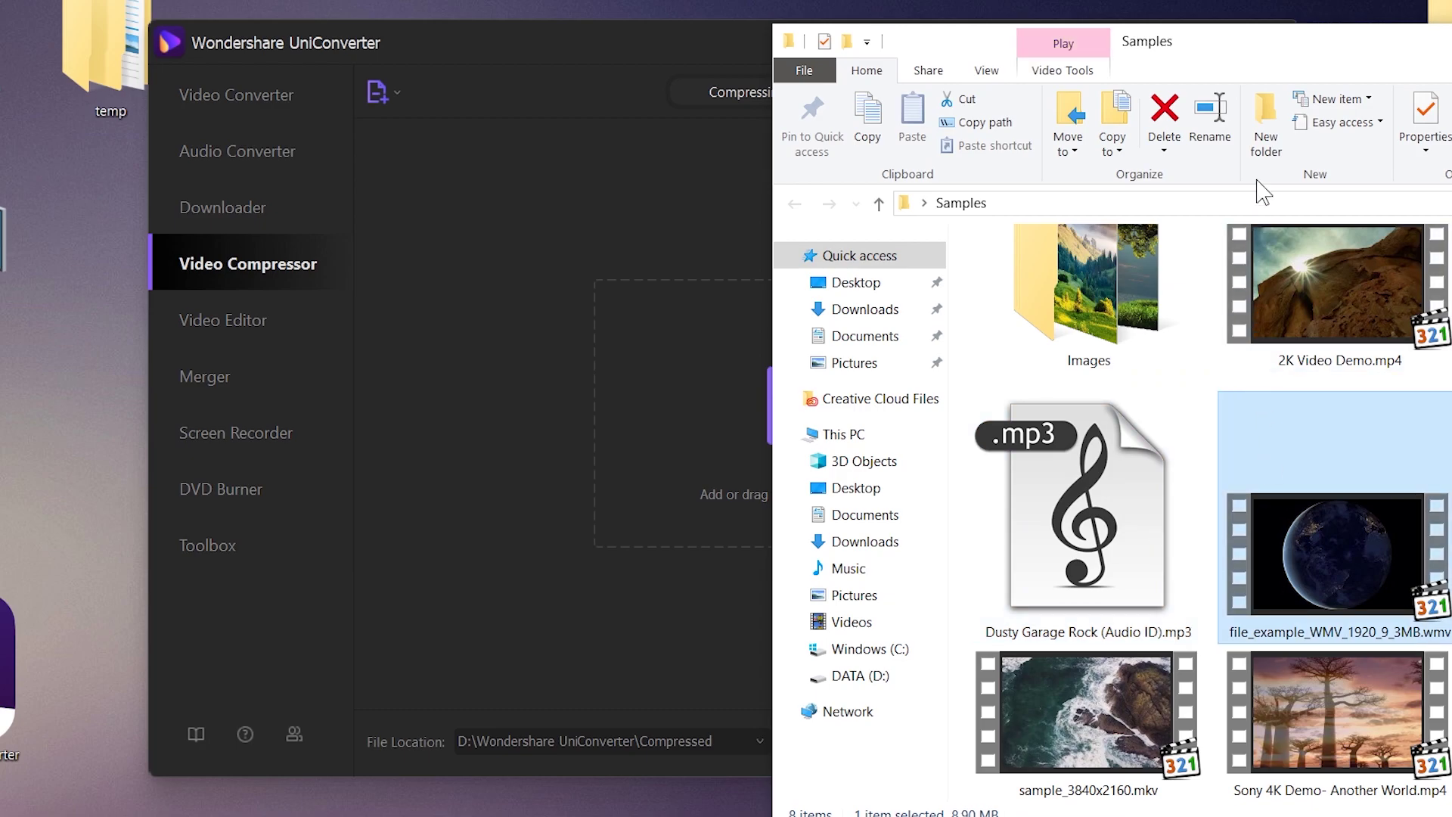
pyautogui.moveTo(1277, 59); pyautogui.dragTo(1037, 74)
pyautogui.click(1086, 310)
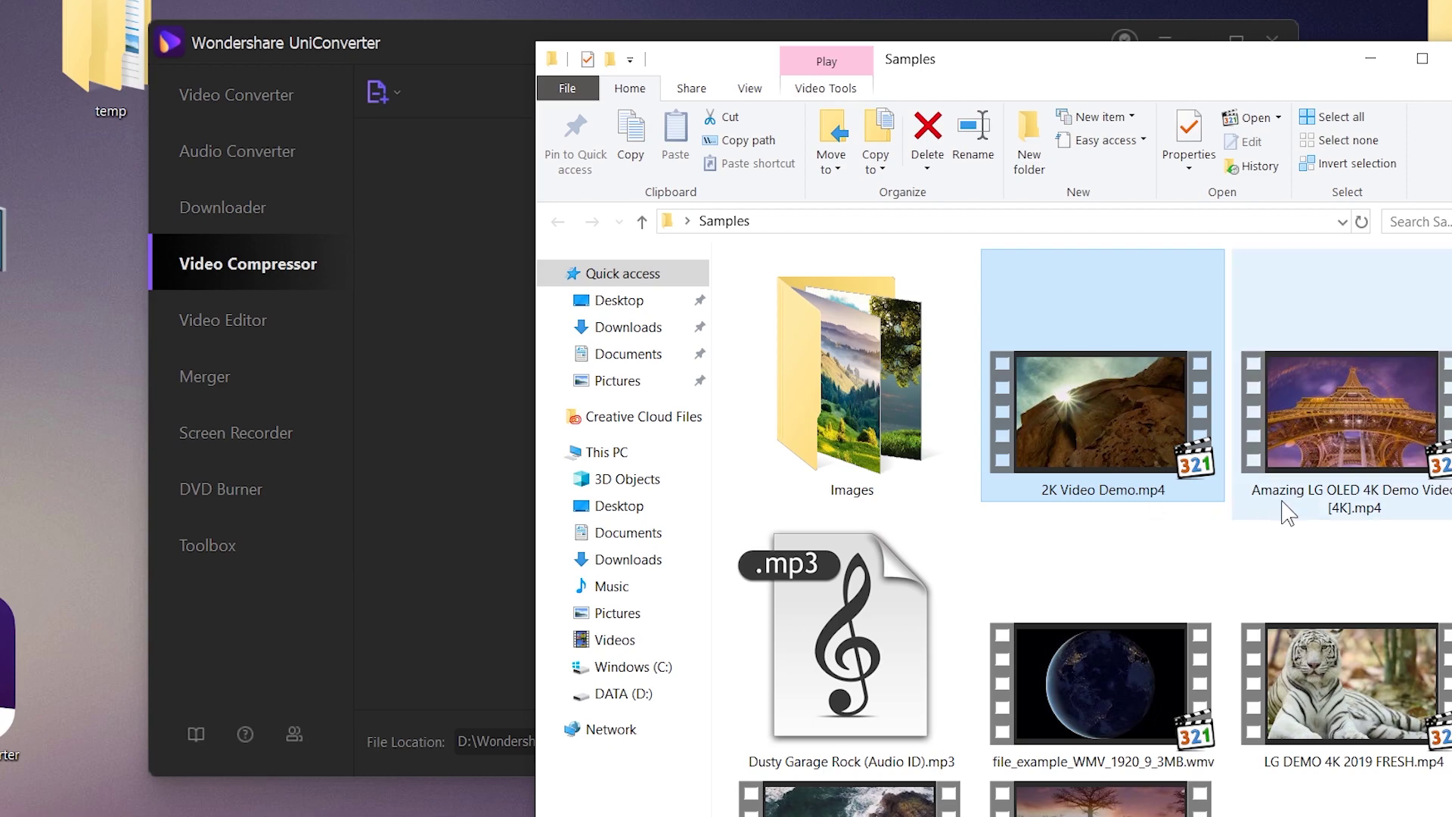
pyautogui.click(1316, 499)
pyautogui.scroll(-2, 1318, 499)
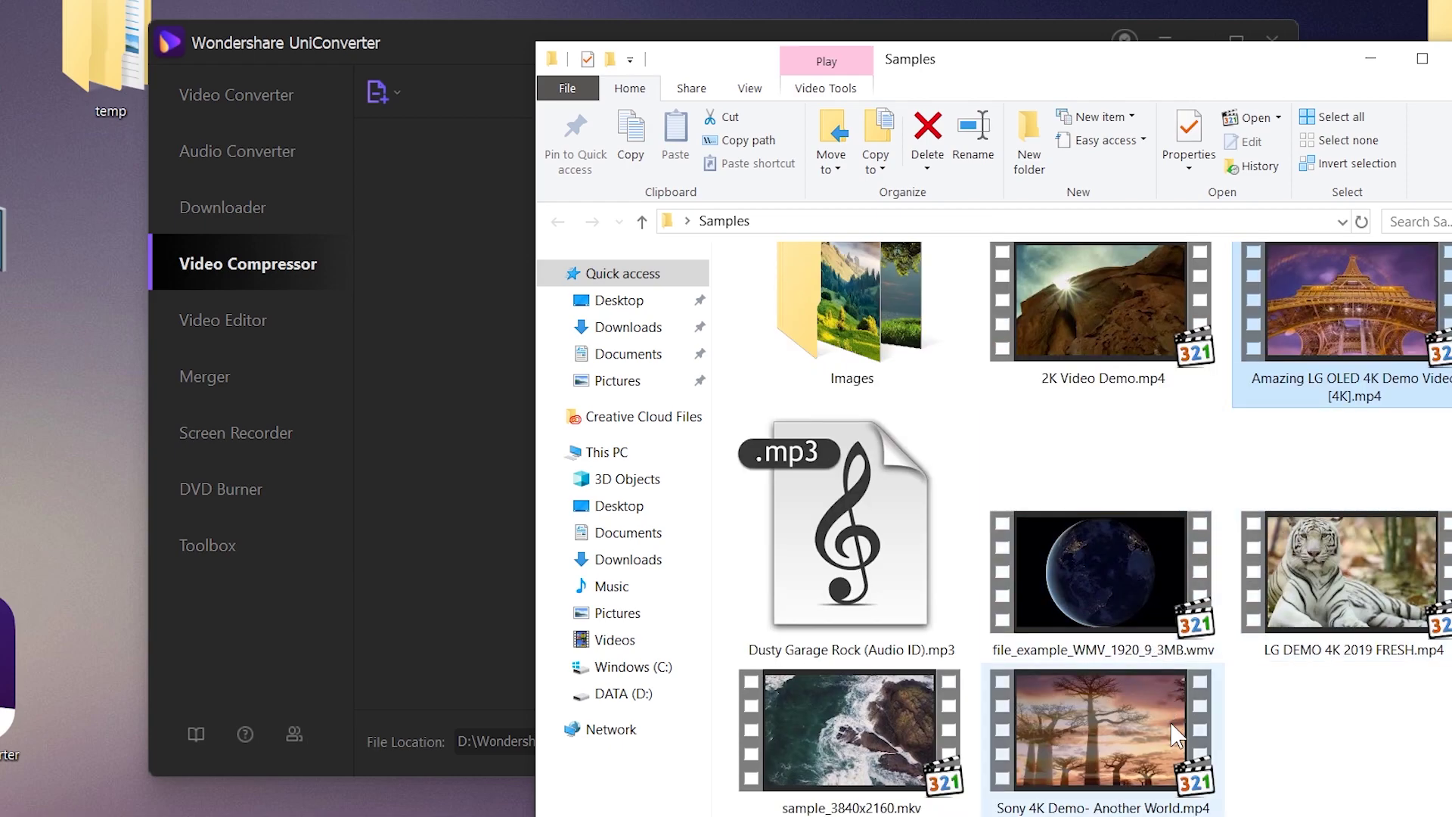
pyautogui.click(900, 760)
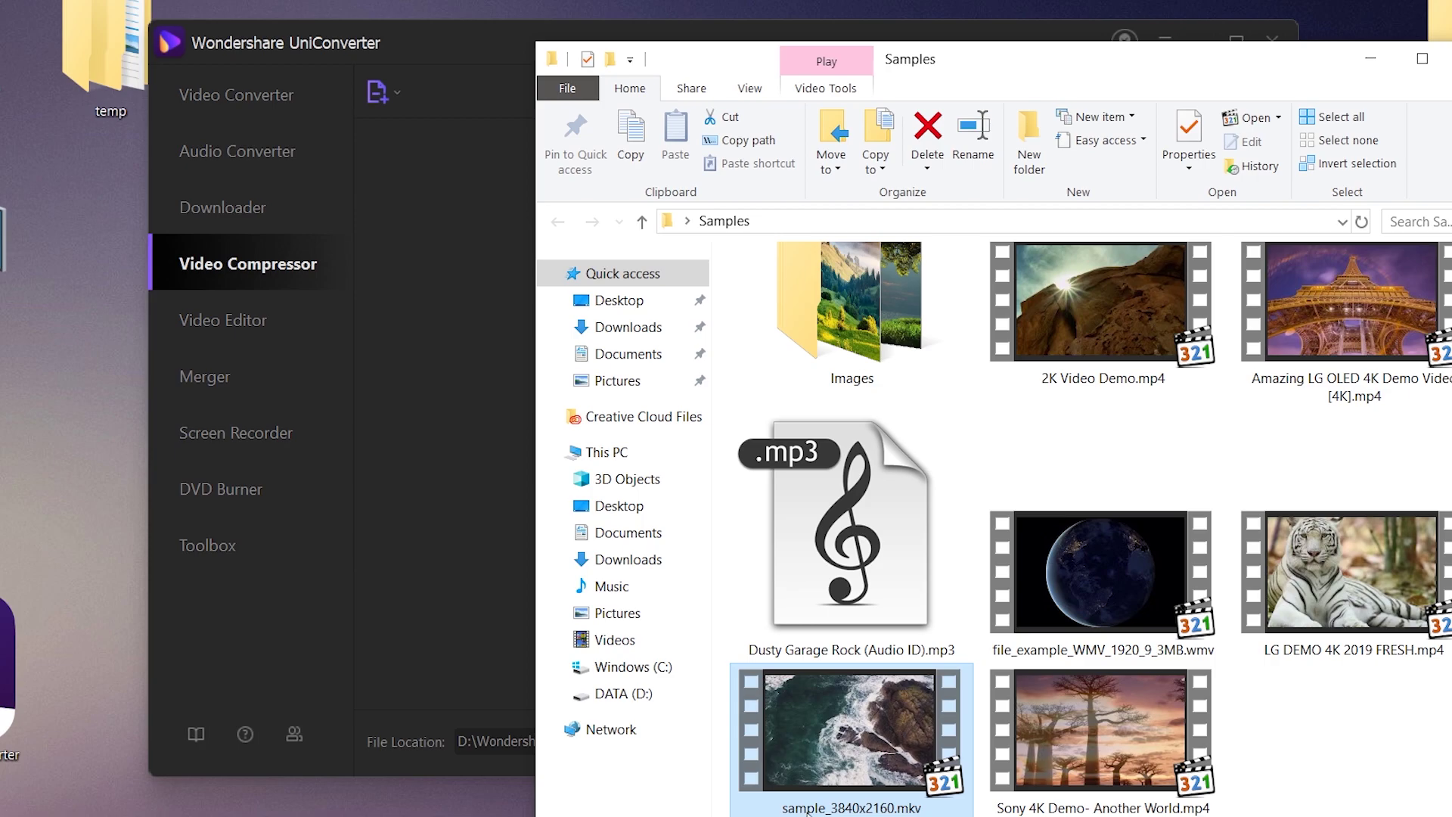
pyautogui.moveTo(808, 811); pyautogui.dragTo(479, 457)
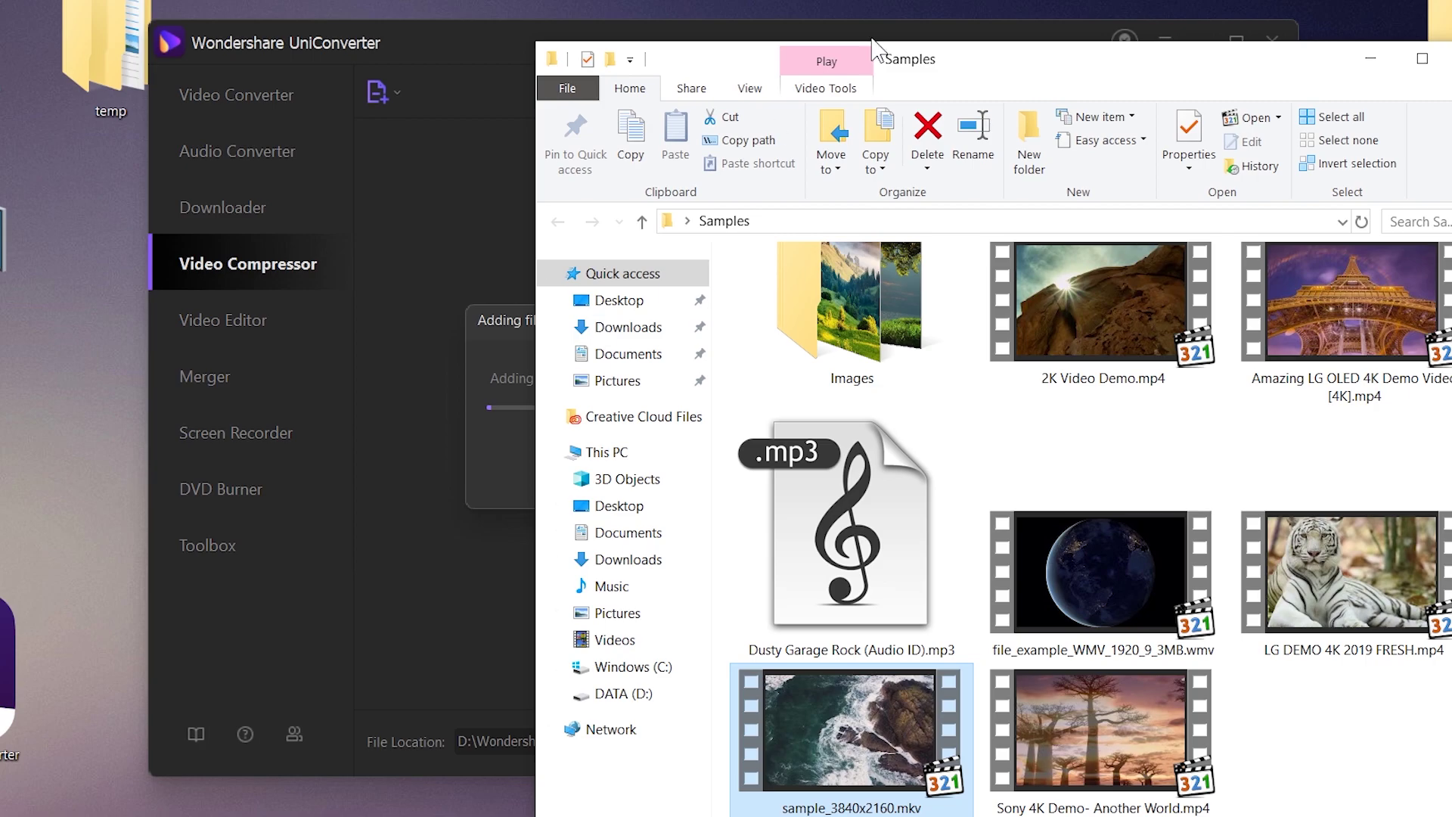
pyautogui.click(1371, 59)
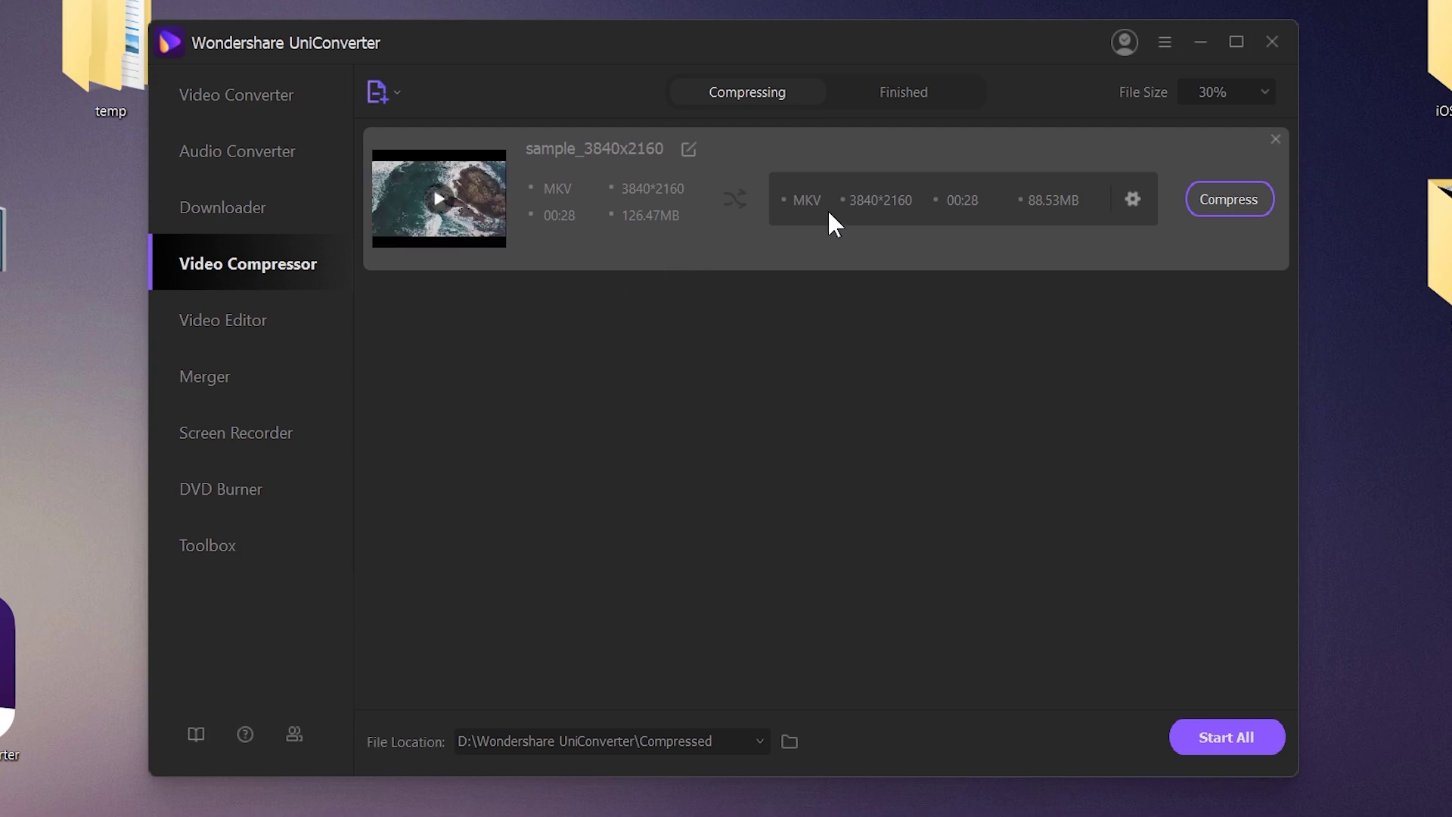
# - Open the MKV's compression settings, keep MKV as the format, and slide the file size down
pyautogui.click(1133, 200)
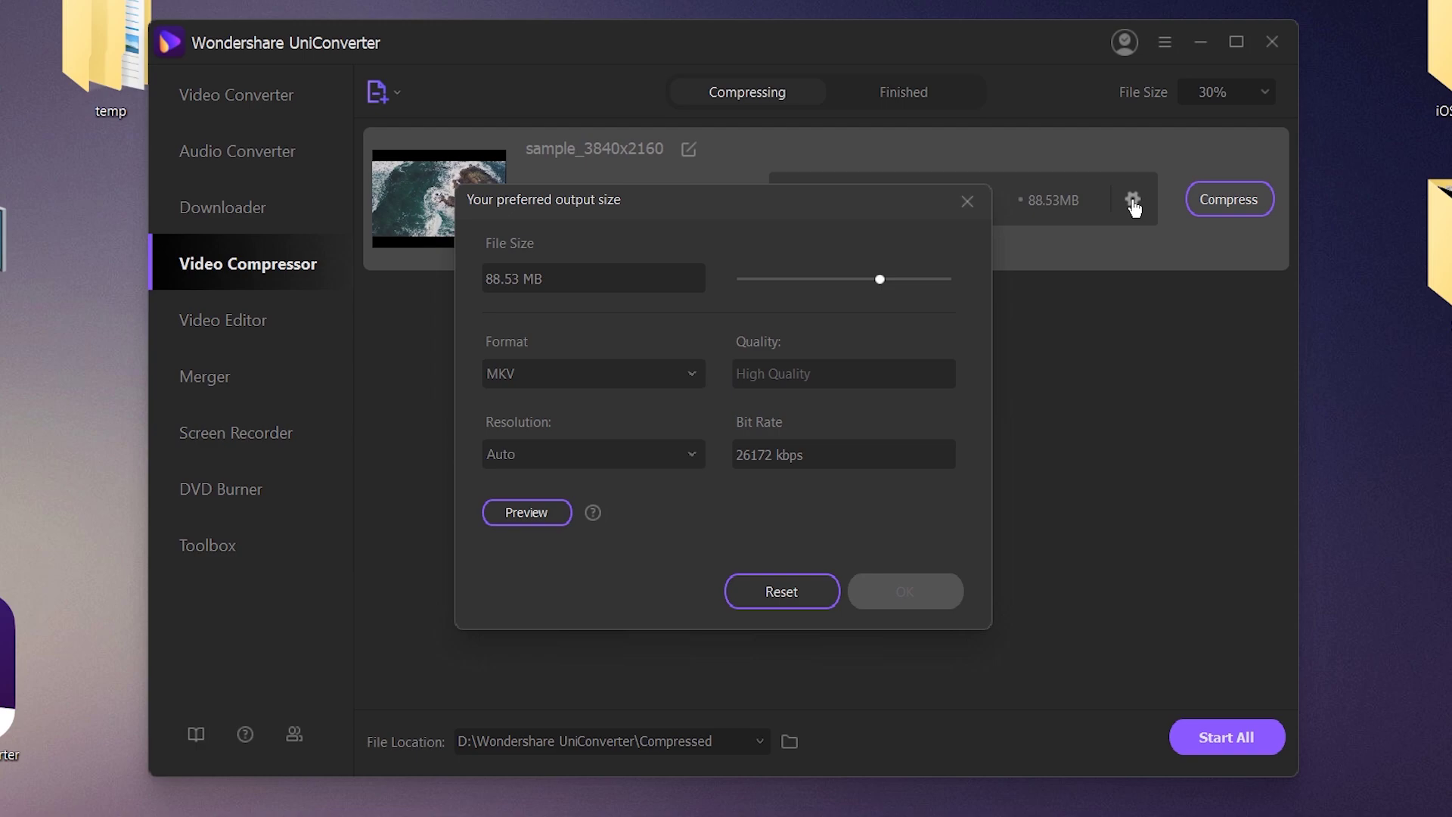
pyautogui.moveTo(776, 199); pyautogui.dragTo(806, 235)
pyautogui.click(578, 320)
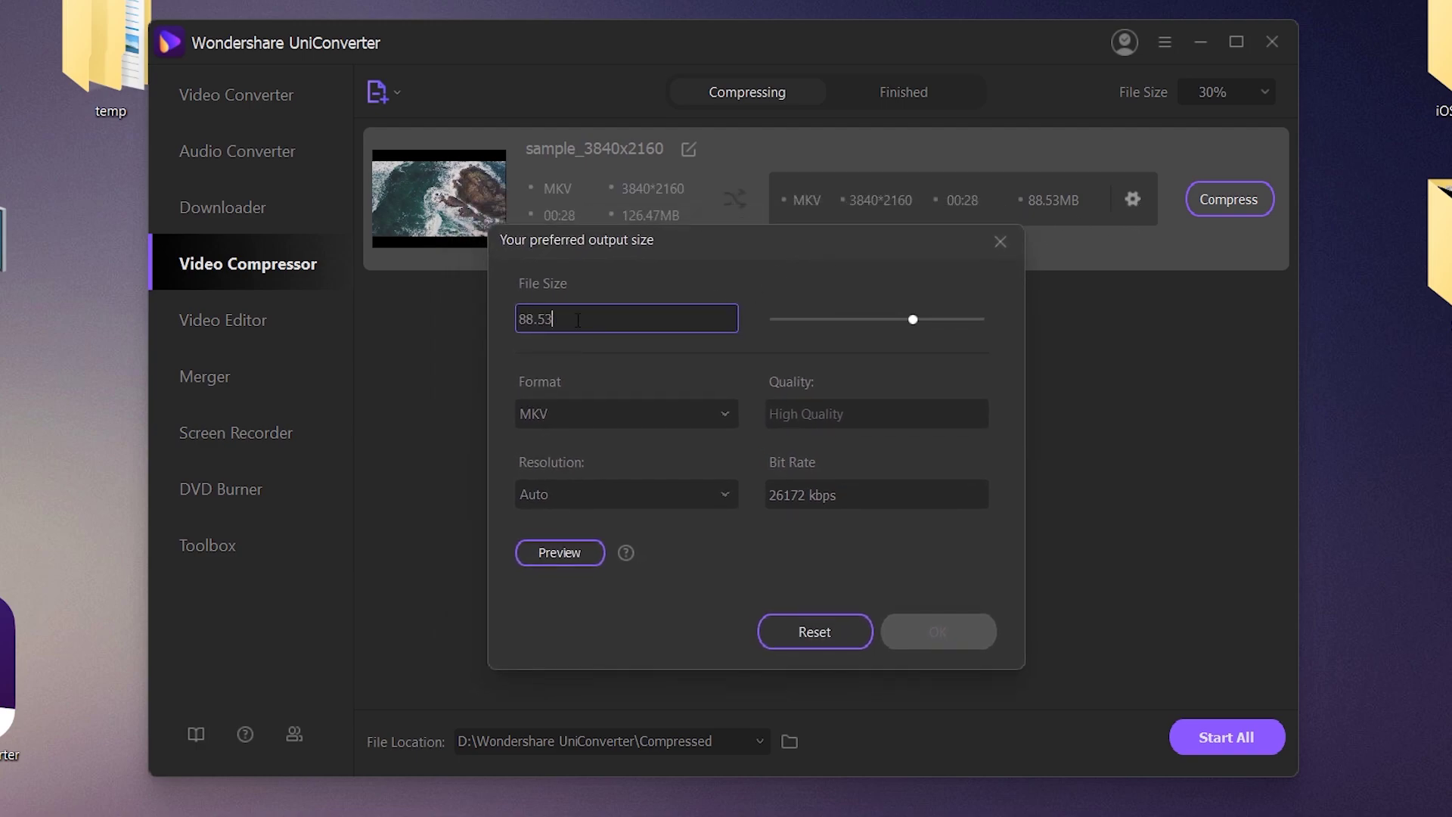
pyautogui.hotkey('ctrl', 'a')
pyautogui.click(558, 424)
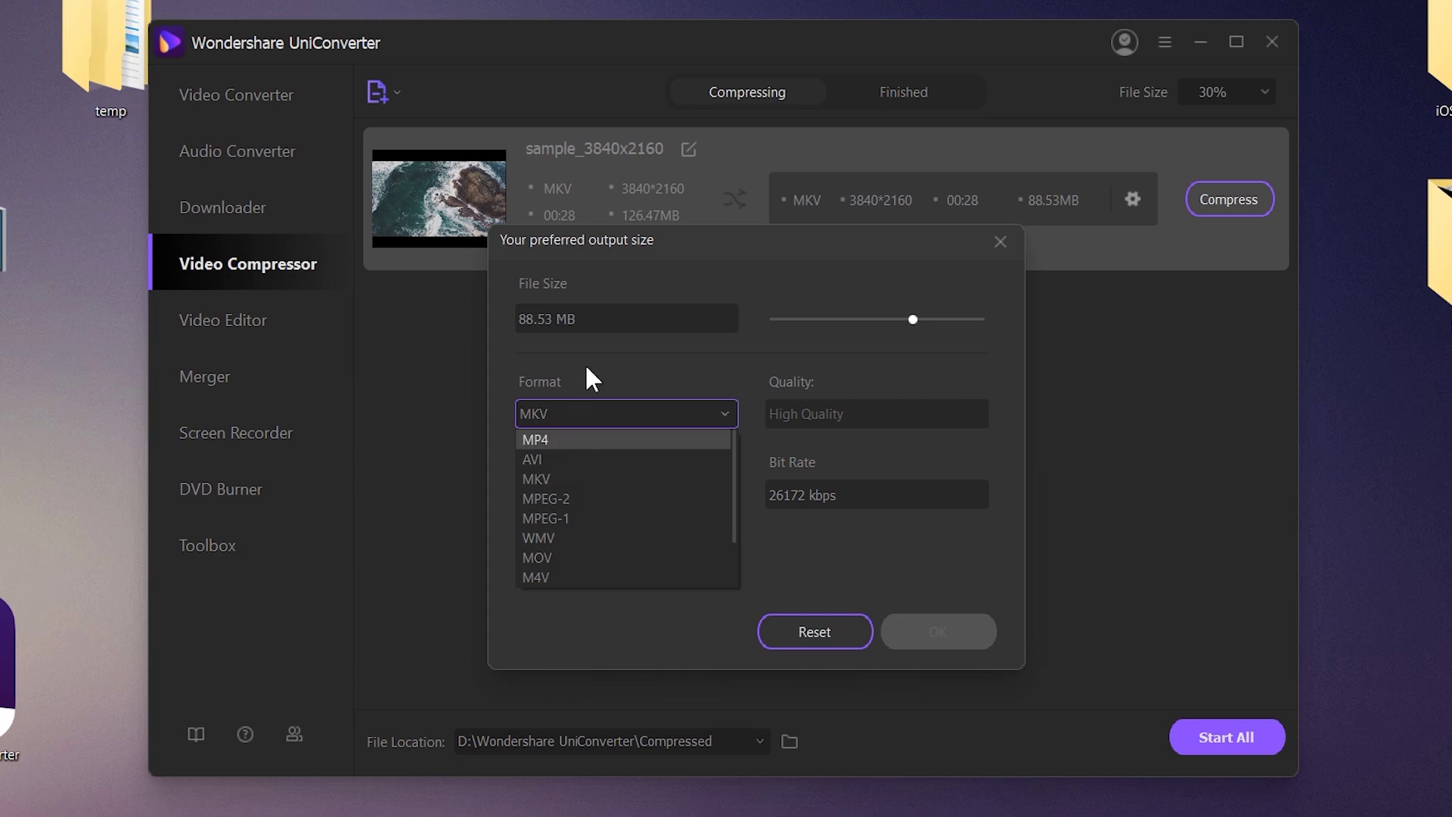
pyautogui.click(587, 366)
pyautogui.click(575, 408)
pyautogui.click(746, 390)
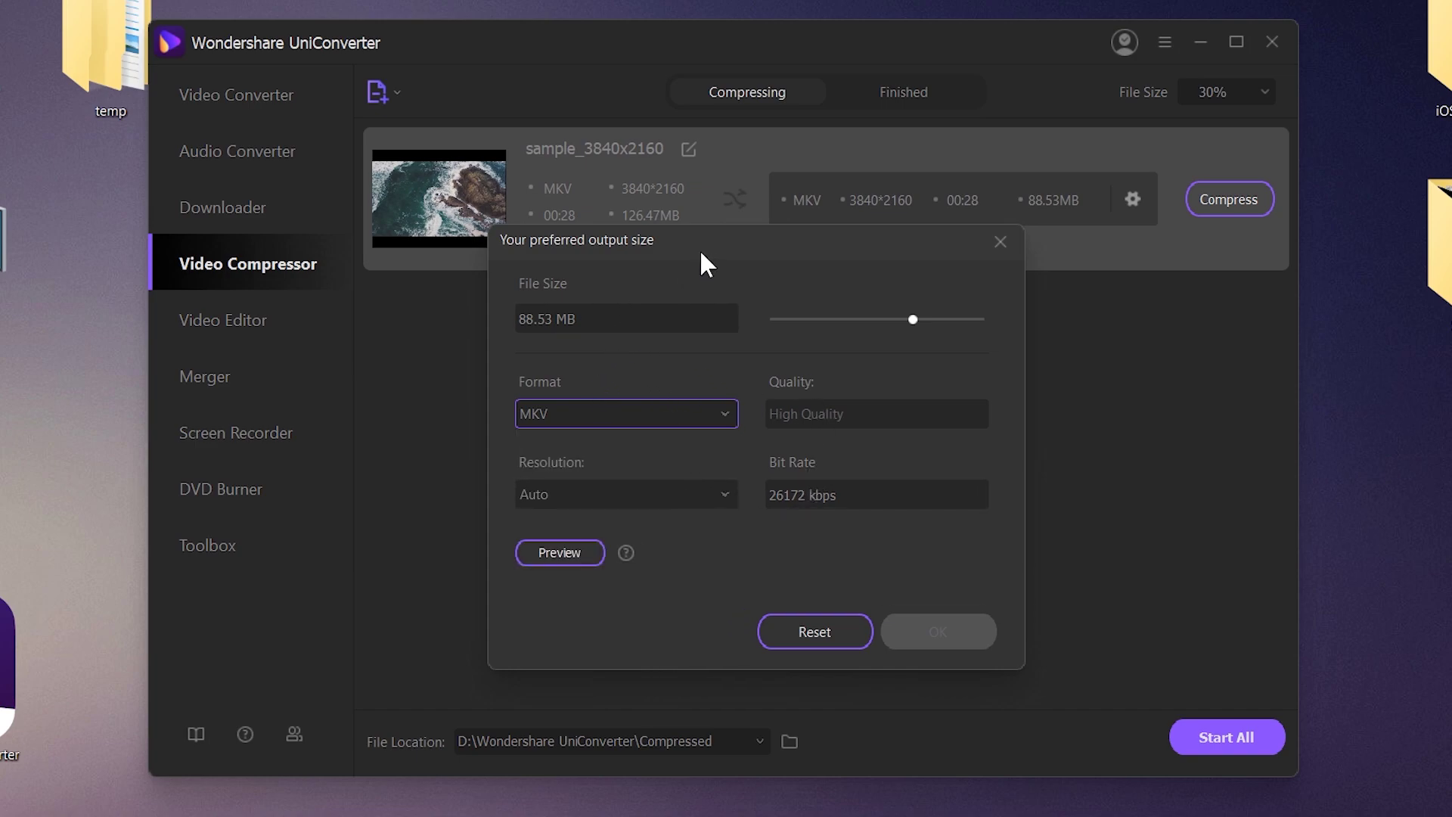
pyautogui.moveTo(701, 254); pyautogui.dragTo(710, 280)
pyautogui.moveTo(922, 350); pyautogui.dragTo(958, 353)
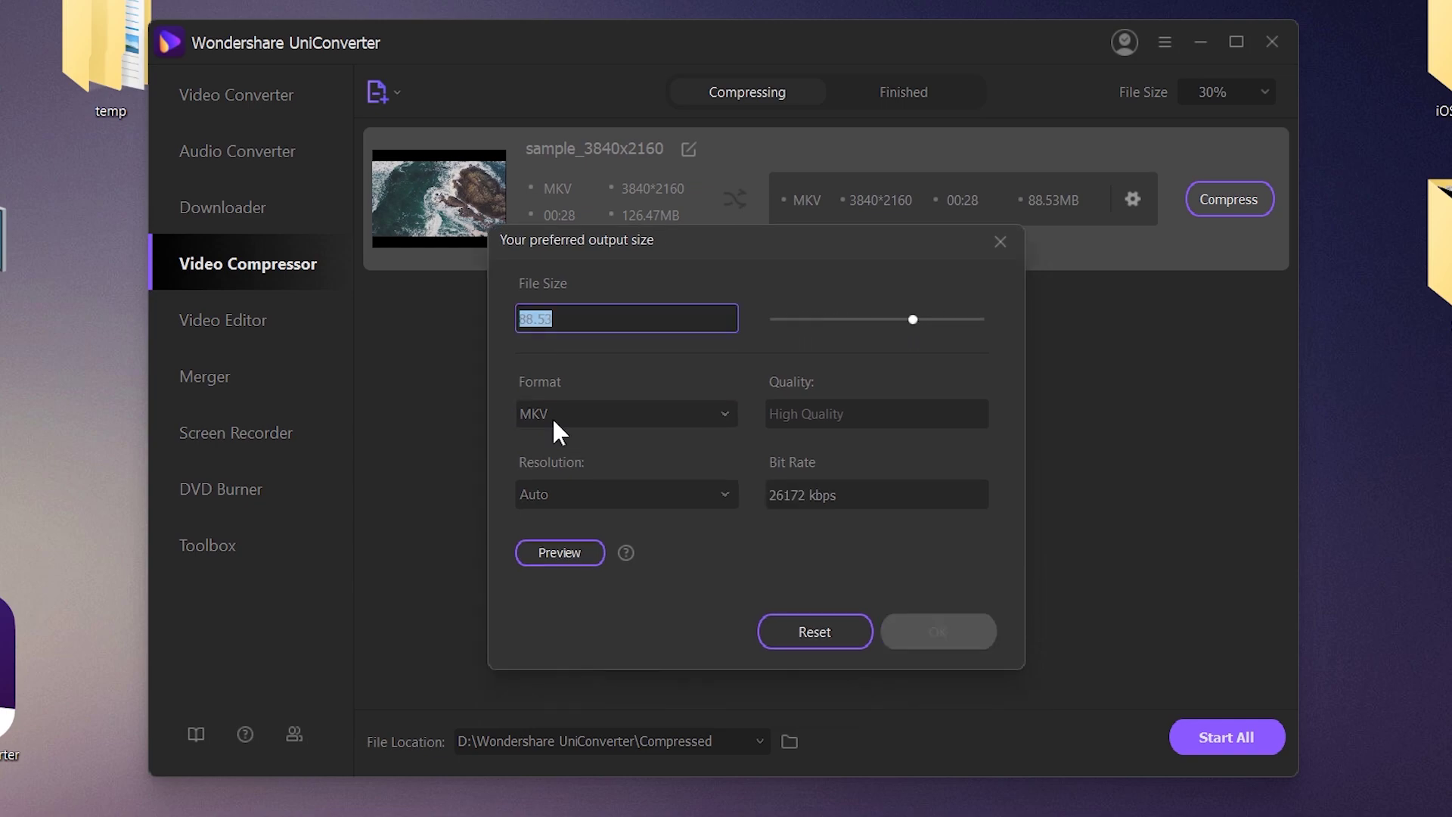
# - Set the target file size to about 26.82 MB and the resolution to 1920*1080
pyautogui.click(552, 416)
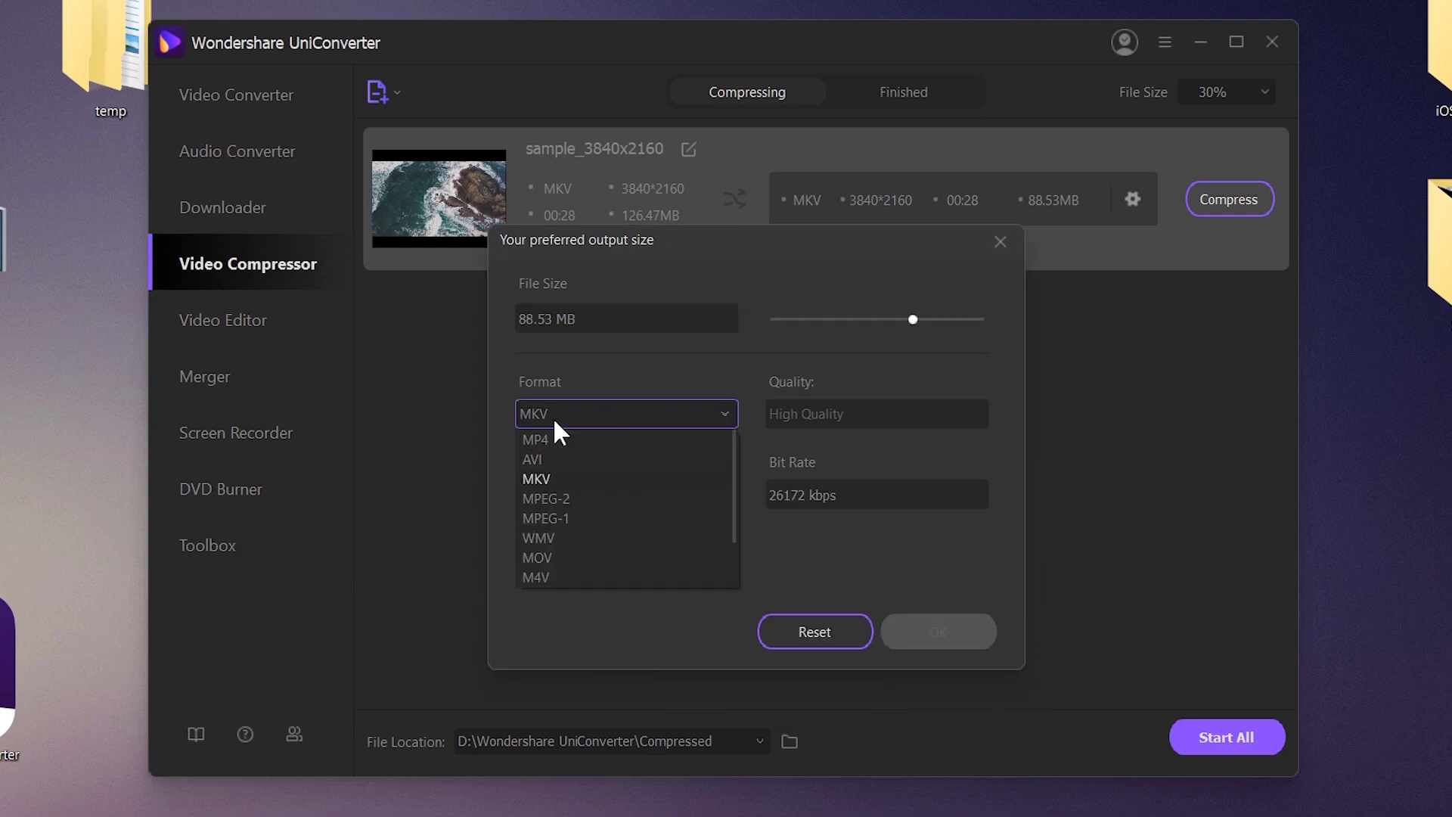
pyautogui.click(589, 364)
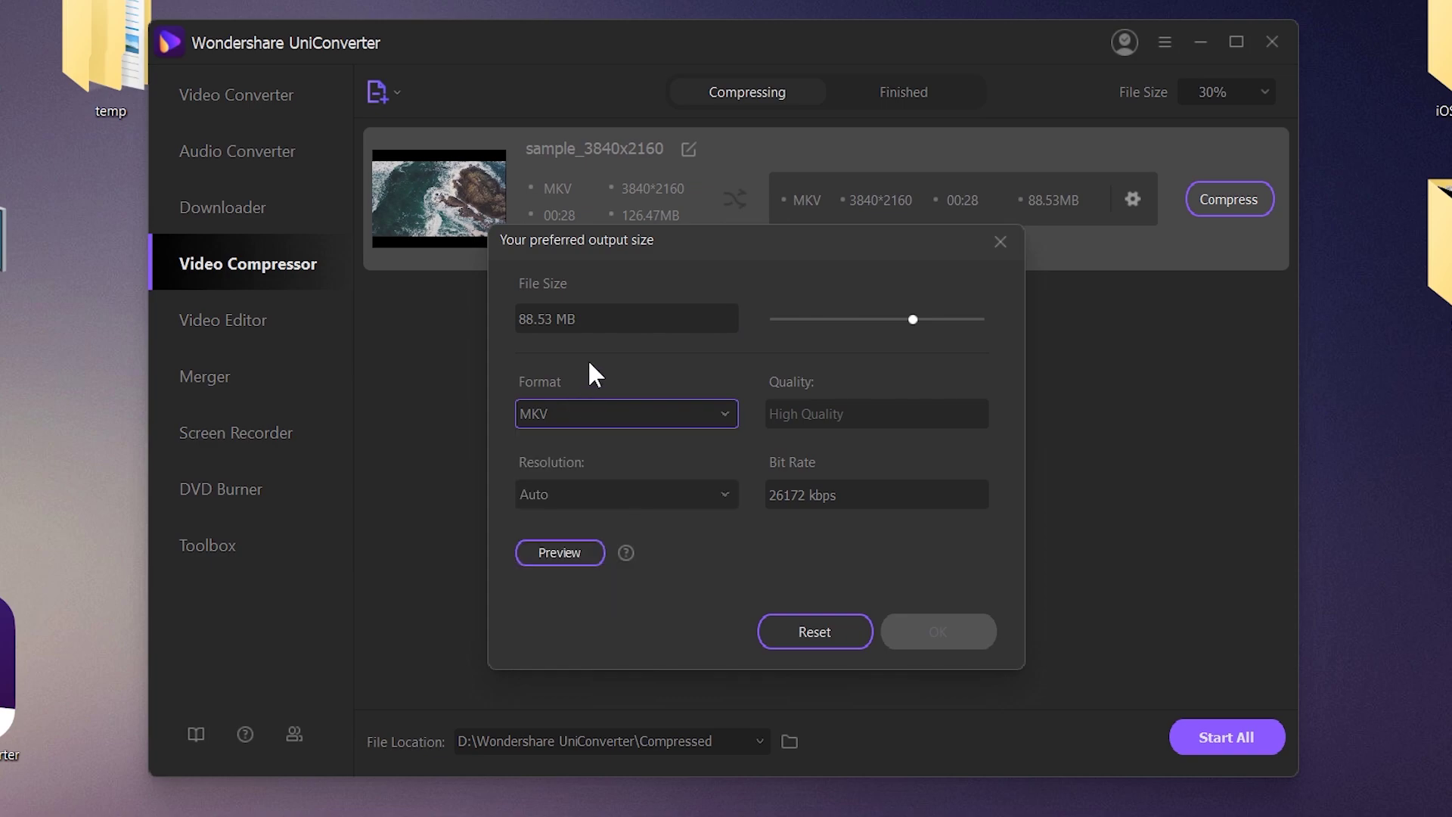
pyautogui.click(575, 409)
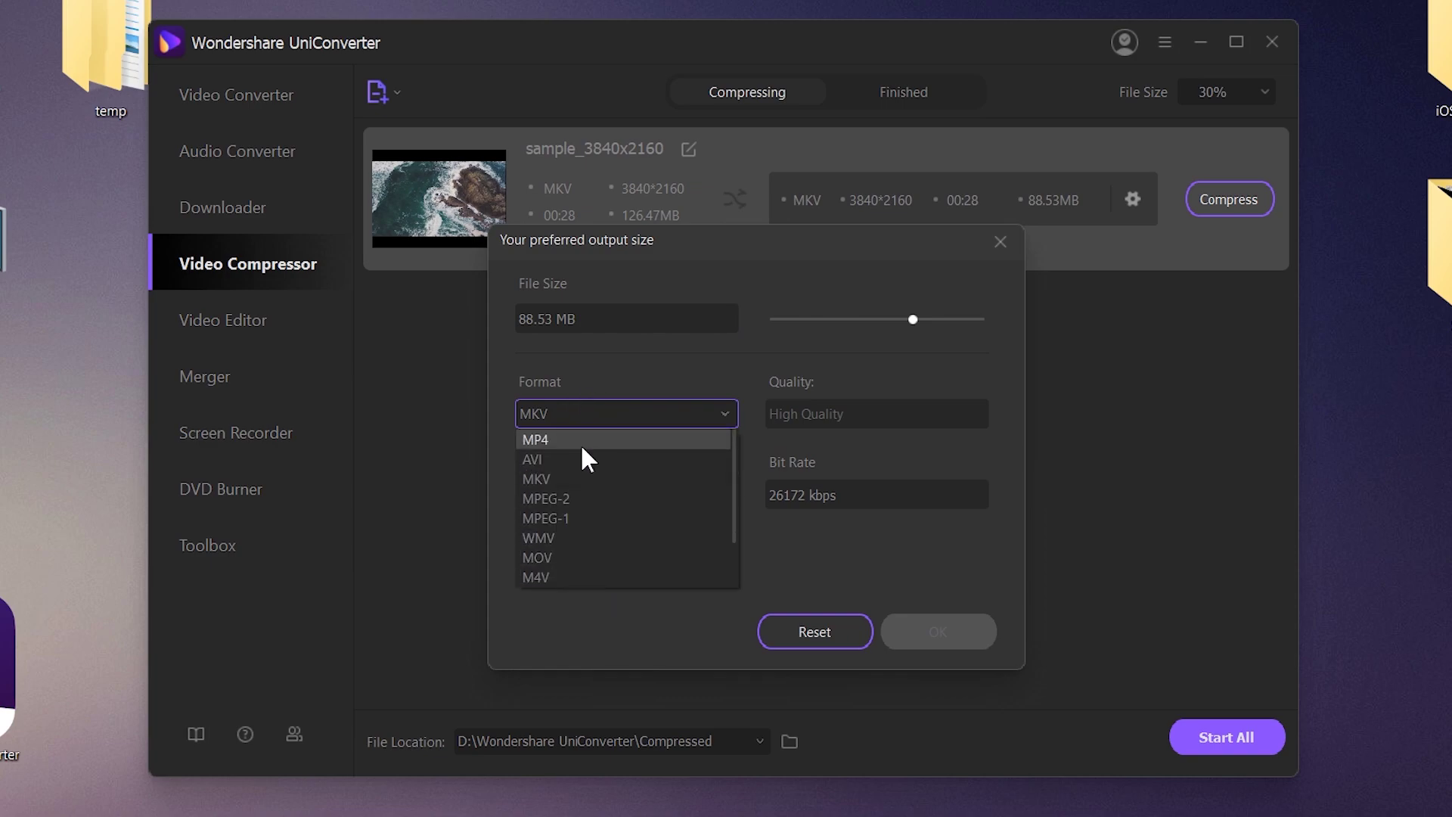
pyautogui.click(596, 373)
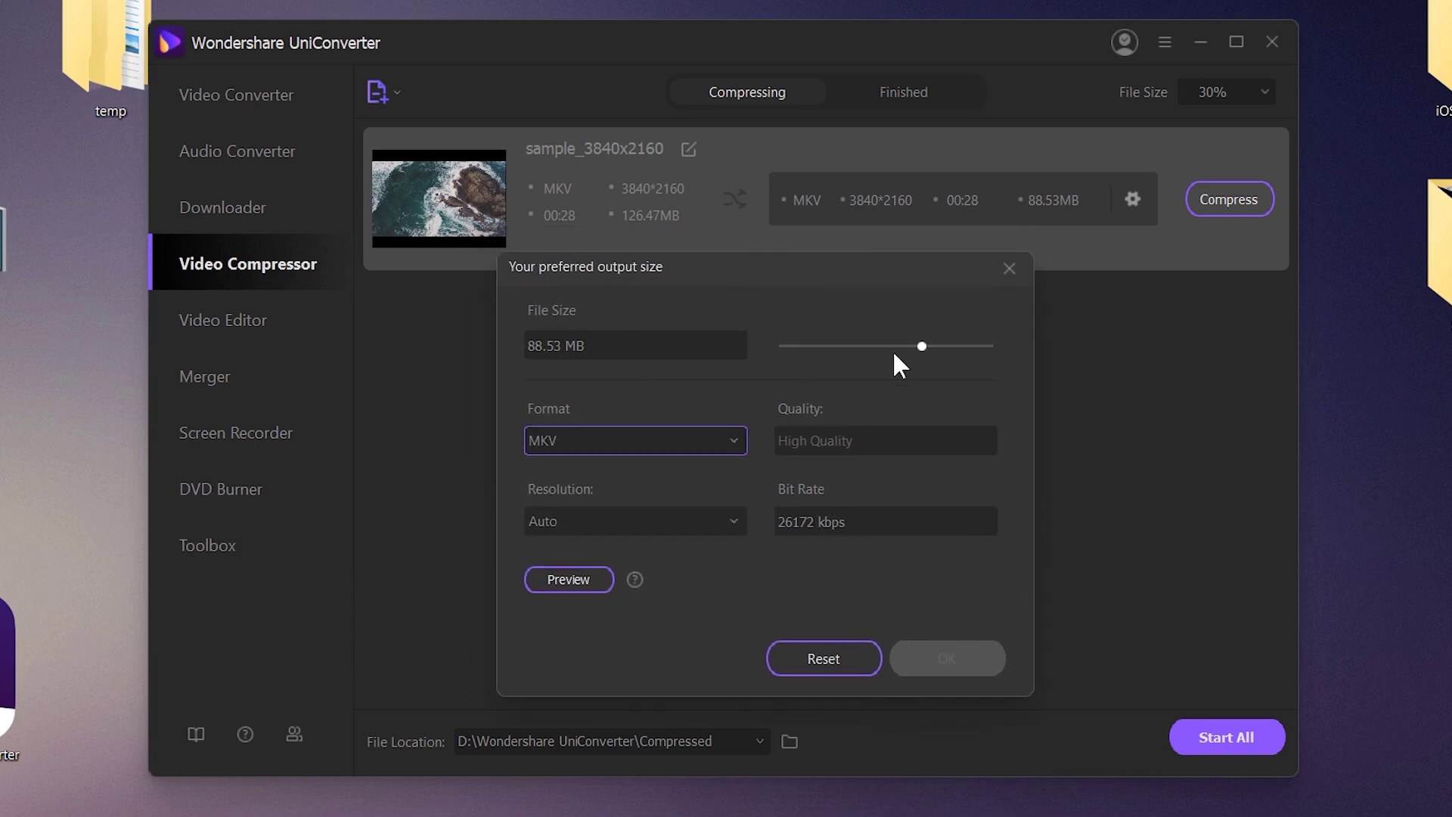
pyautogui.moveTo(922, 346); pyautogui.dragTo(999, 346)
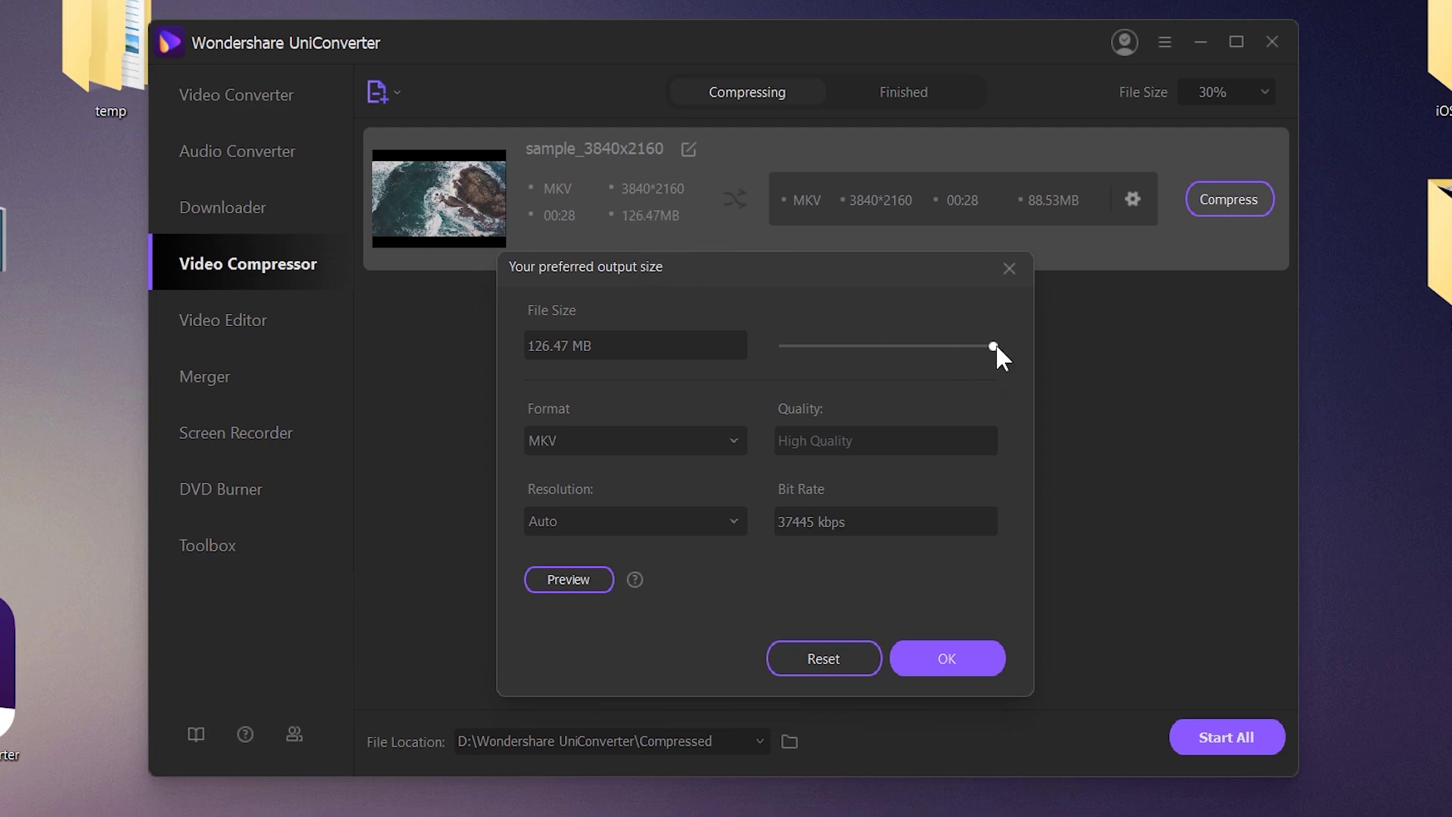
pyautogui.moveTo(994, 345); pyautogui.dragTo(803, 371)
pyautogui.click(729, 517)
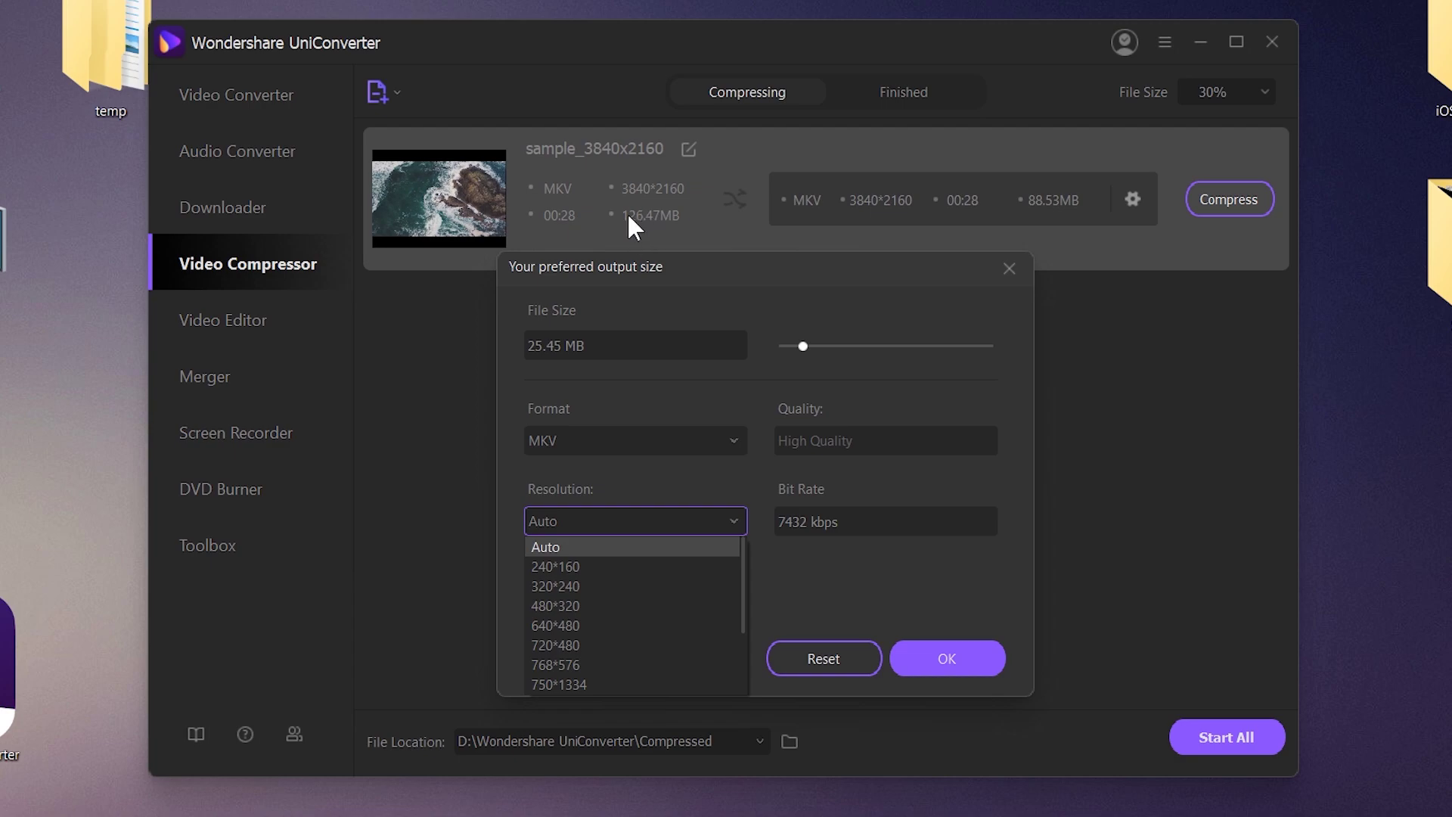
pyautogui.moveTo(738, 573); pyautogui.dragTo(737, 640)
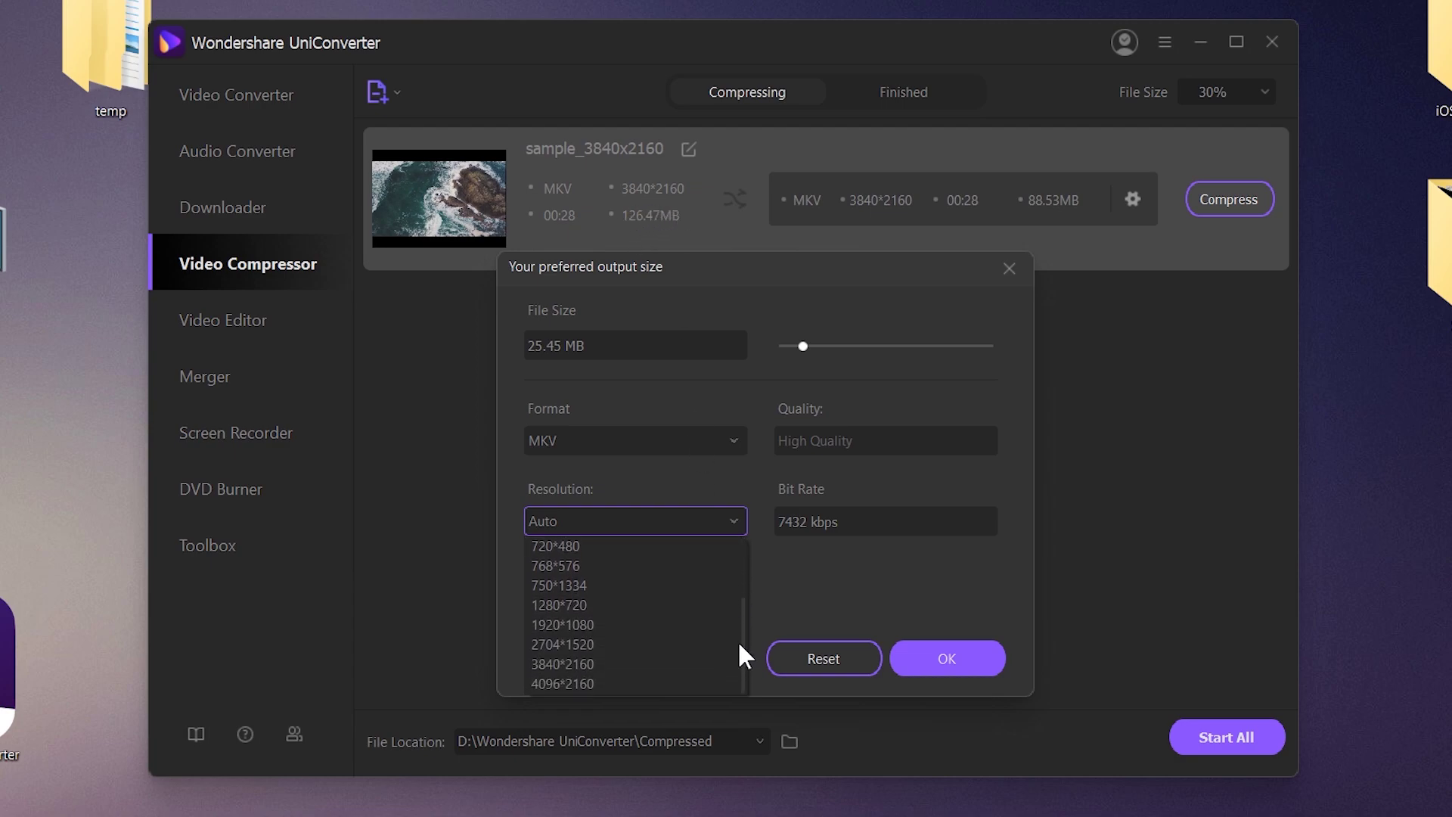
pyautogui.click(632, 625)
pyautogui.click(760, 741)
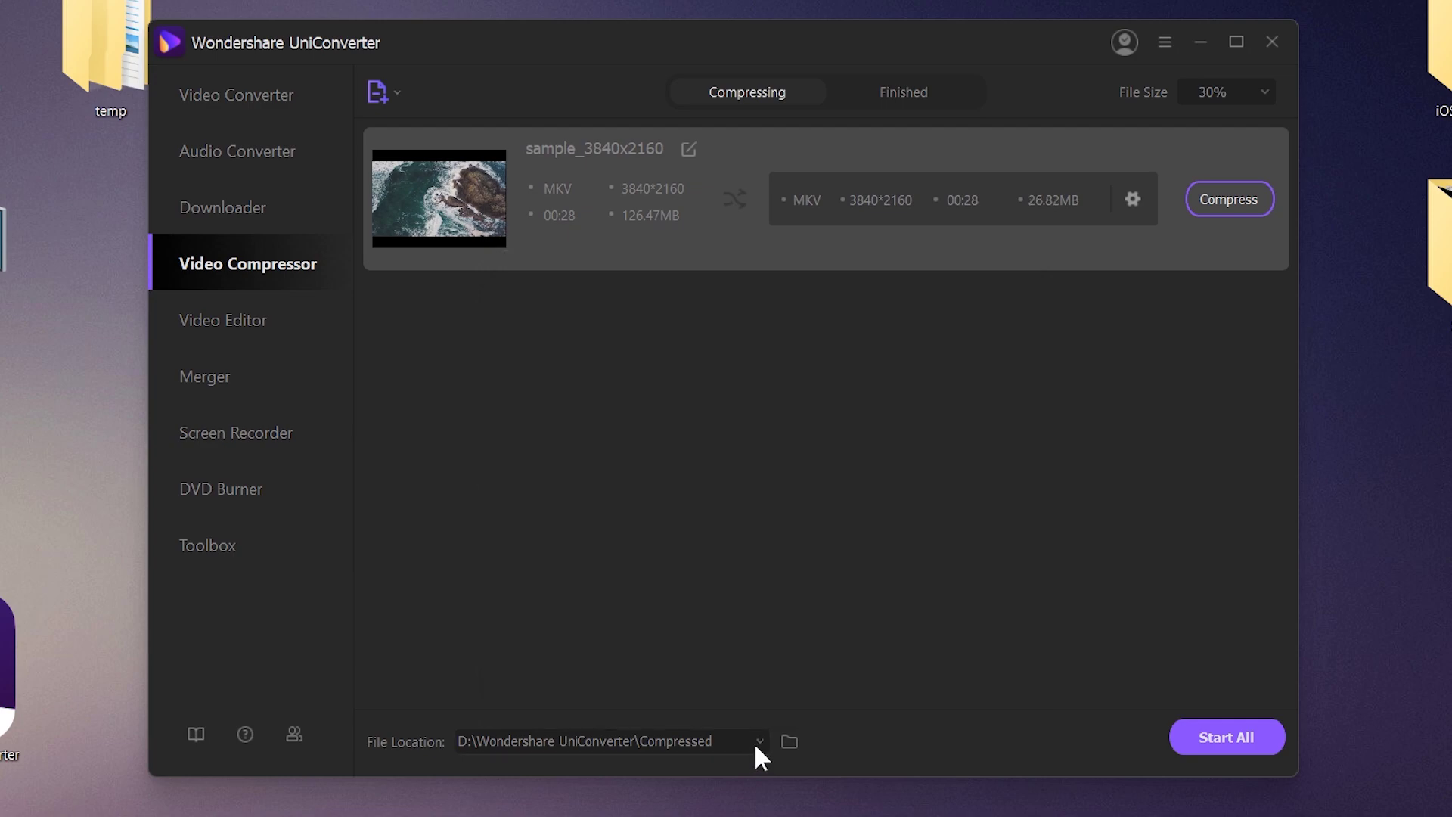
pyautogui.click(759, 740)
pyautogui.click(477, 681)
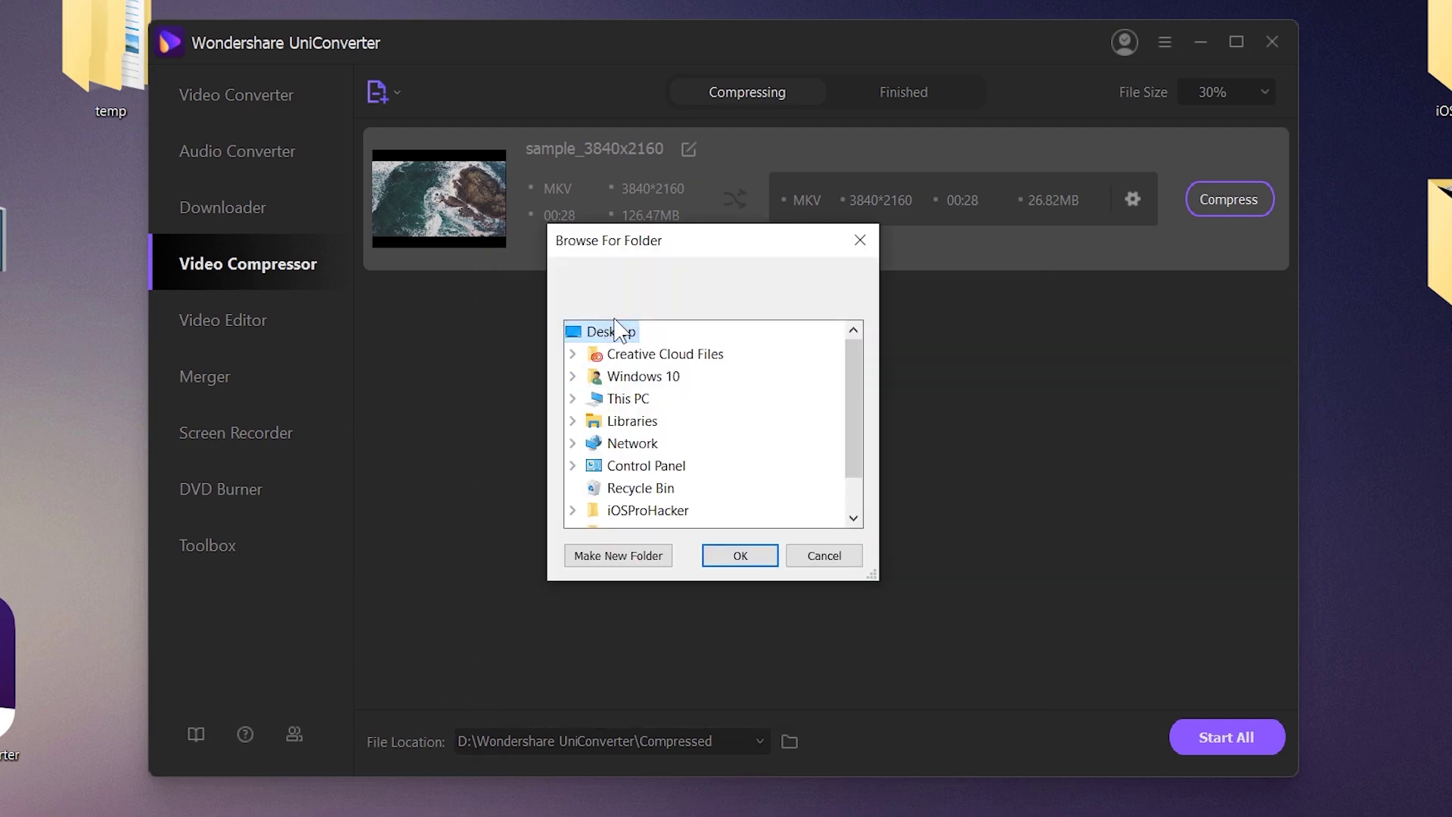
pyautogui.click(762, 561)
pyautogui.click(1261, 193)
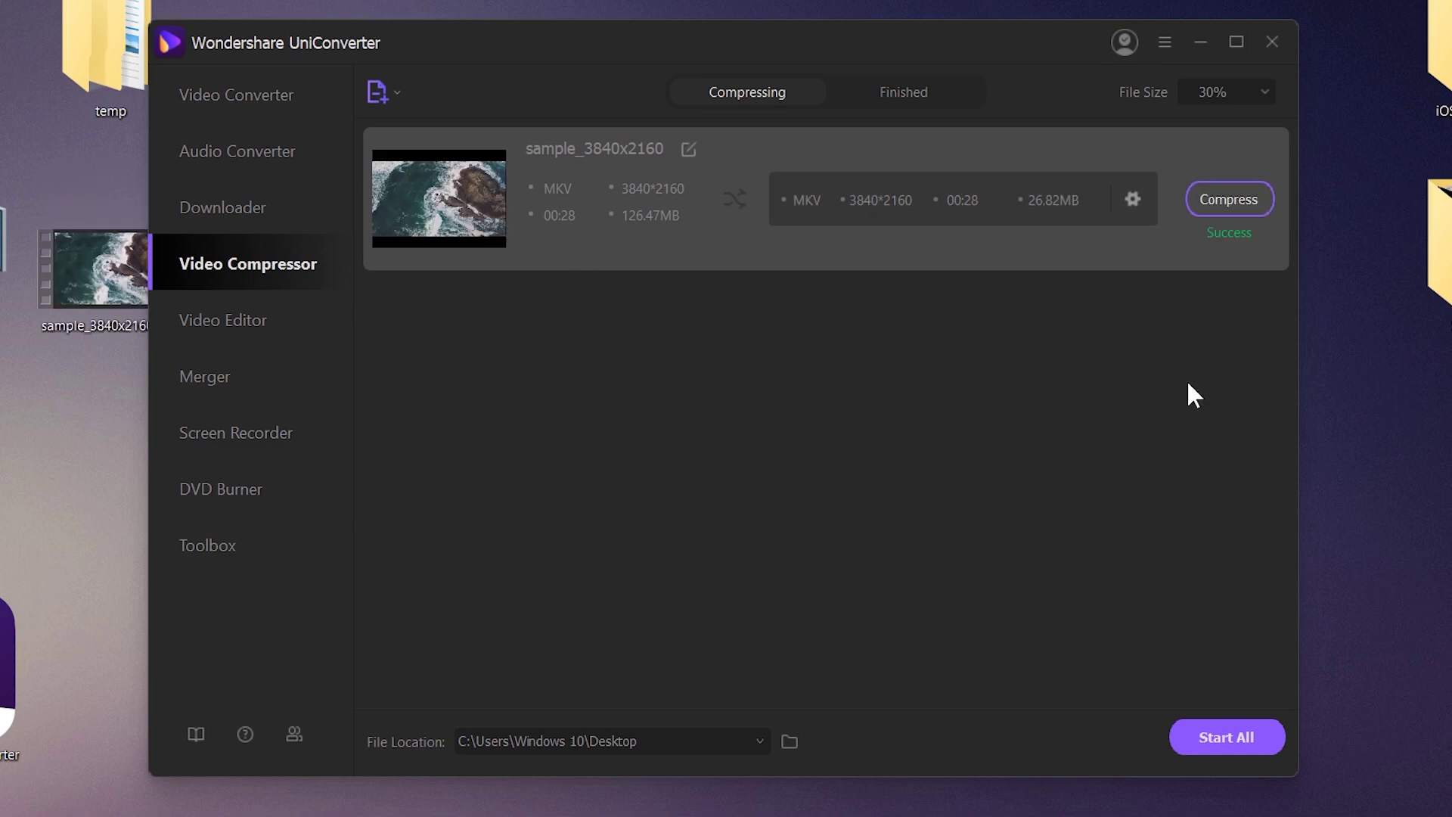
pyautogui.rightClick(143, 273)
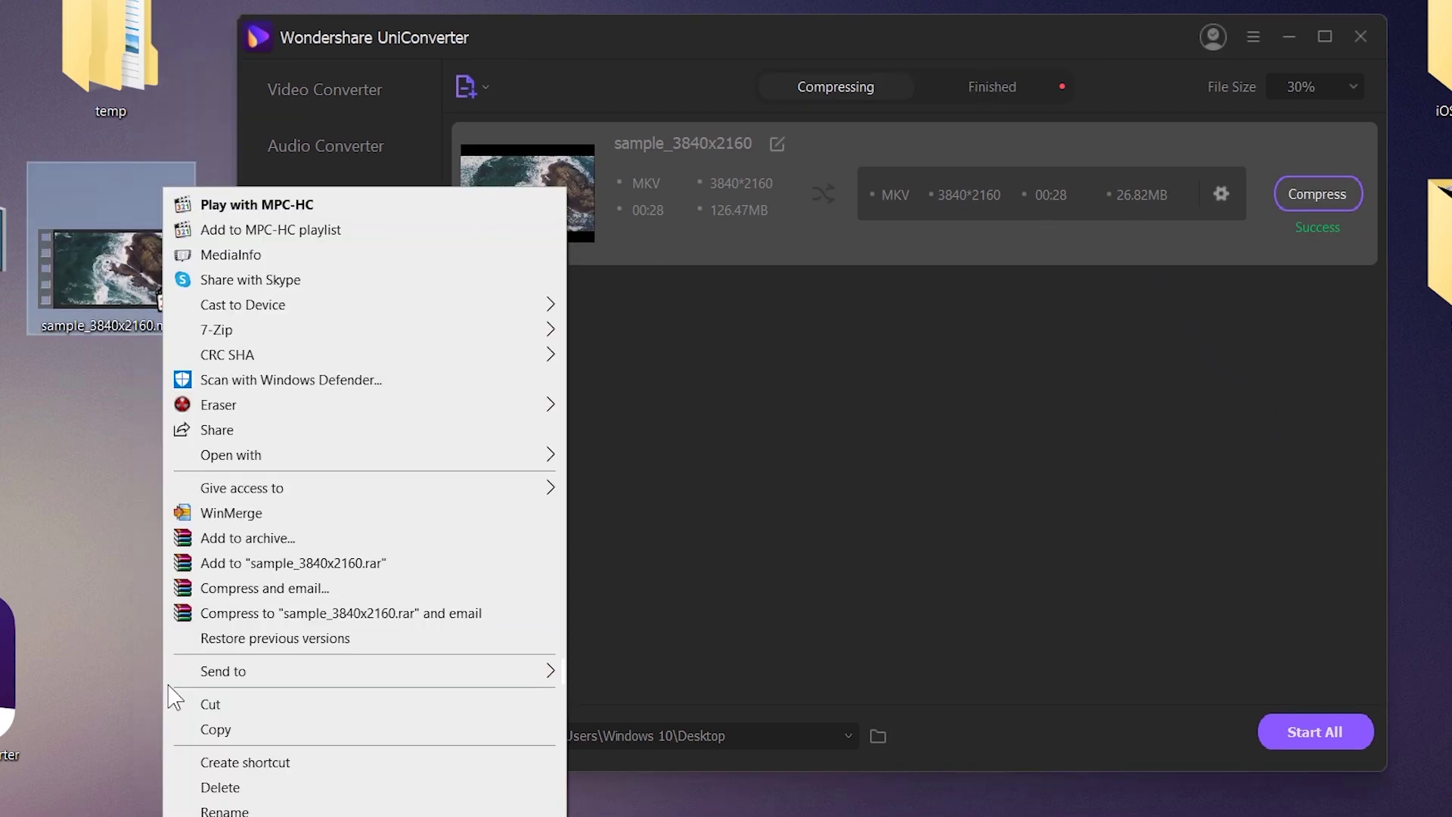
pyautogui.press('r')
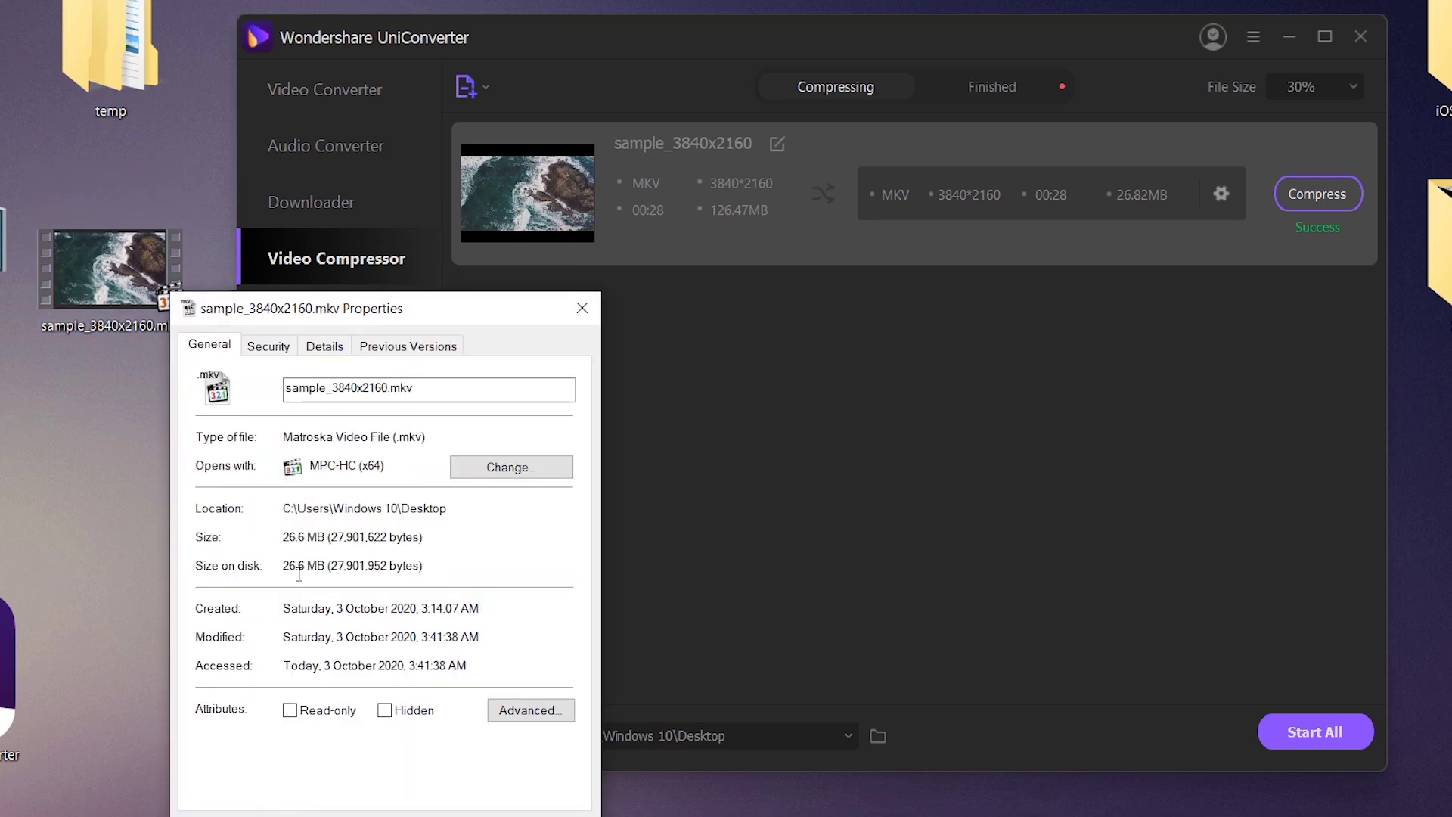
pyautogui.moveTo(286, 571); pyautogui.dragTo(325, 571)
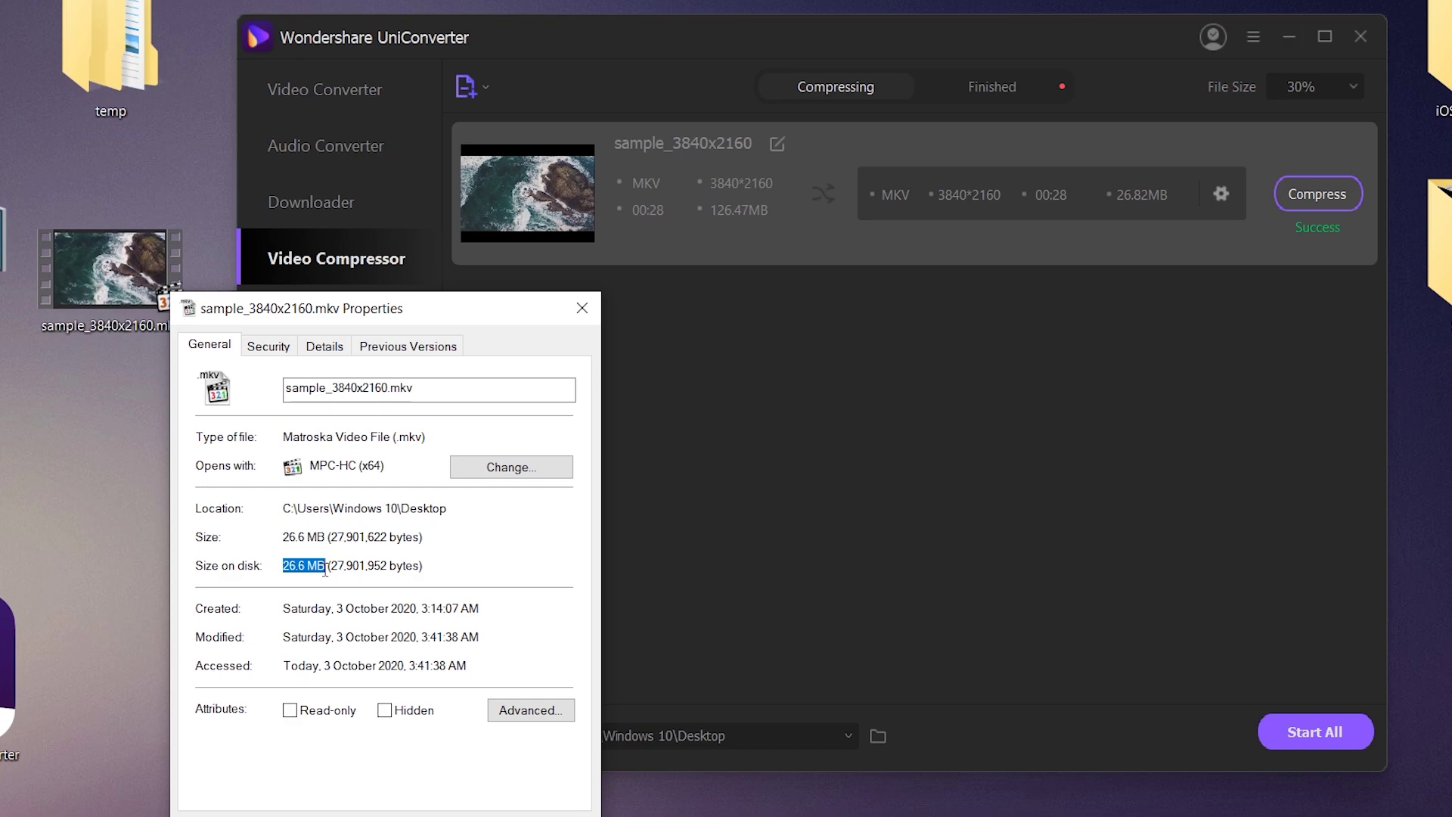
pyautogui.click(432, 810)
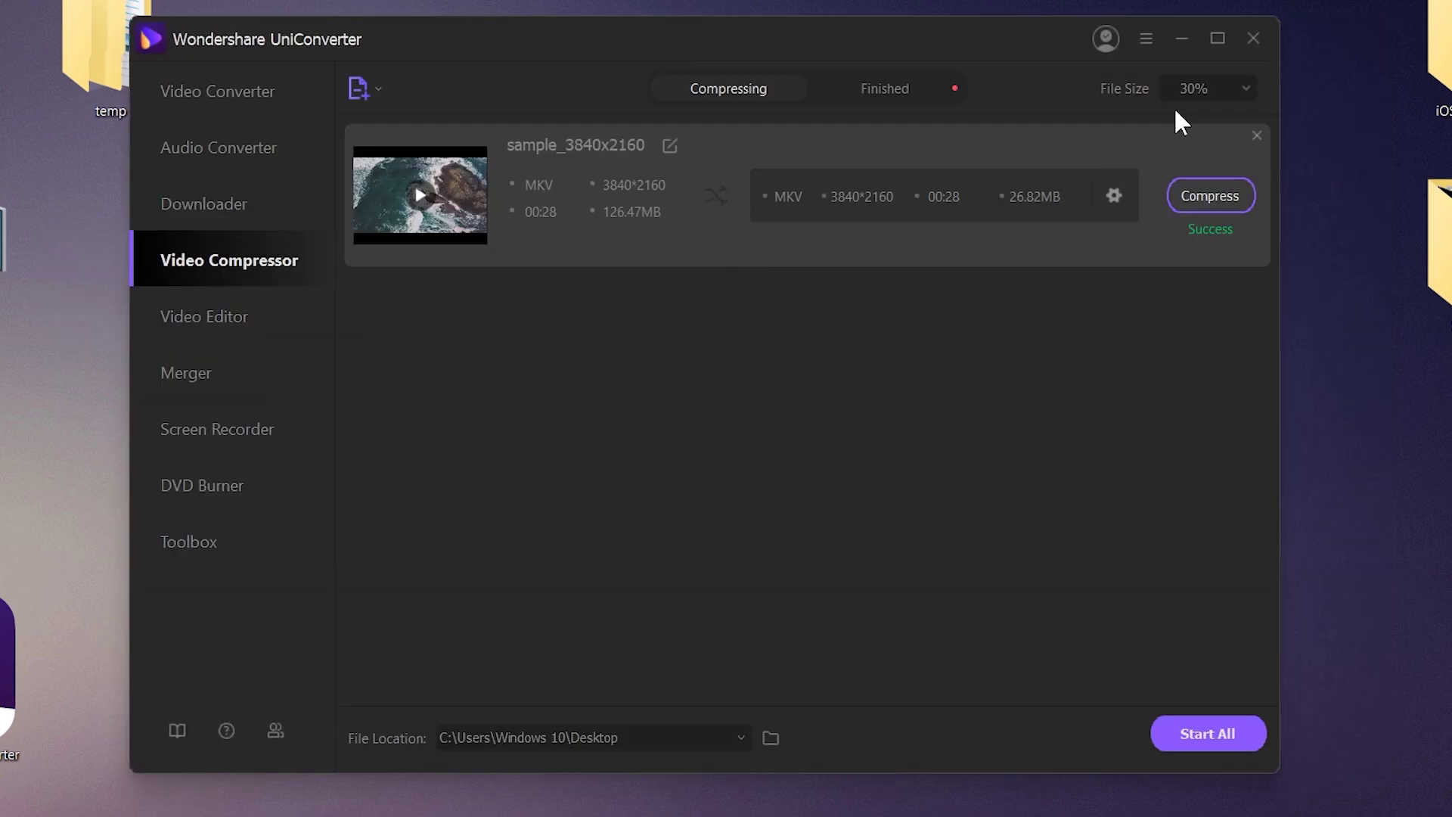
# - Cycle the 4K sample's target size through 70%, 30% and 10%, settling on 70%
pyautogui.click(1227, 88)
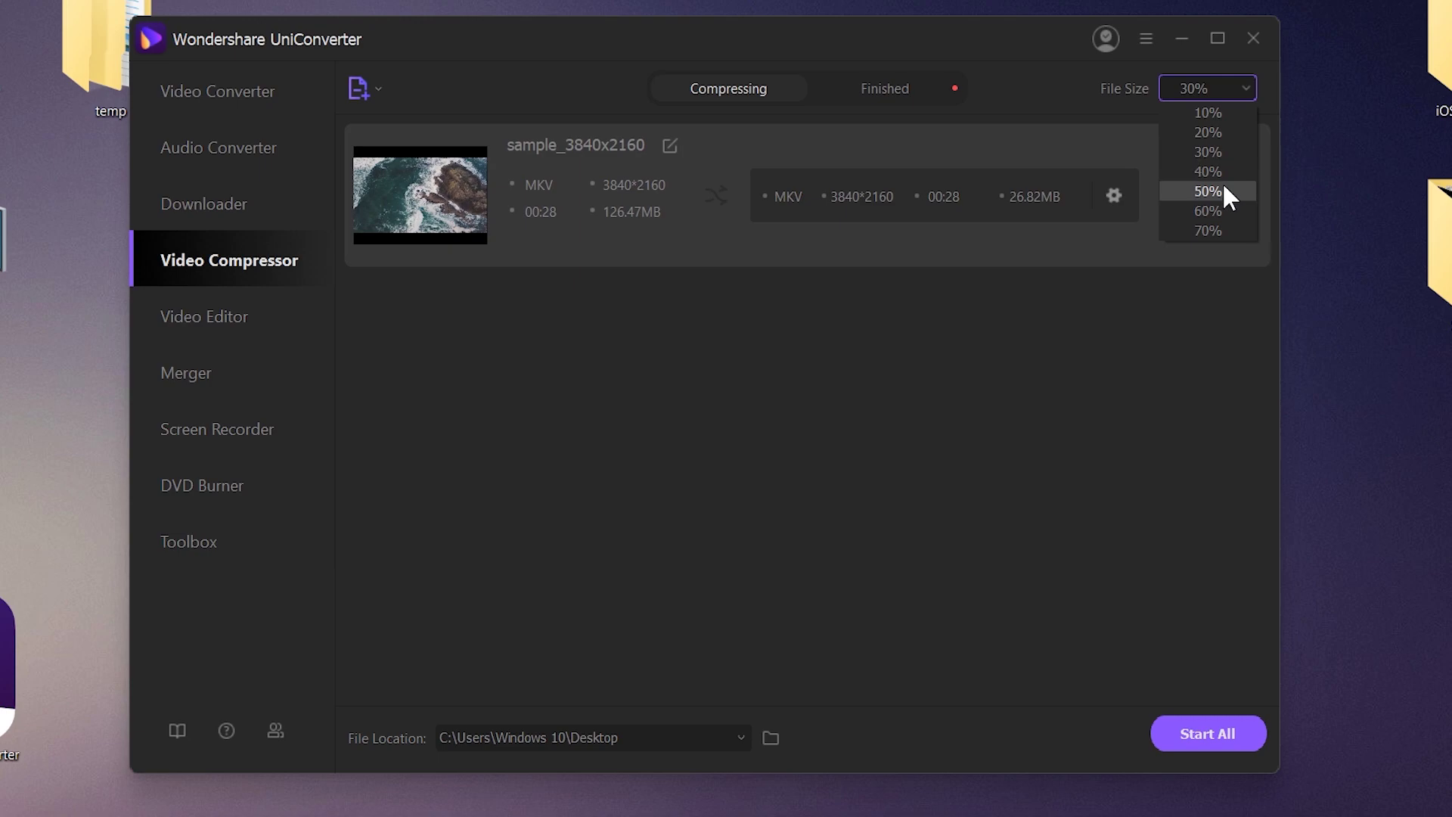
pyautogui.click(1209, 229)
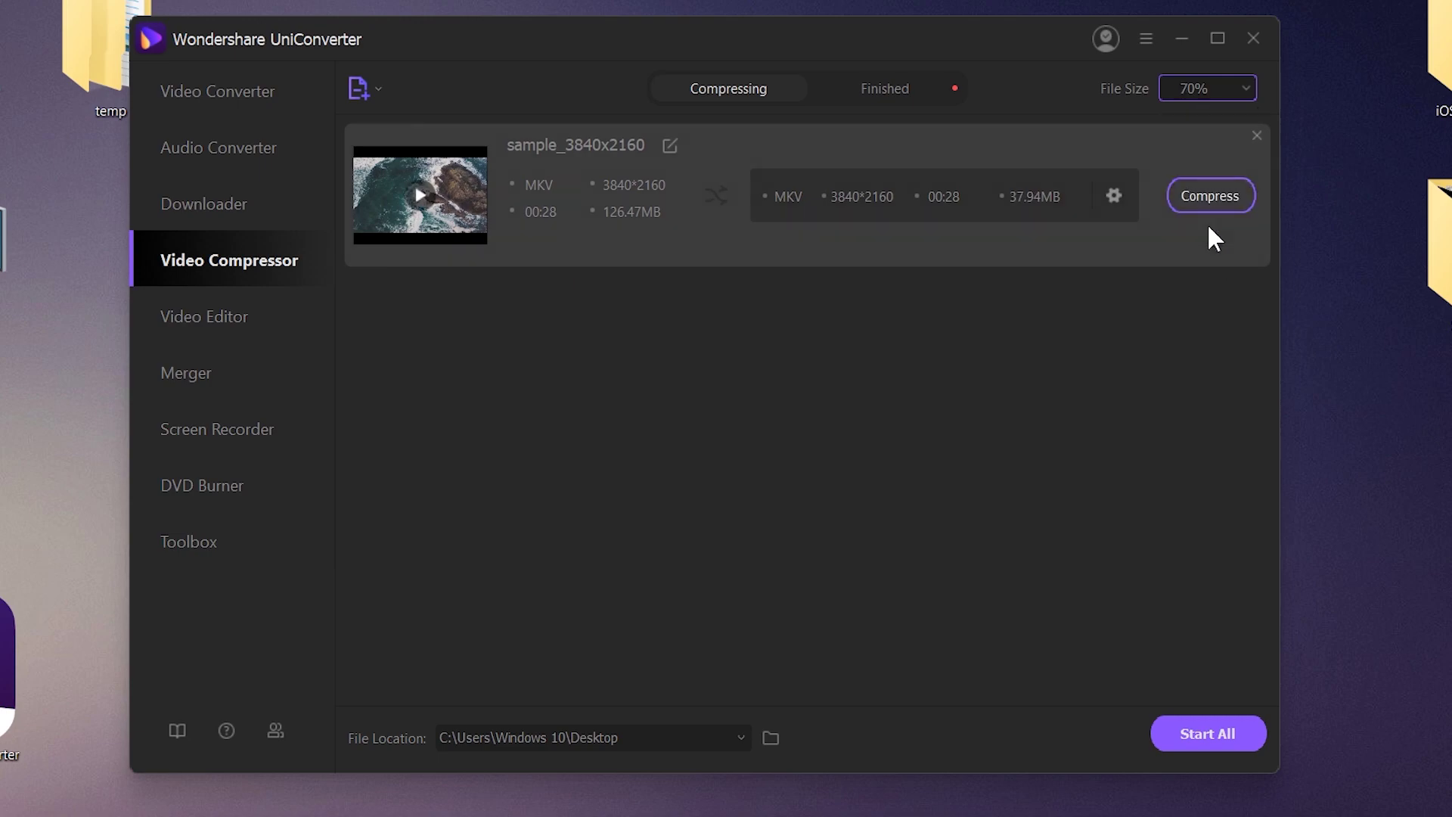
pyautogui.click(1219, 97)
pyautogui.click(1210, 150)
pyautogui.click(1216, 94)
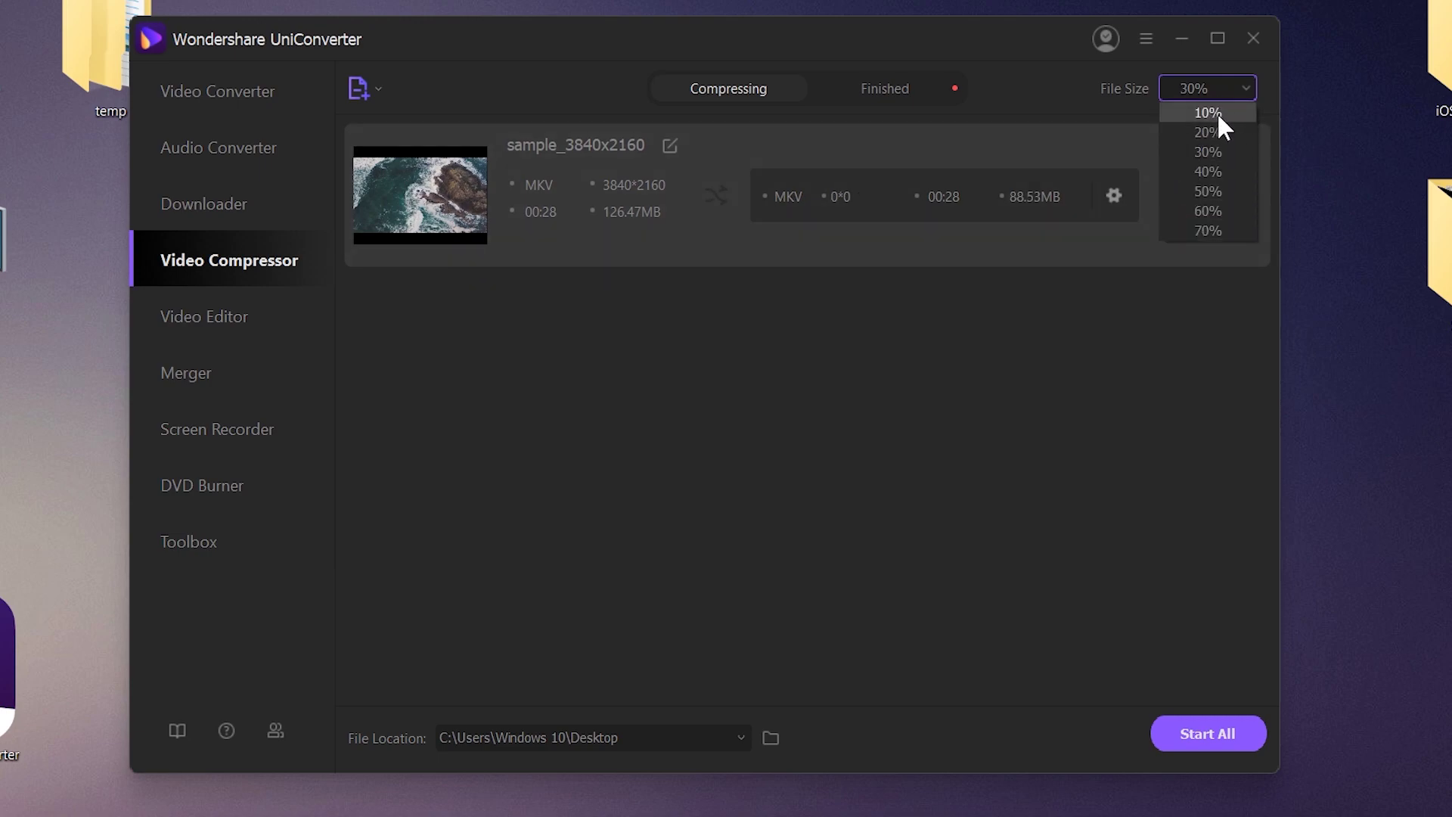
pyautogui.click(1217, 112)
pyautogui.click(1223, 93)
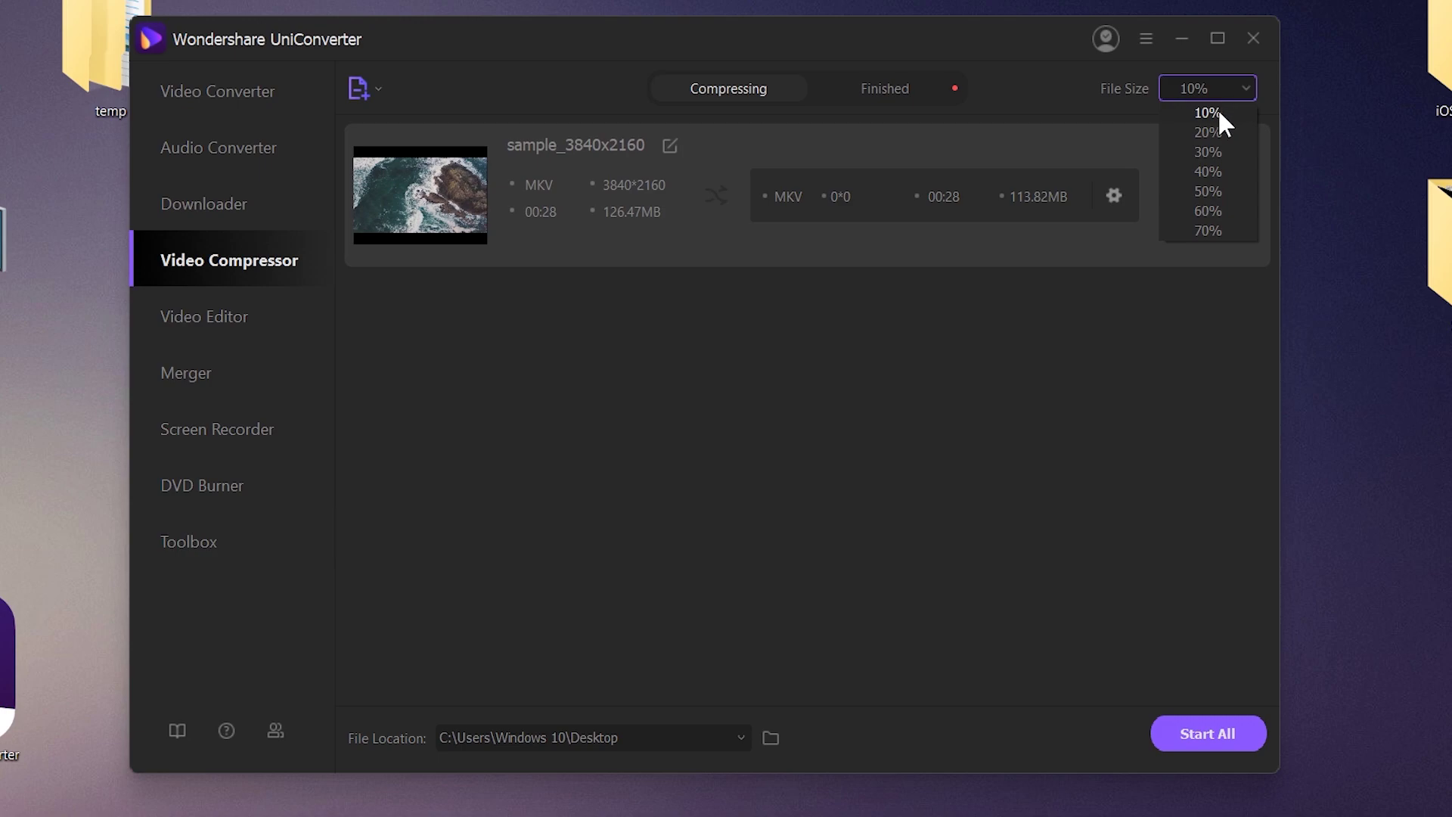
pyautogui.click(1208, 229)
pyautogui.click(319, 328)
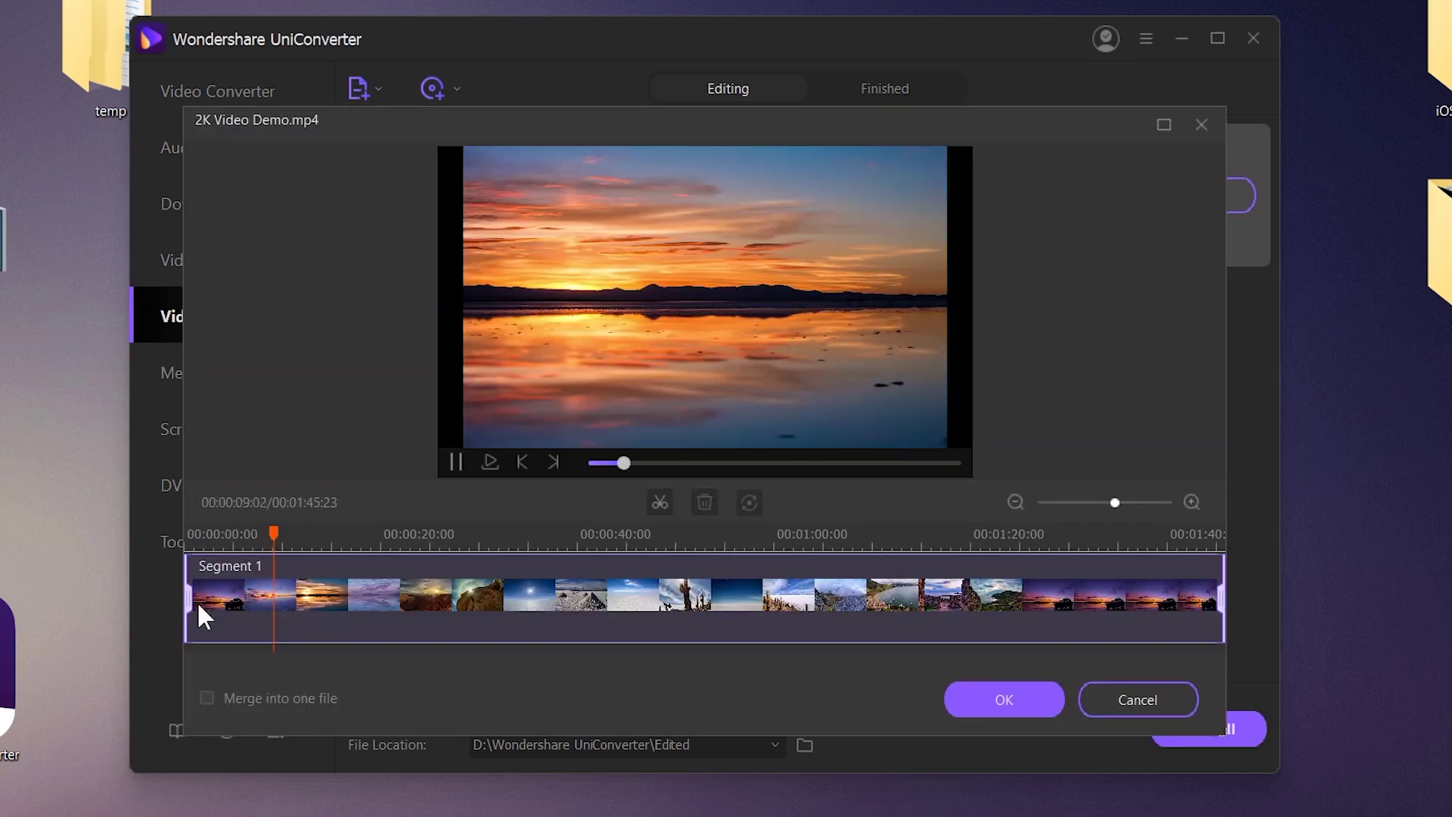
# - Split 2K Video Demo into two segments in Trim, around the 00:00:23 mark
pyautogui.click(352, 535)
pyautogui.click(357, 592)
pyautogui.click(457, 534)
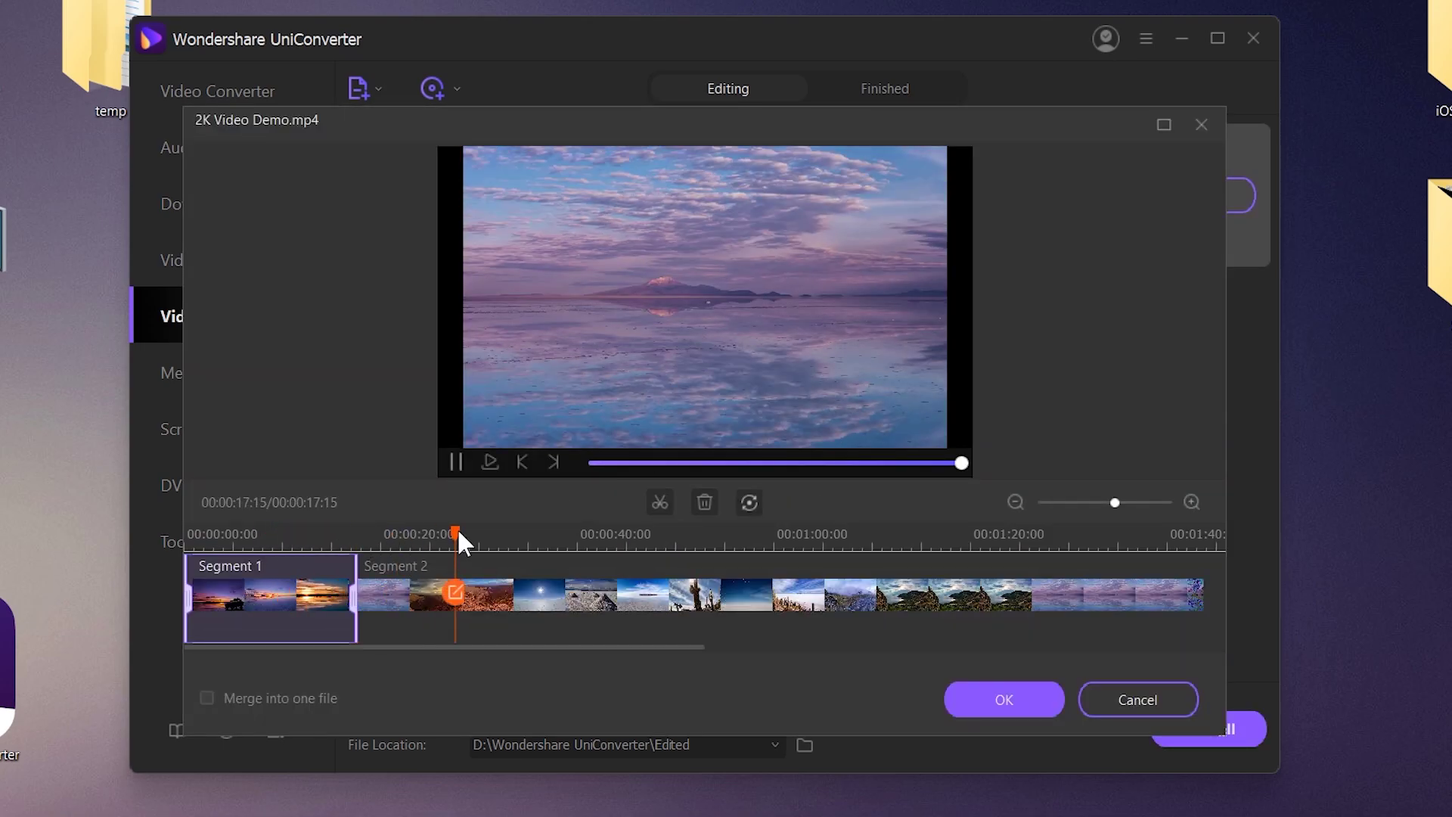
pyautogui.click(505, 530)
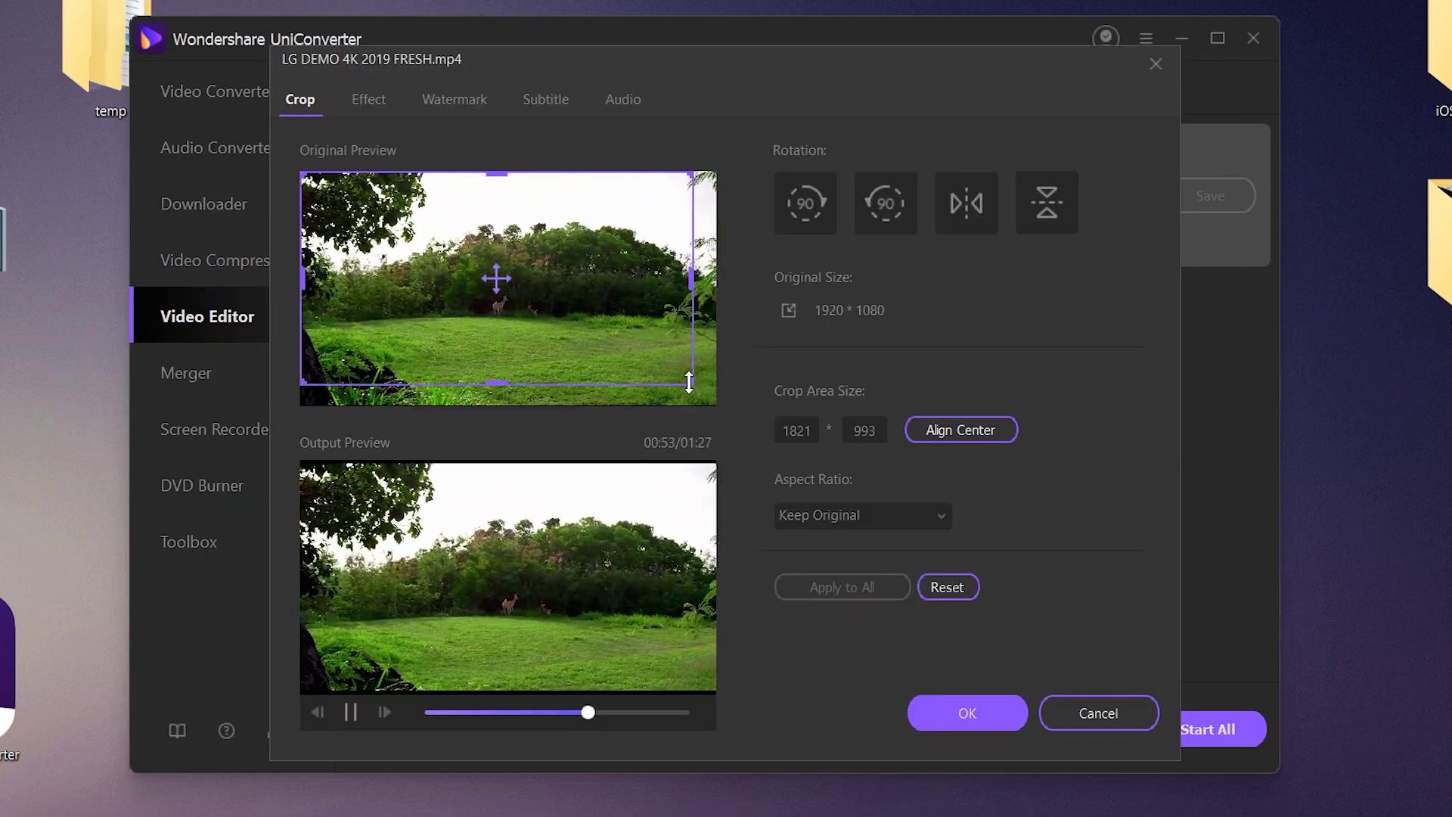
# - Crop LG DEMO 4K 2019 FRESH toward the top-left and try the Glow, Sunkiss and BW_Noir filters
pyautogui.moveTo(689, 382); pyautogui.dragTo(422, 292)
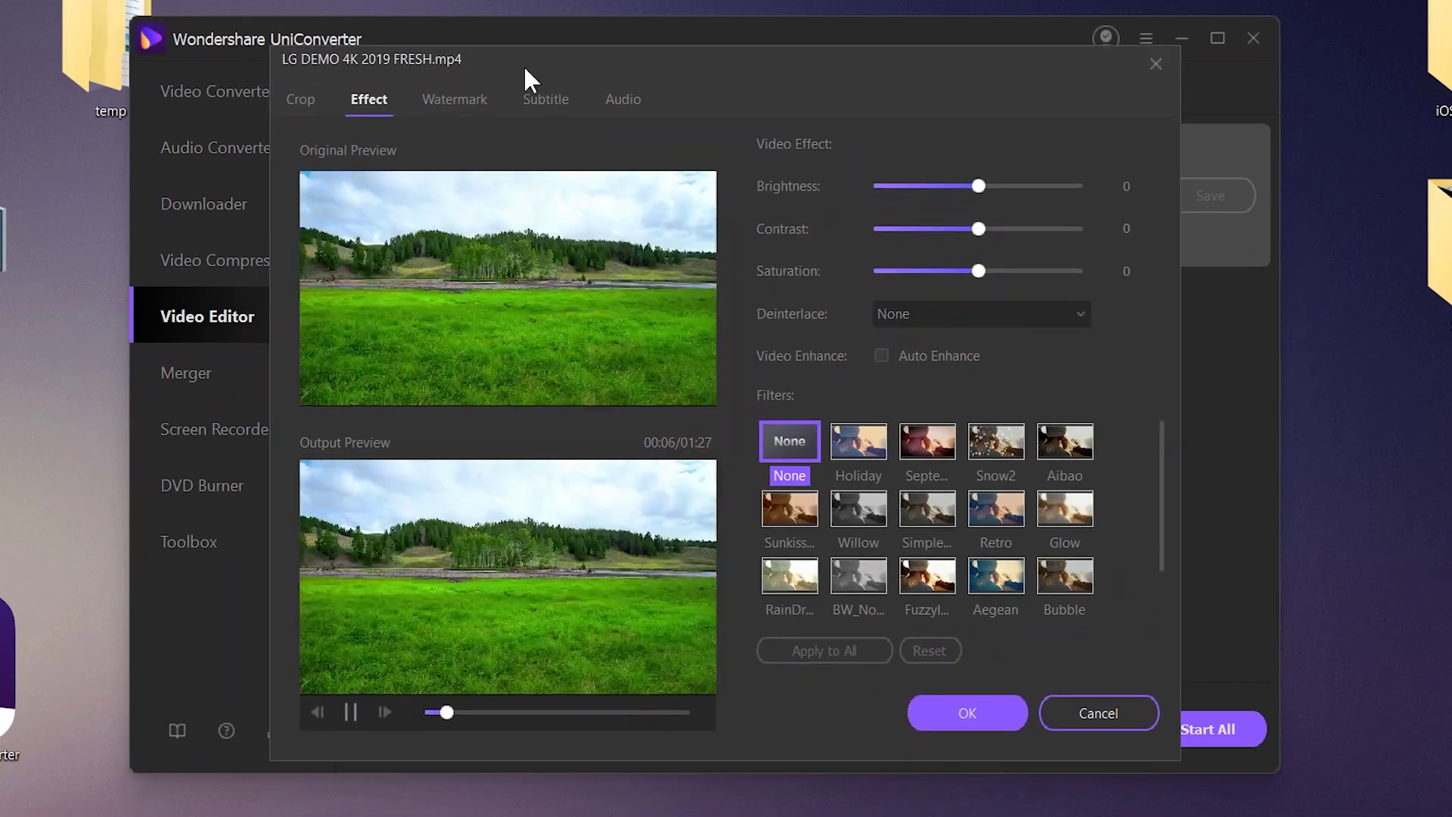
pyautogui.click(927, 441)
pyautogui.click(1065, 509)
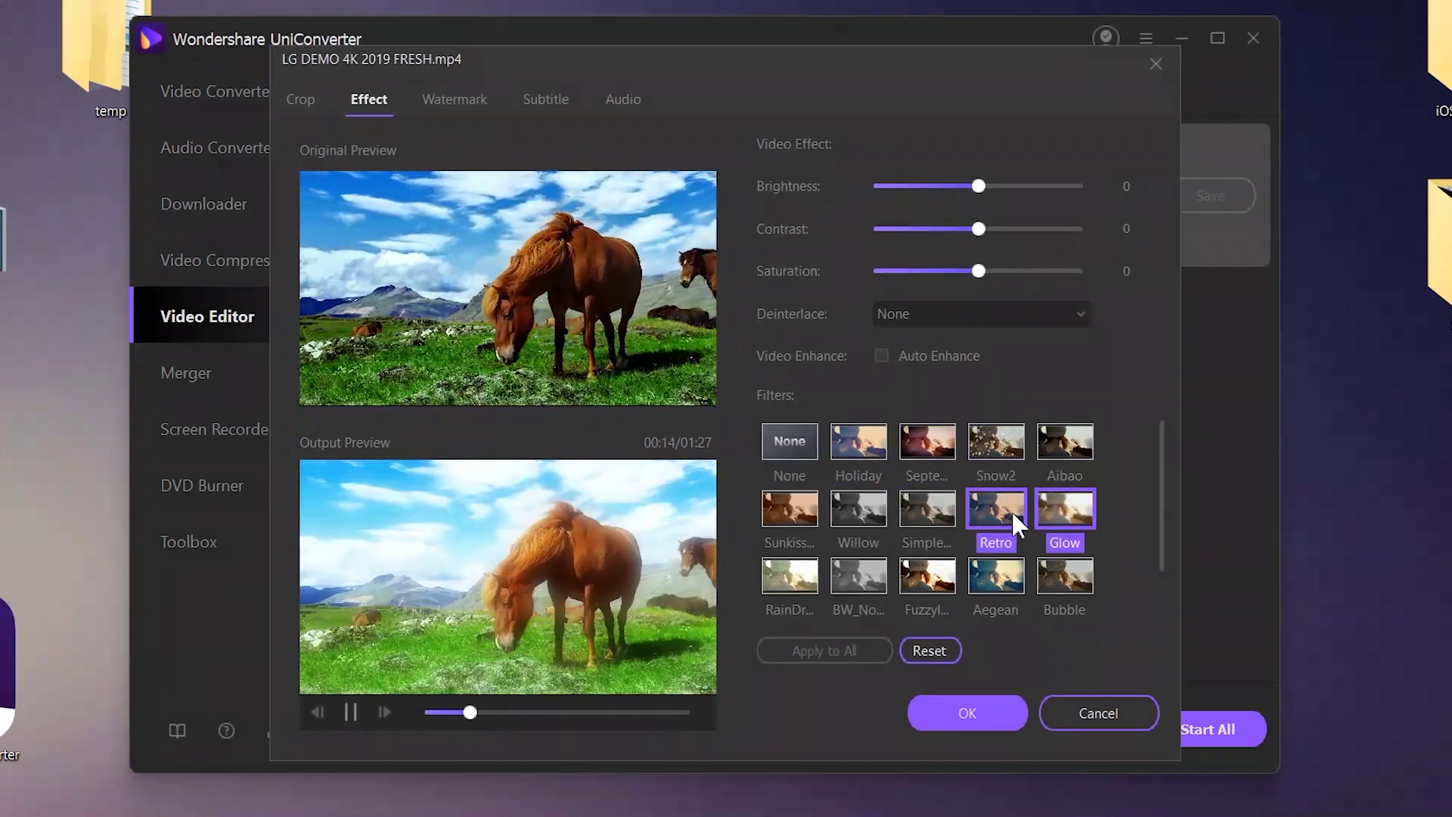
pyautogui.click(834, 506)
pyautogui.click(811, 511)
pyautogui.scroll(-1, 810, 515)
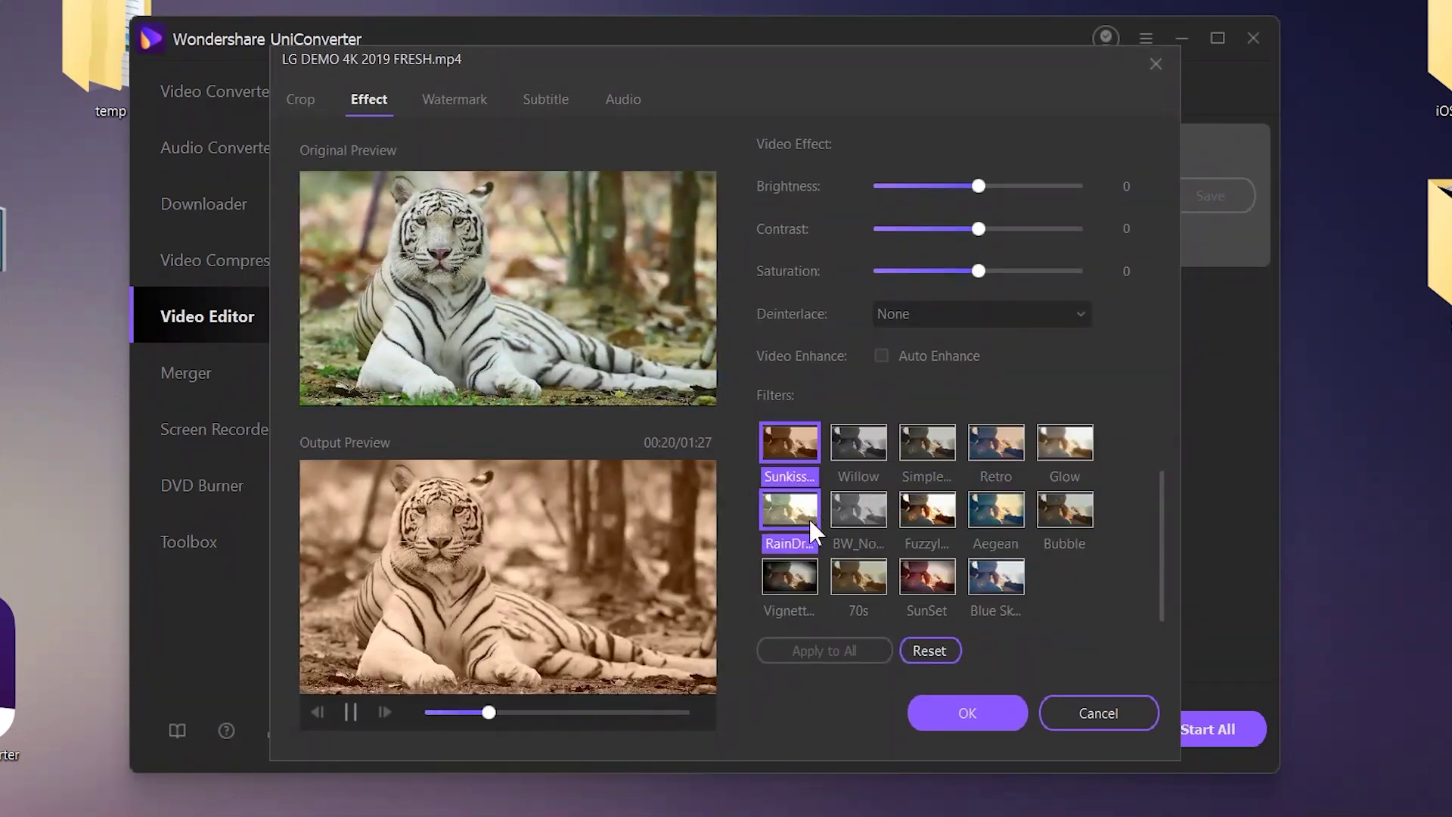
pyautogui.click(858, 508)
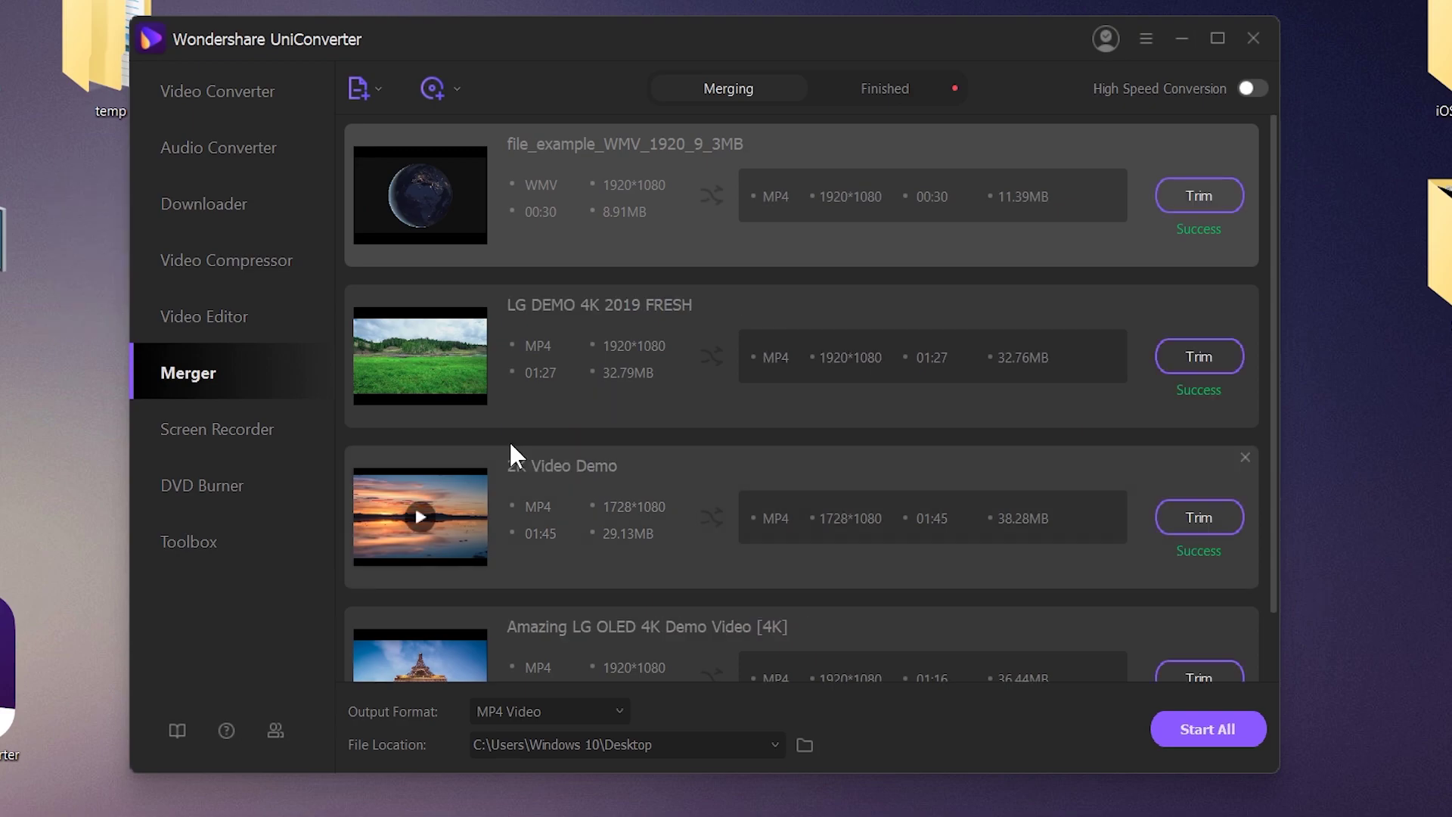
# - View the Screen Recorder page and its dropdown of recording modes
pyautogui.click(278, 417)
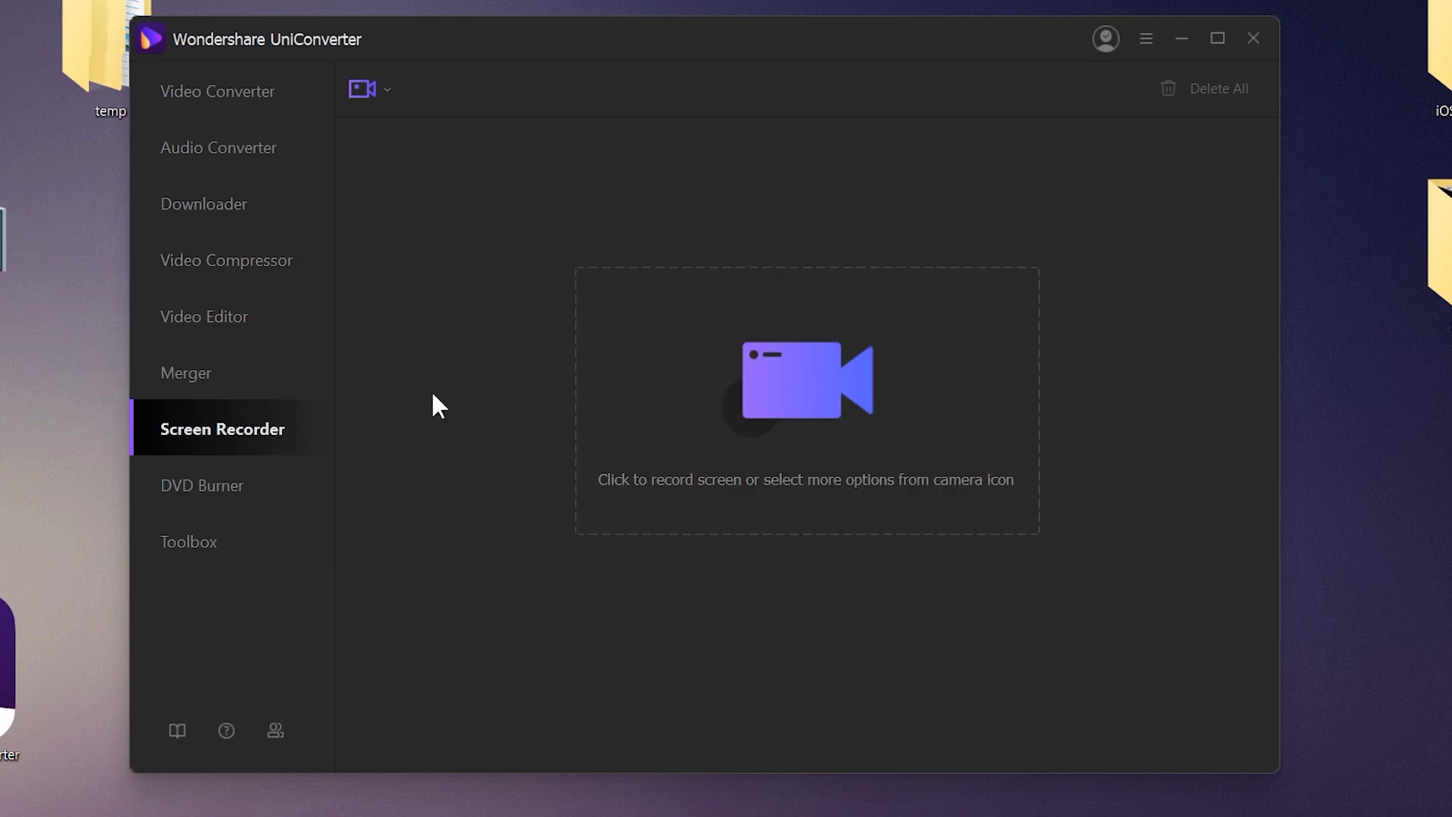
pyautogui.click(388, 95)
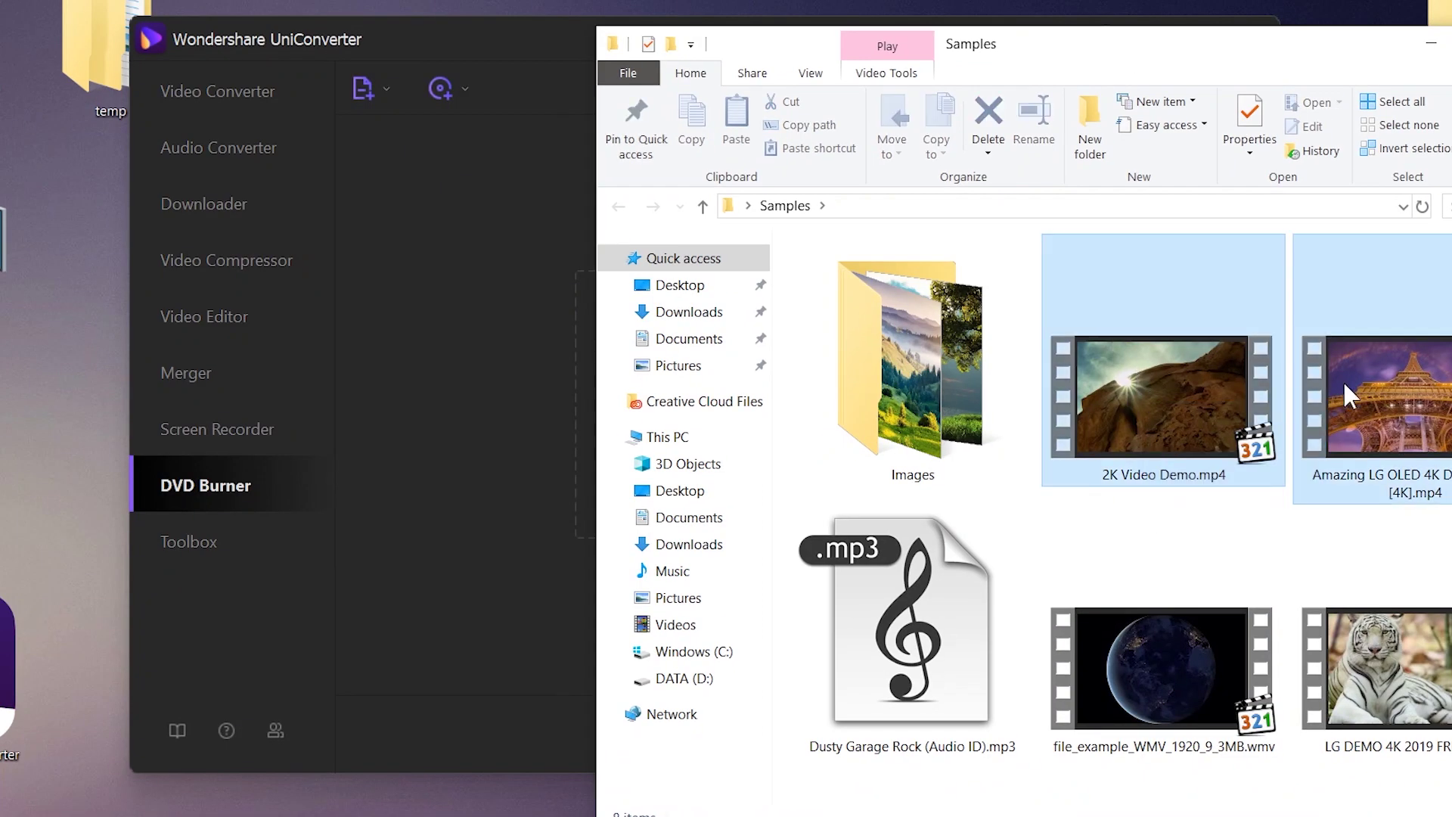
# - Add the two selected demo videos to the DVD and choose the Journey menu template
pyautogui.moveTo(1342, 380); pyautogui.dragTo(469, 340)
pyautogui.click(1256, 141)
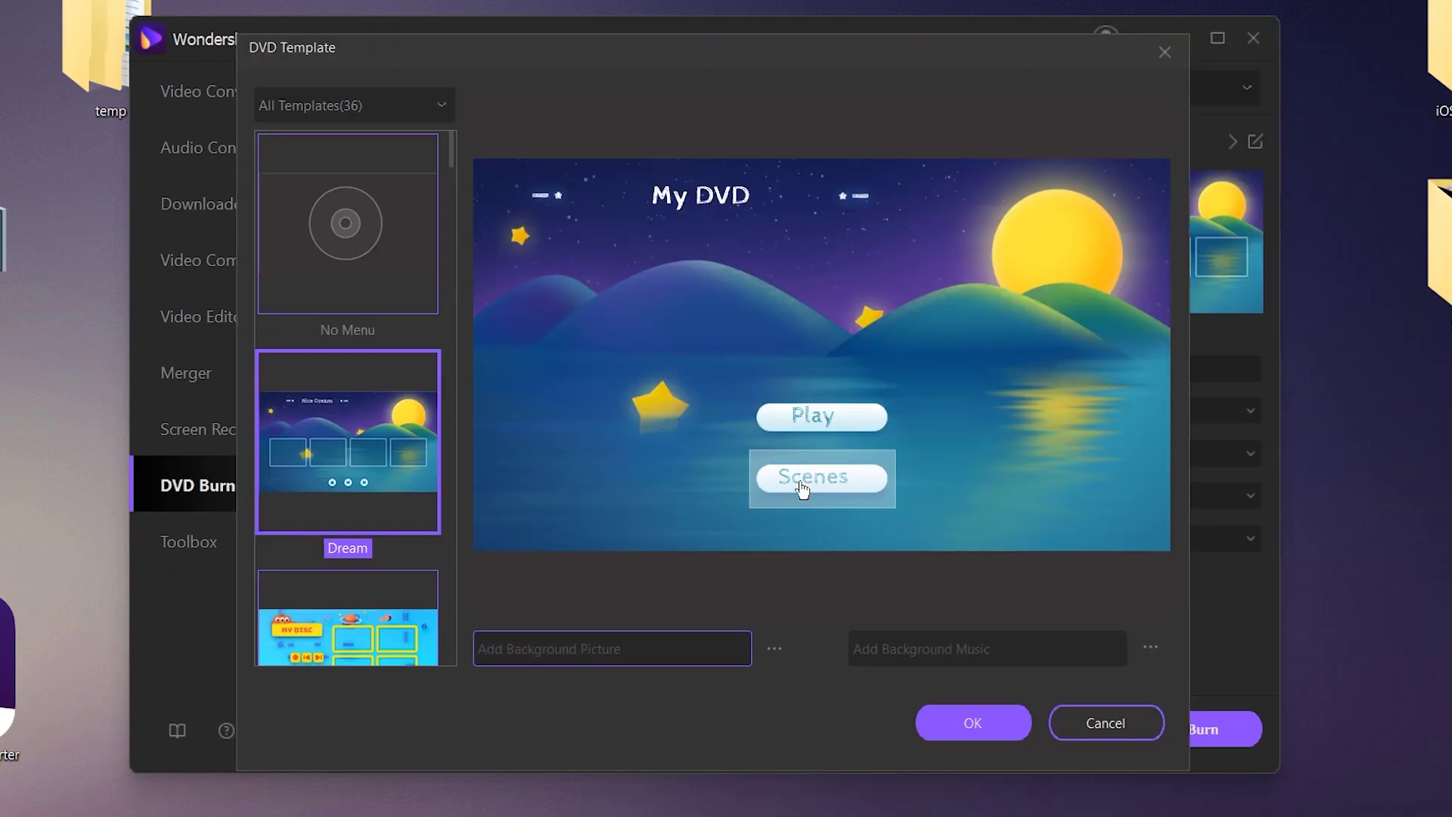
pyautogui.scroll(-5, 453, 203)
pyautogui.click(348, 449)
# - Title the Journey menu 'Songs 2021', accept the template, check disc capacity, then open Toolbox
pyautogui.doubleClick(865, 306)
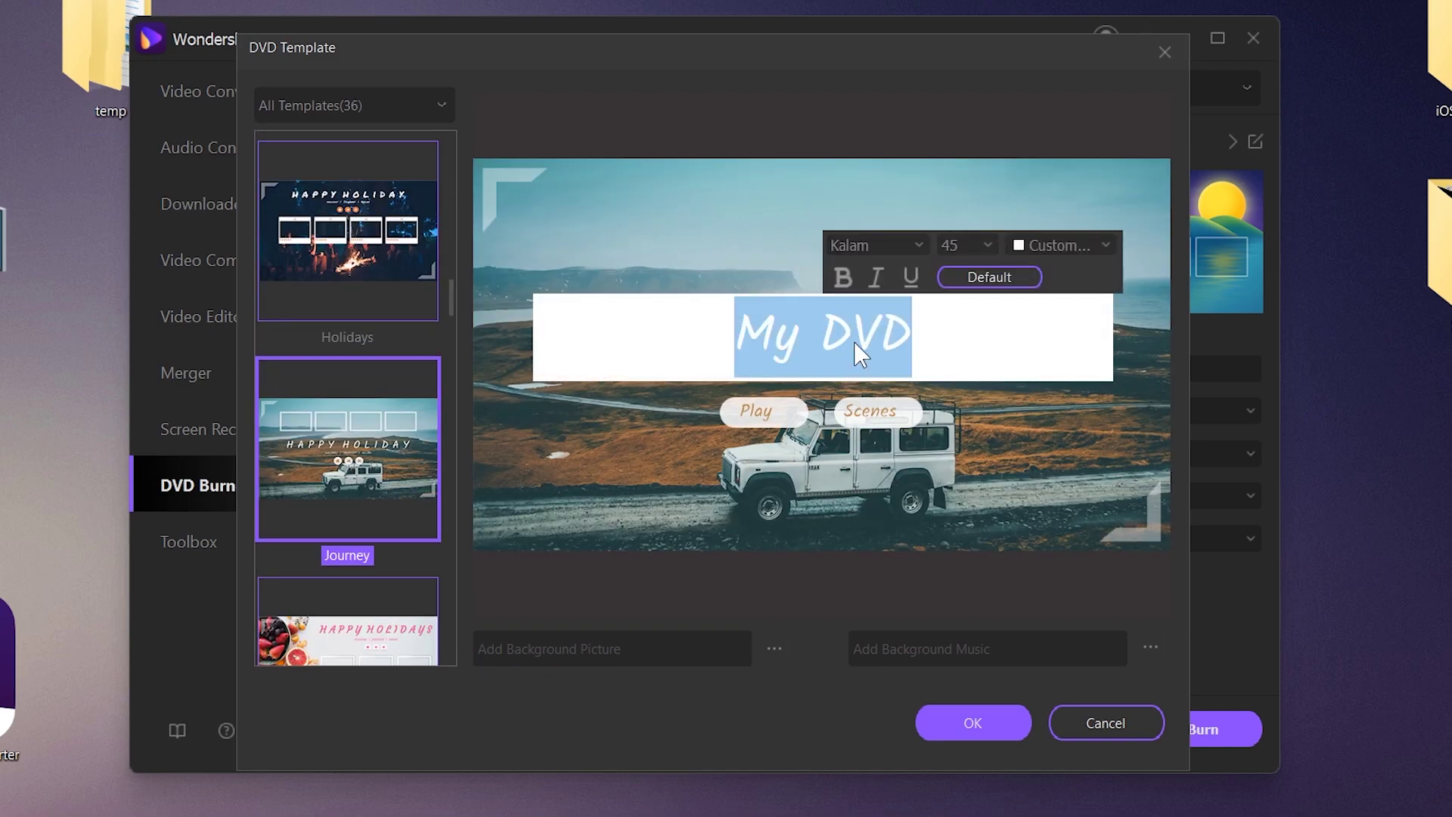
pyautogui.press('BackSpace')
pyautogui.write('Songs 2021')
pyautogui.click(811, 387)
pyautogui.click(765, 424)
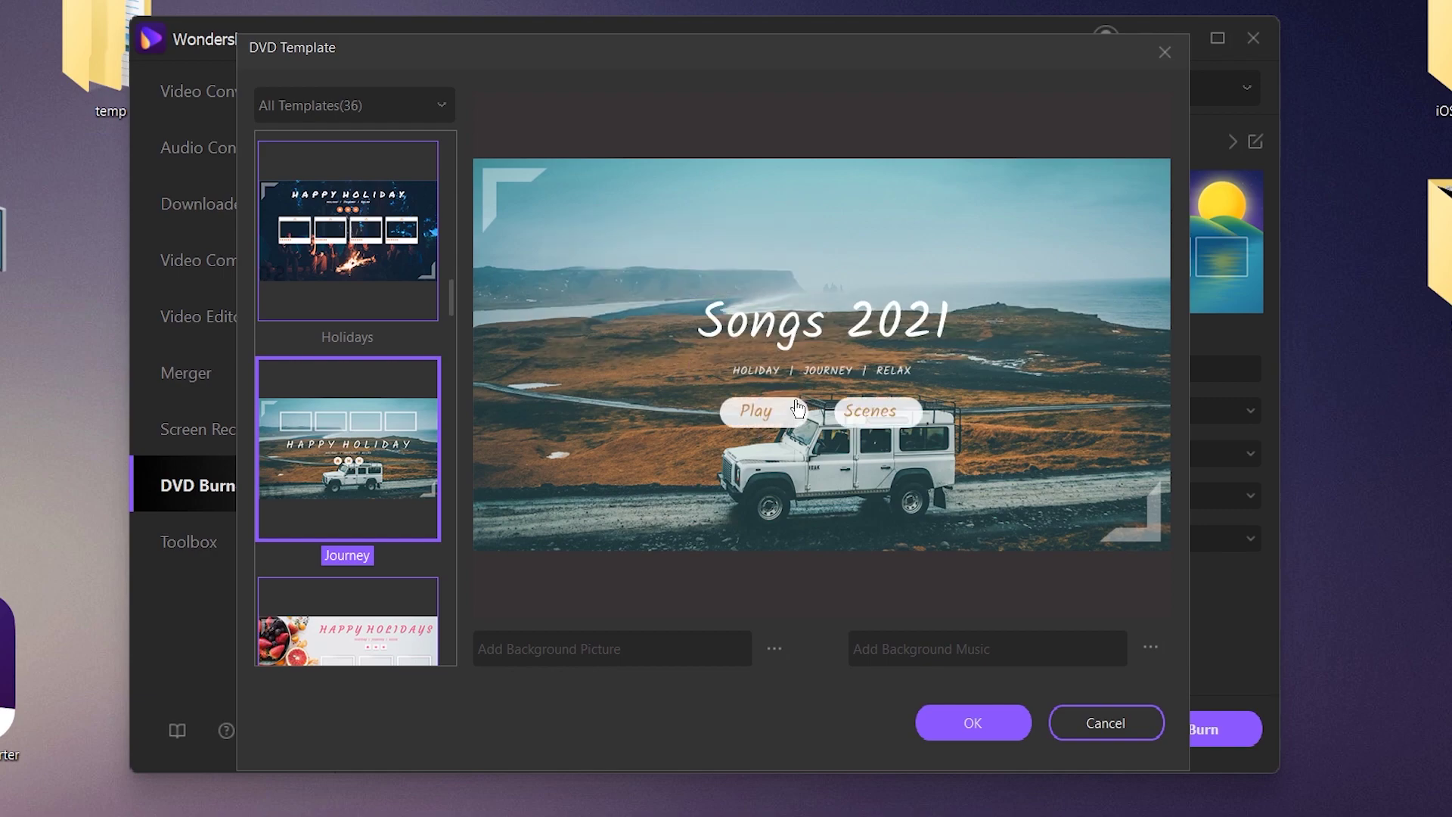
pyautogui.click(984, 722)
pyautogui.click(1017, 731)
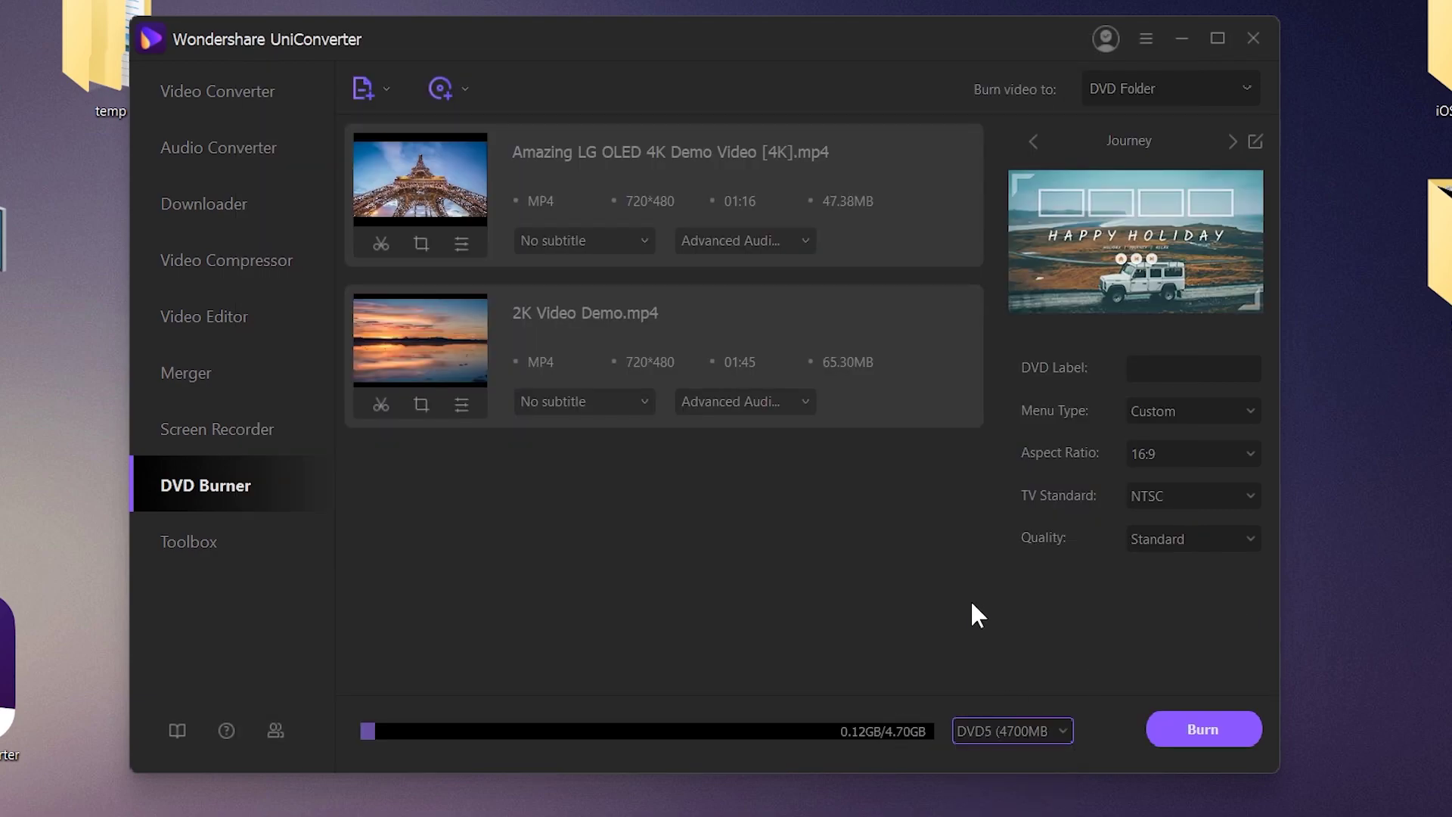
pyautogui.click(225, 543)
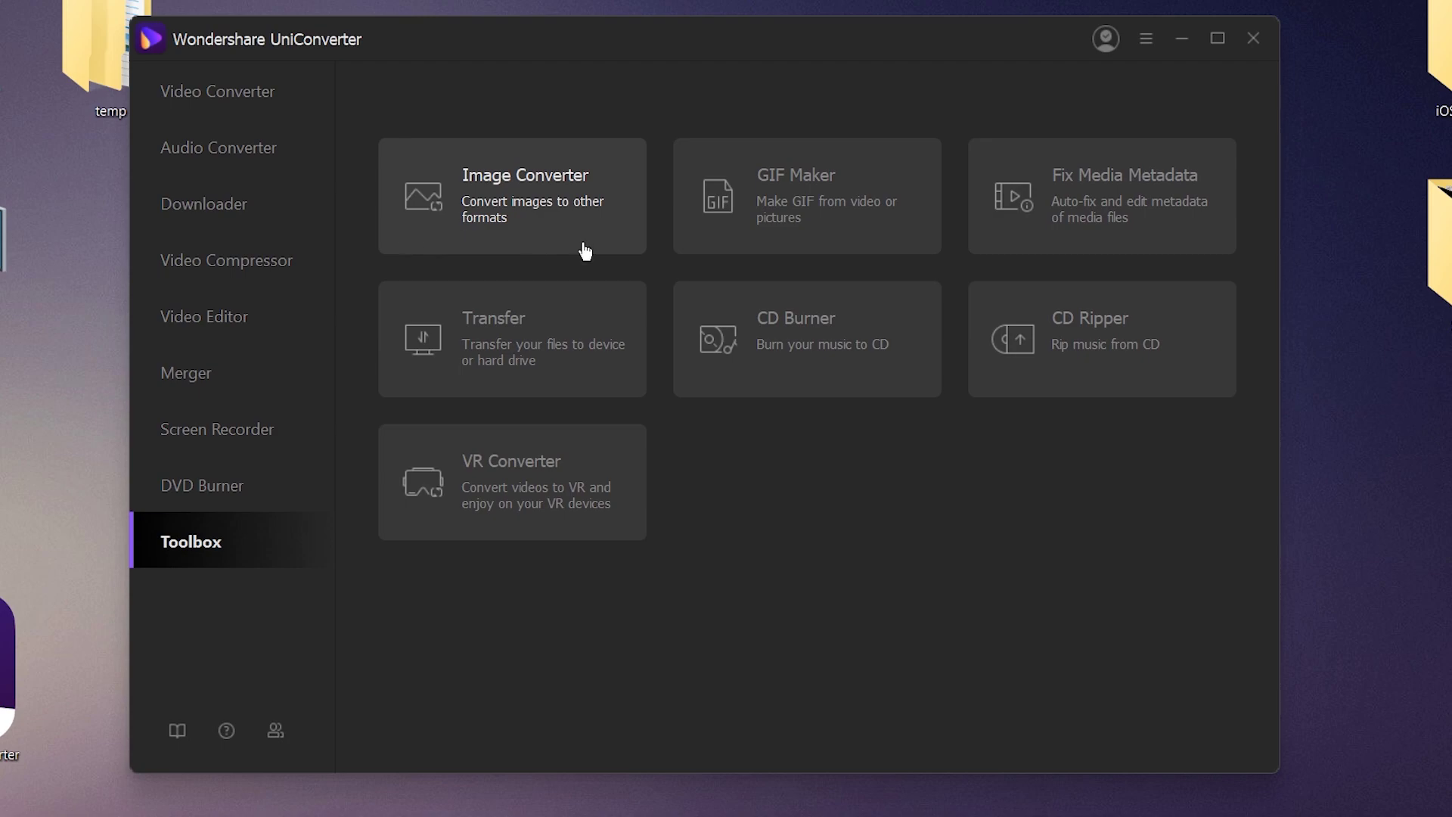
pyautogui.click(546, 231)
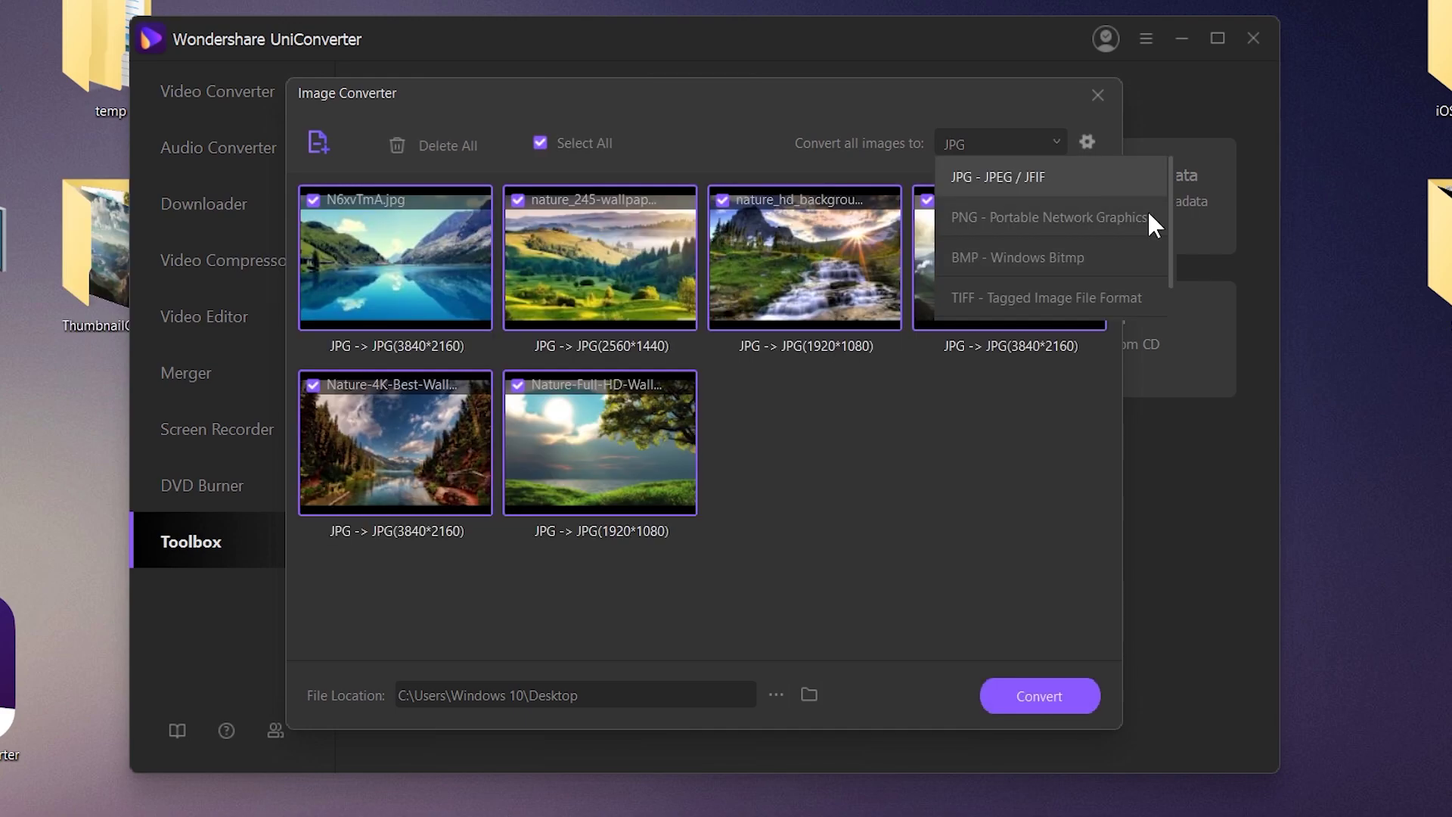
pyautogui.moveTo(1172, 238); pyautogui.dragTo(1173, 263)
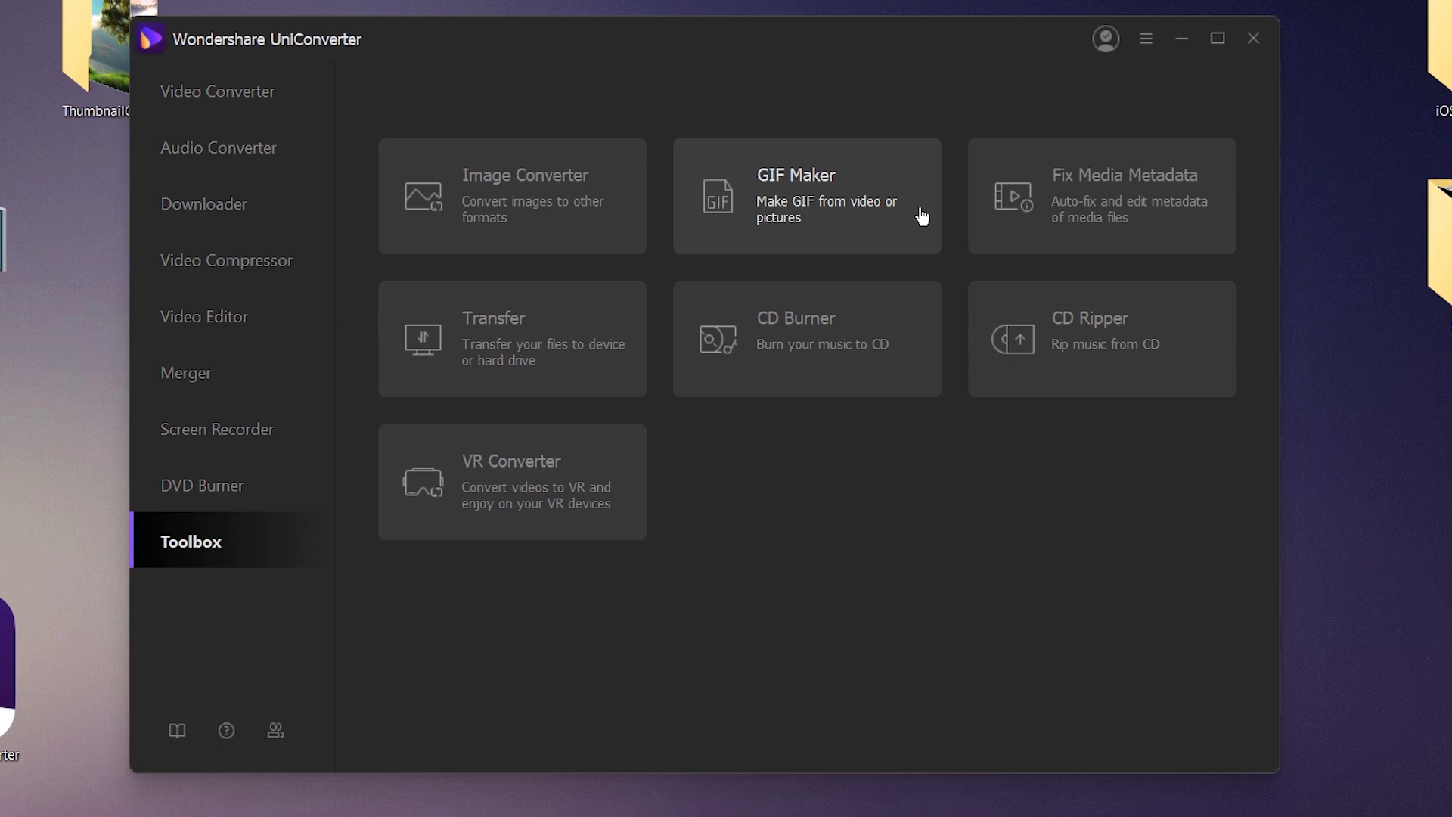
pyautogui.click(784, 250)
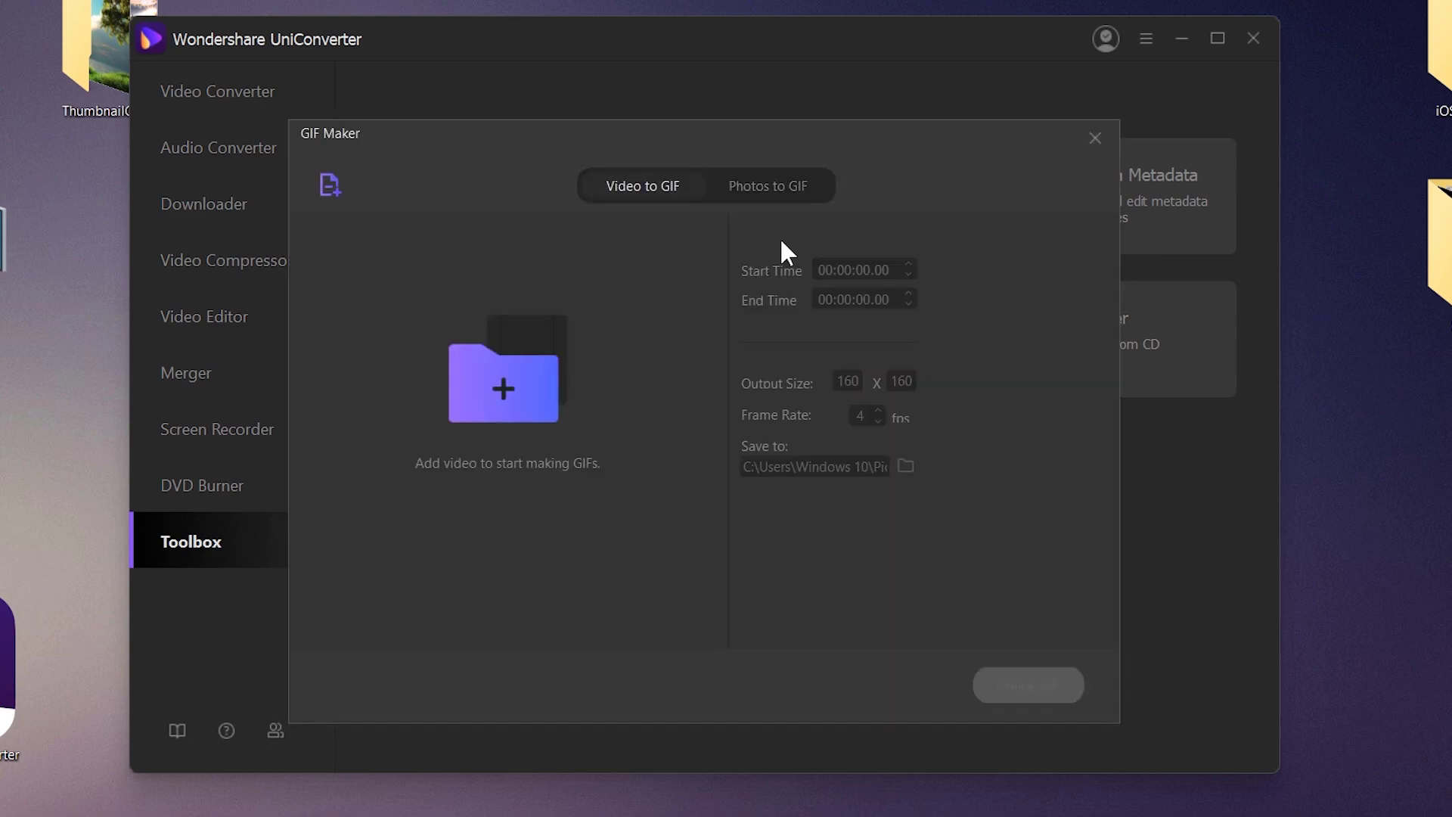
pyautogui.click(733, 186)
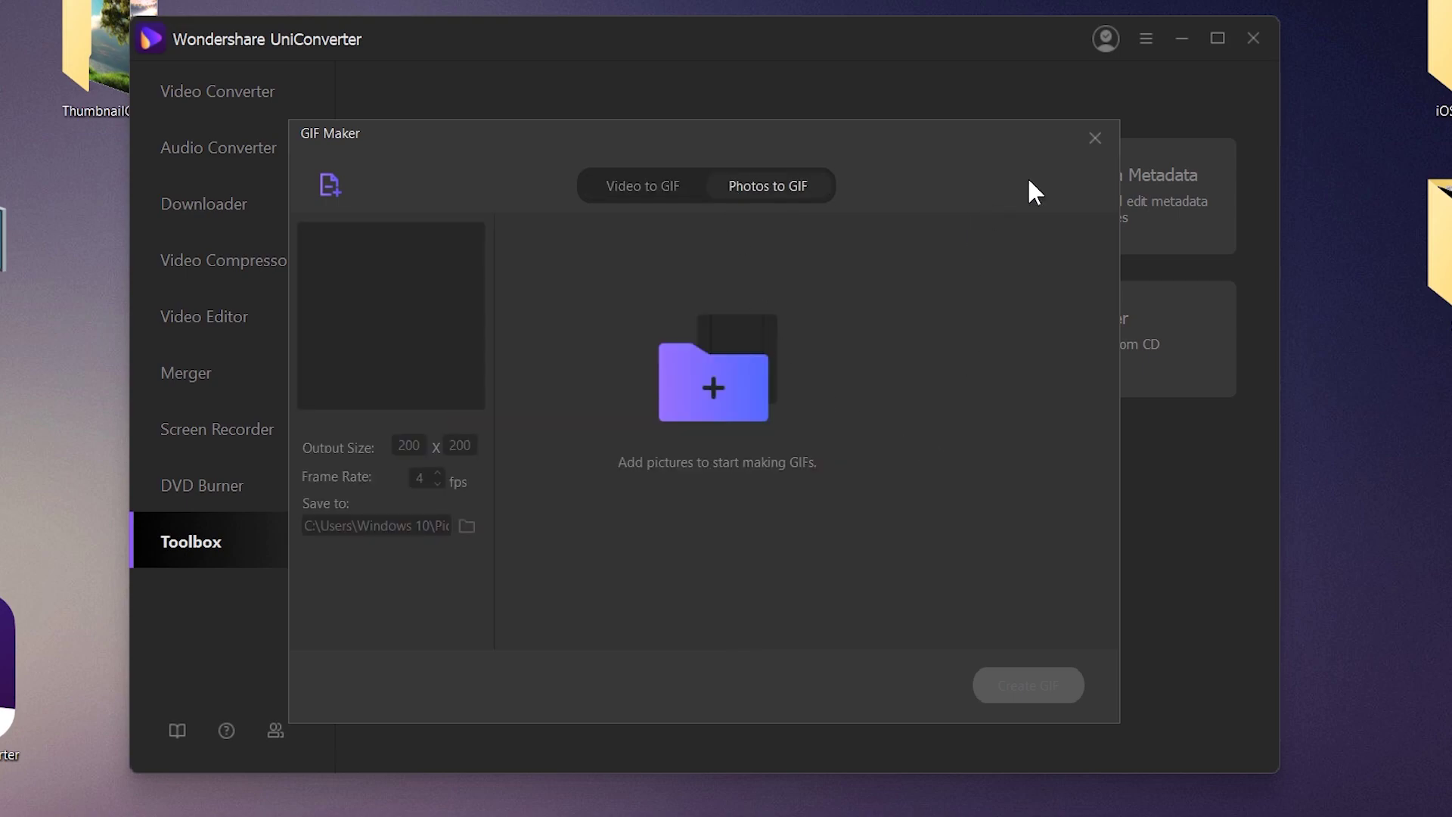
pyautogui.click(1095, 139)
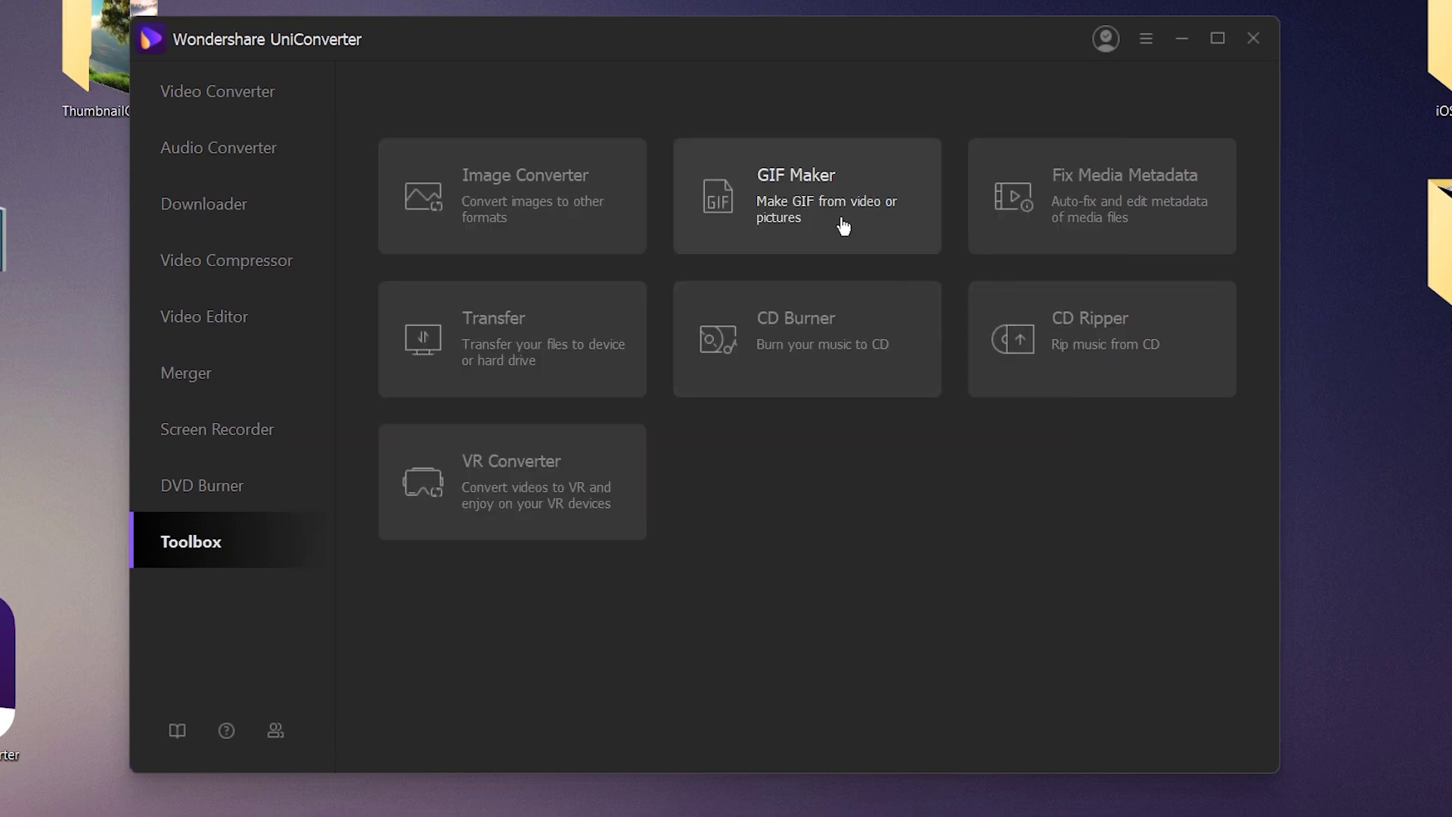